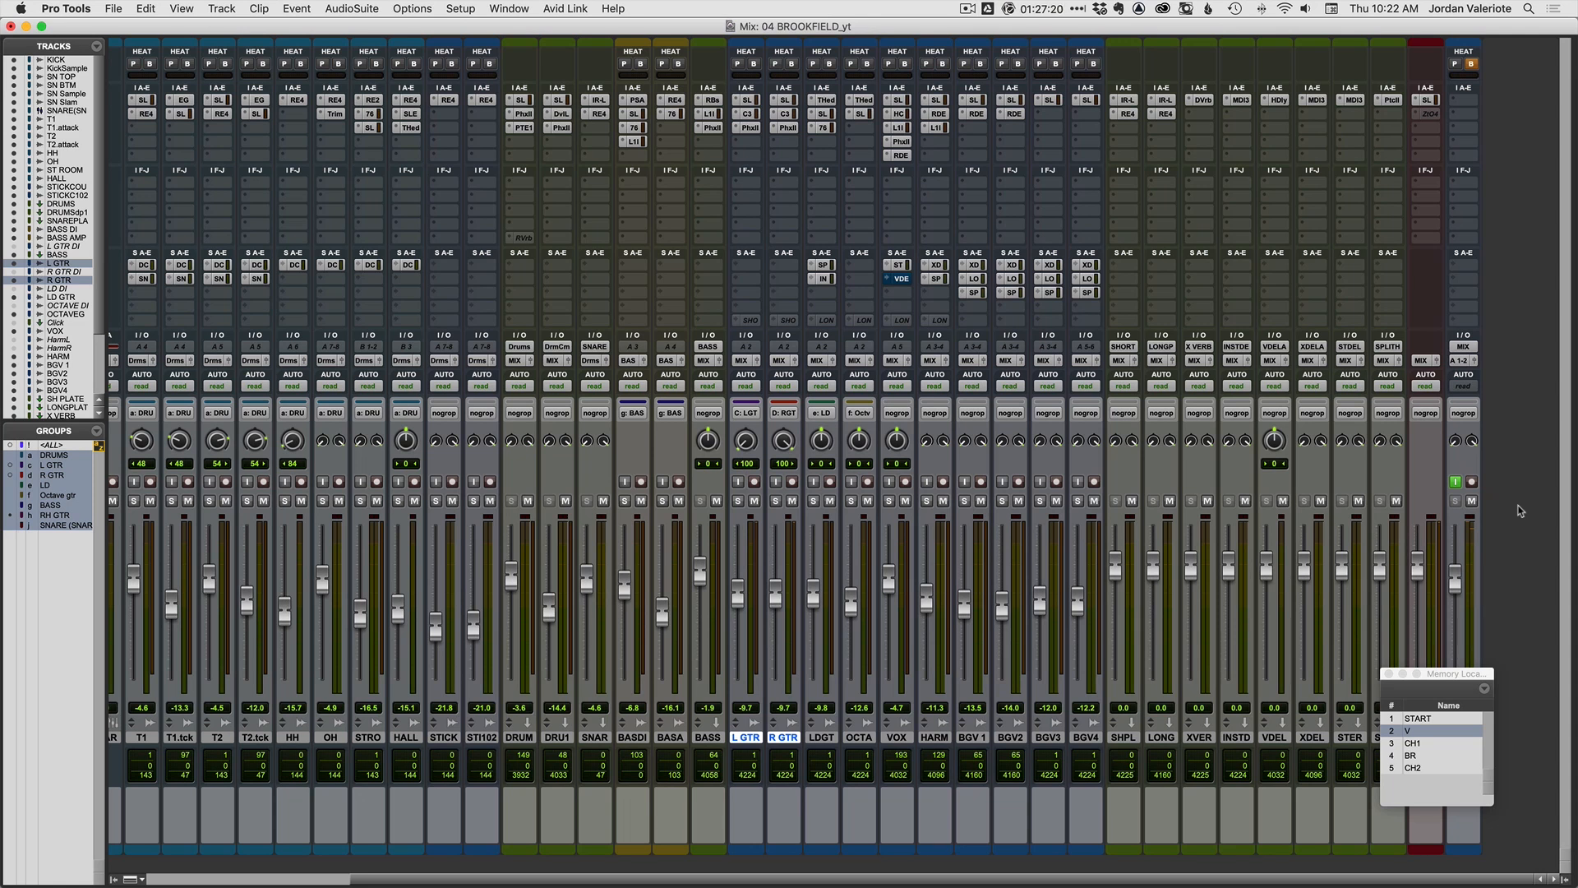
- Play back the BROOKFIELD mix and select the SNAR track
key(space)
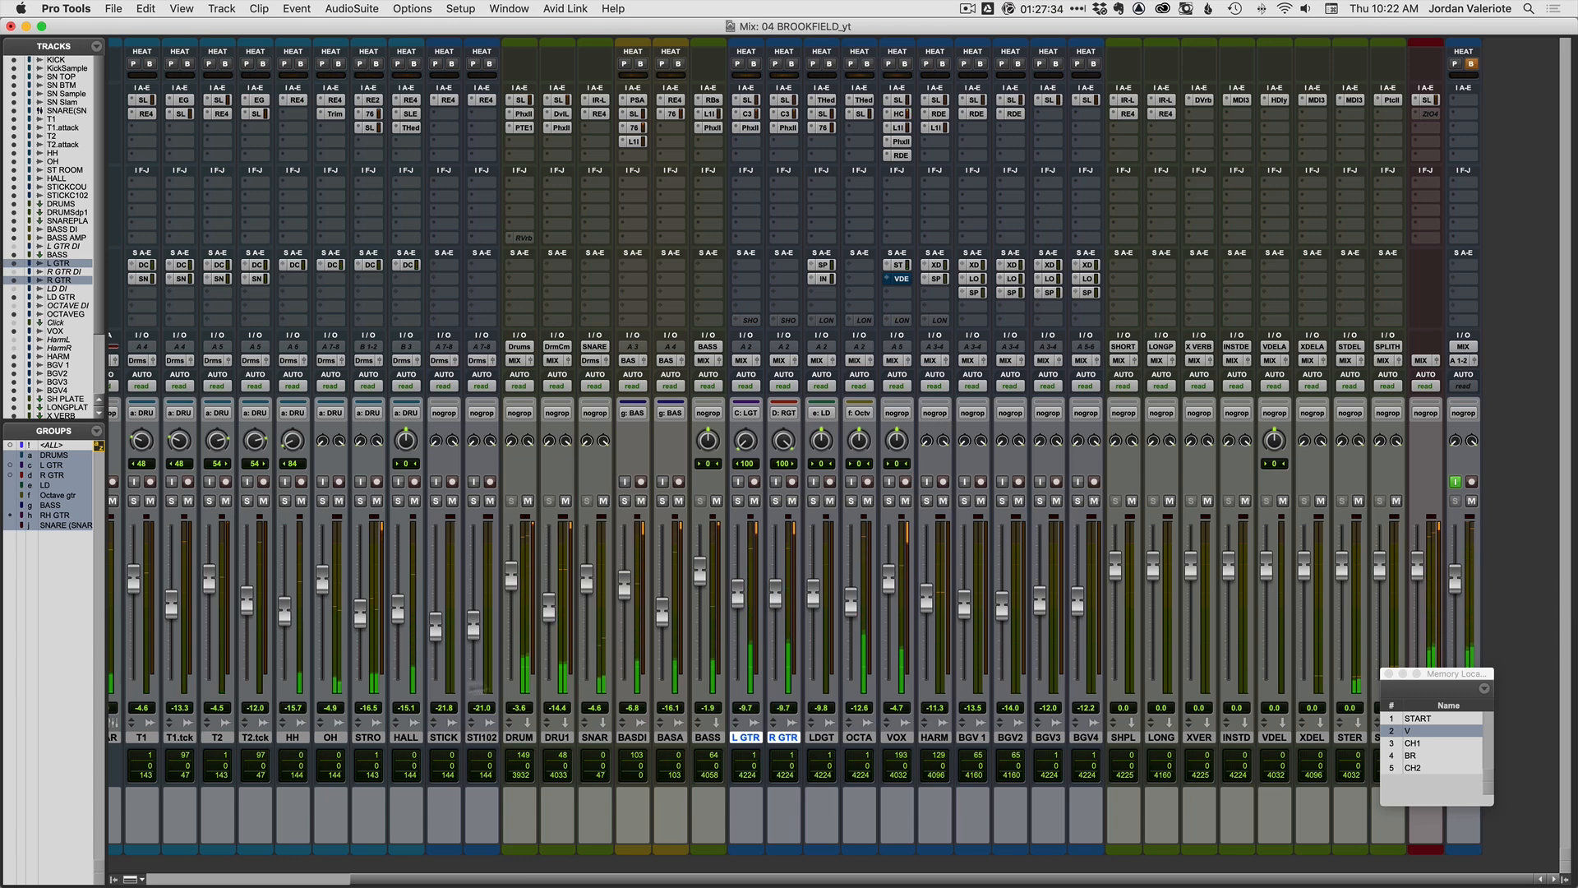
scroll(379, 705, left, 5)
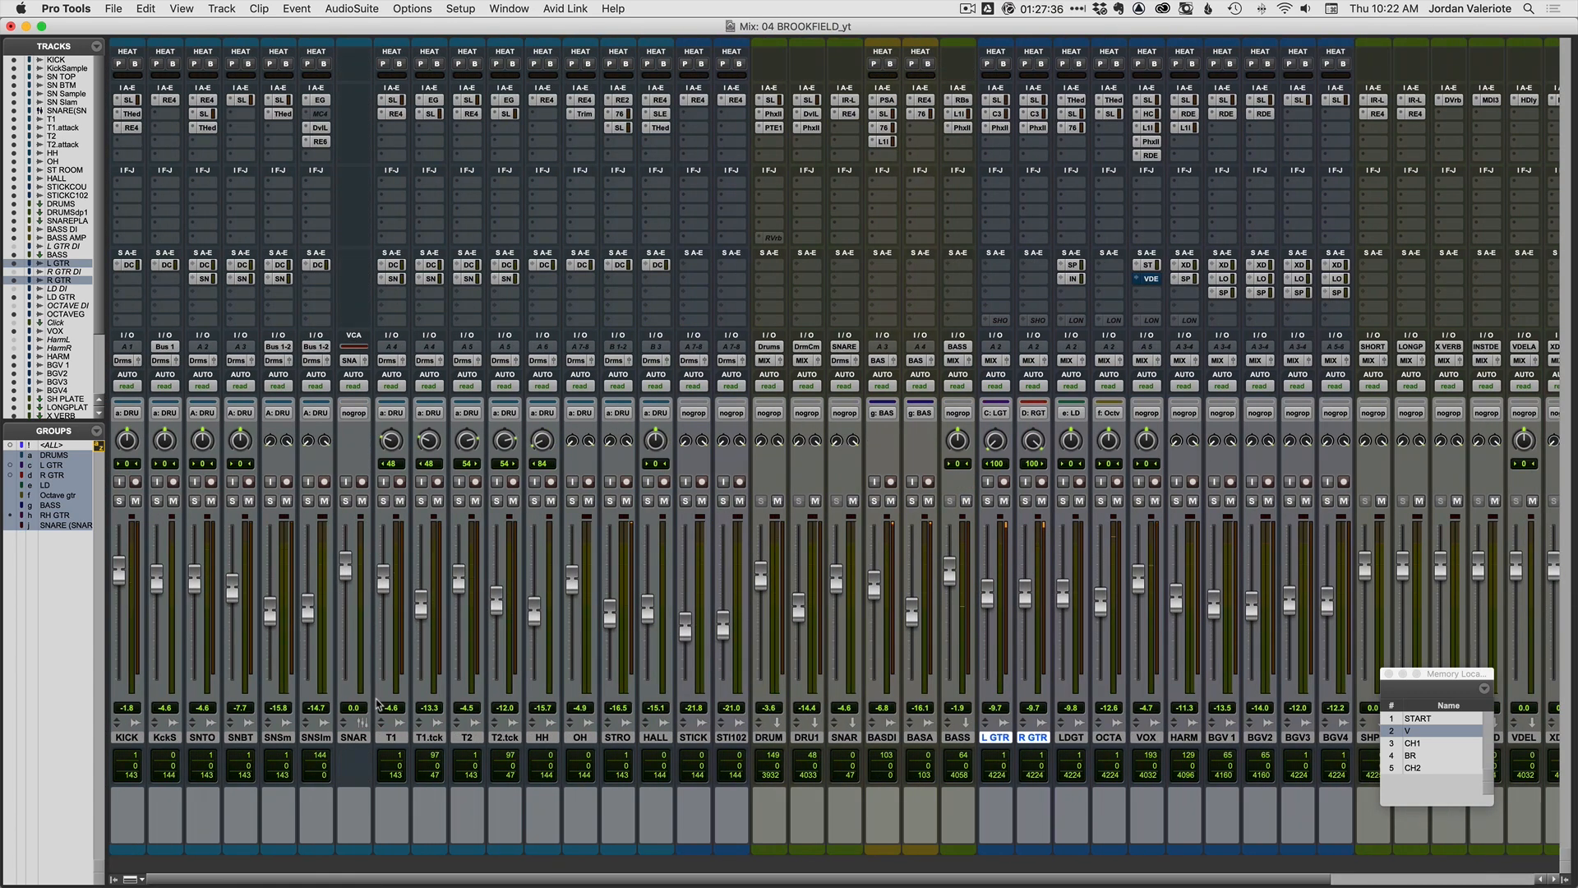
scroll(651, 705, right, 2)
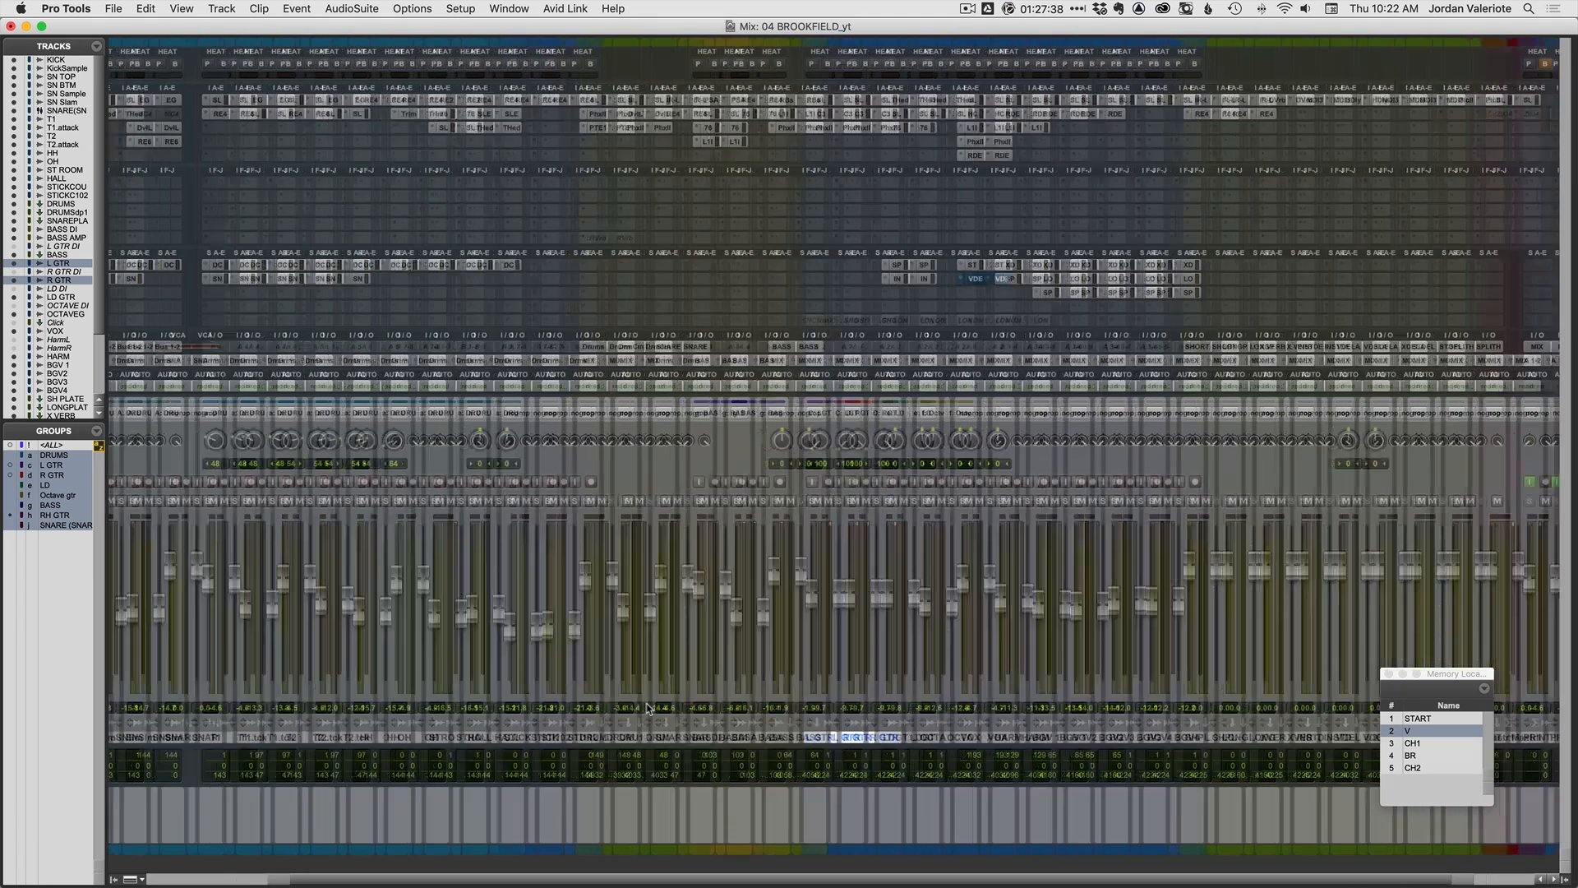
scroll(650, 706, right, 2)
scroll(650, 705, left, 3)
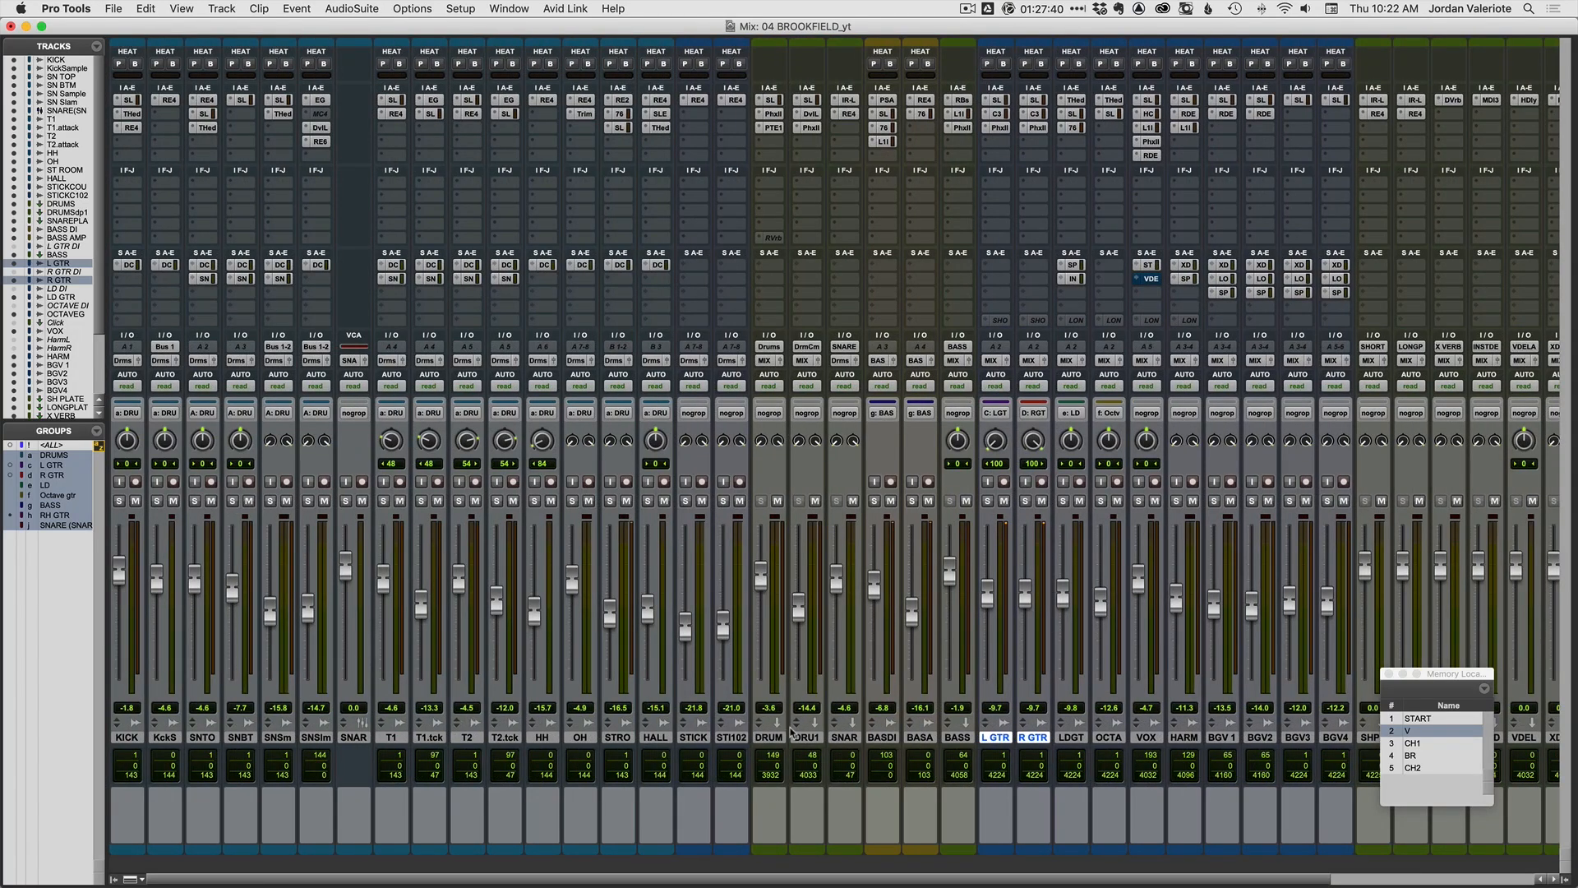
click(846, 737)
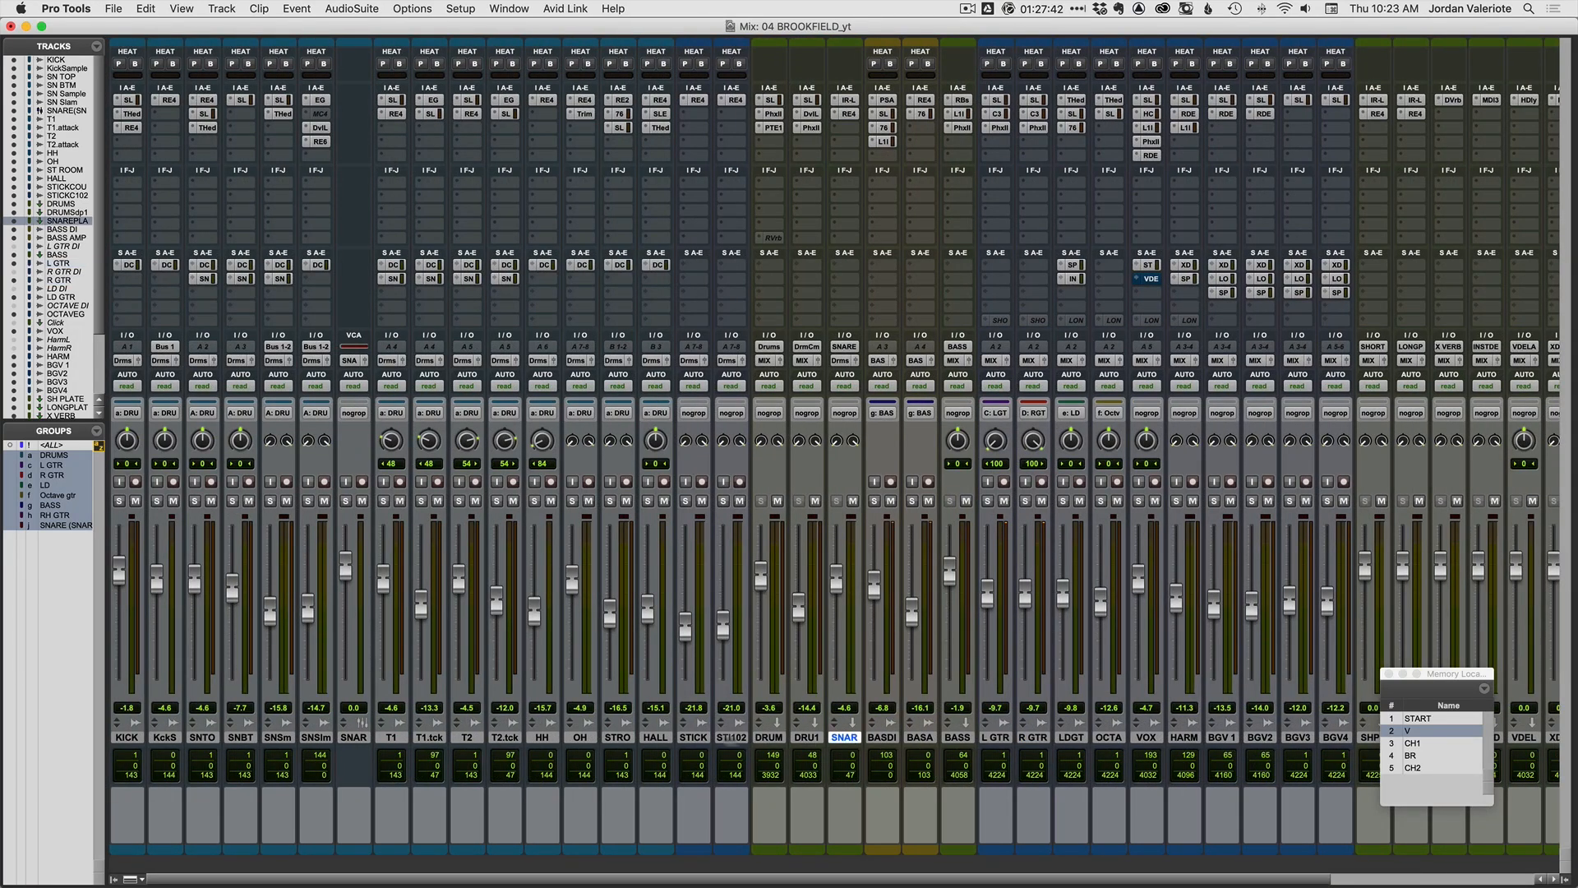
- Audition the drums soloed as a group and the HALL room alone, then clear the solos
click(494, 501)
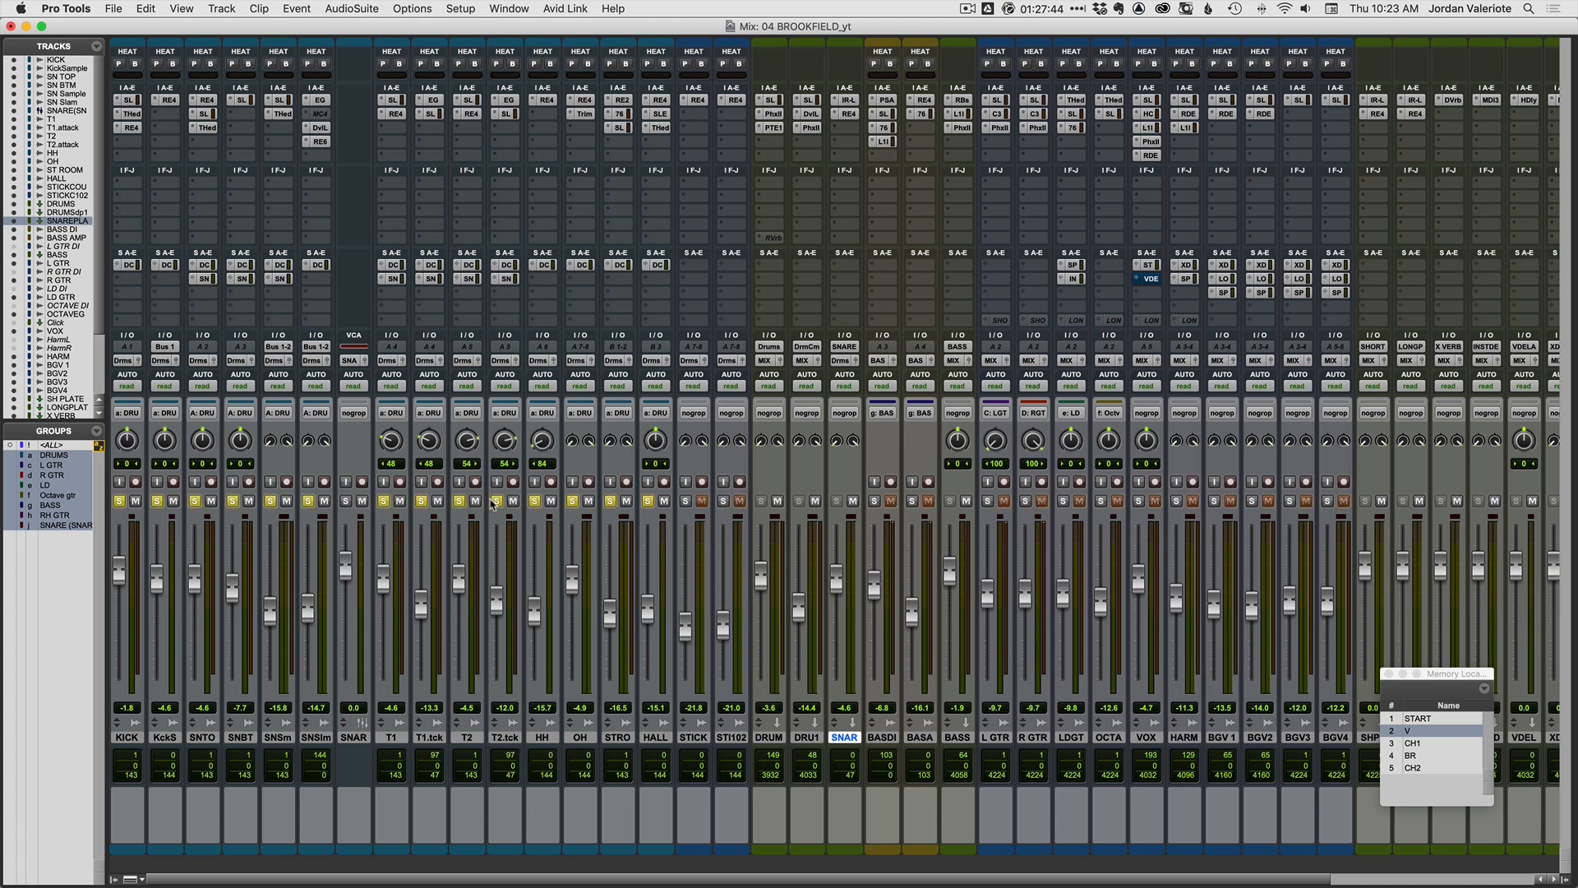
super+click(648, 502)
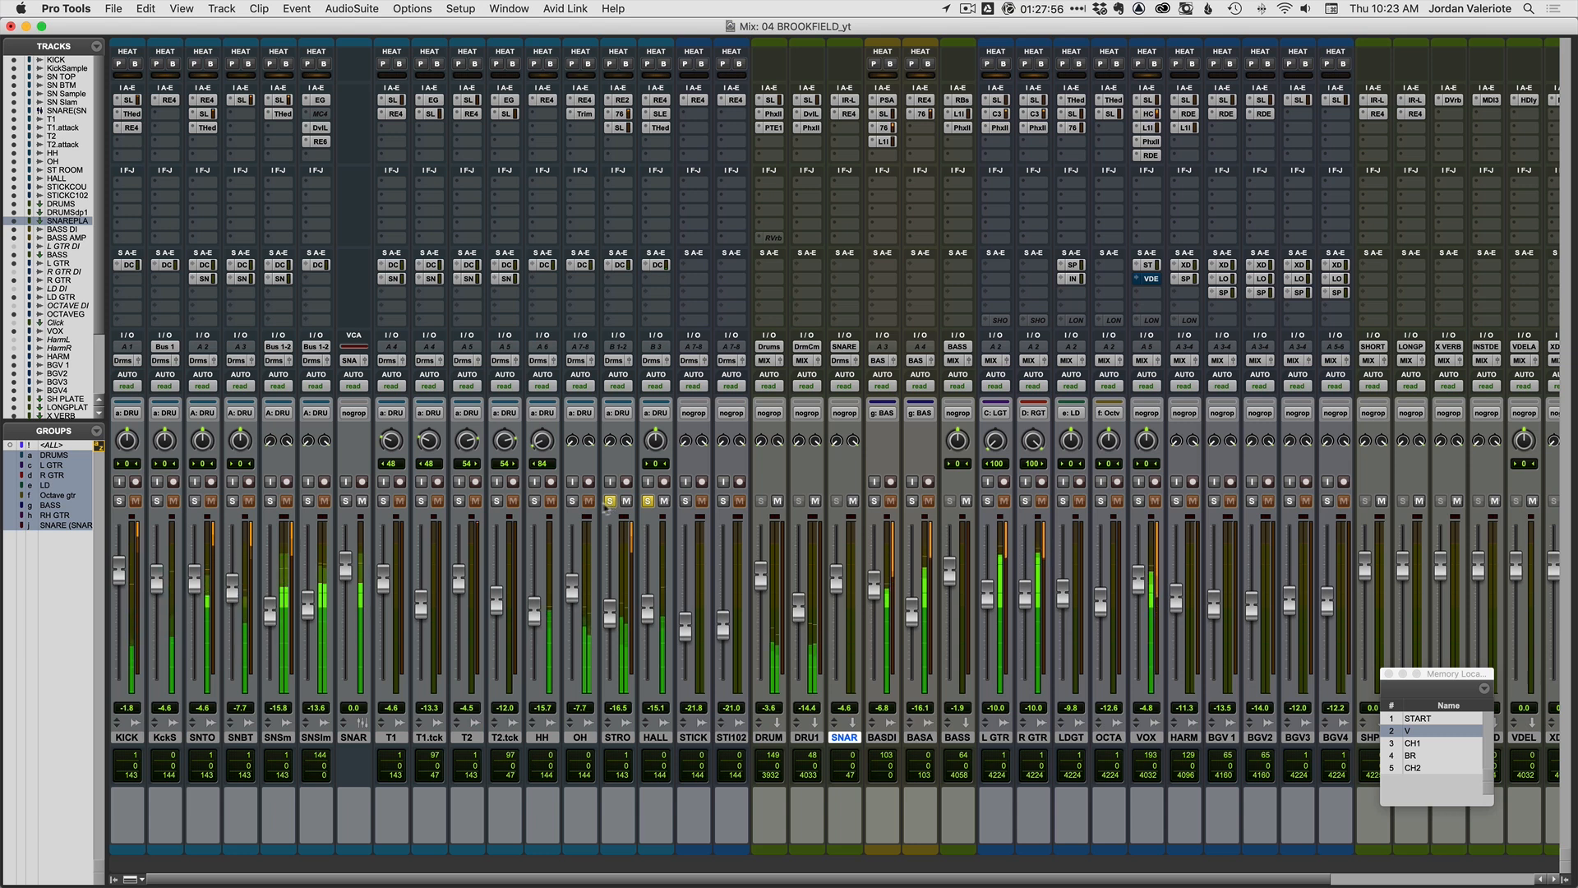
click(609, 501)
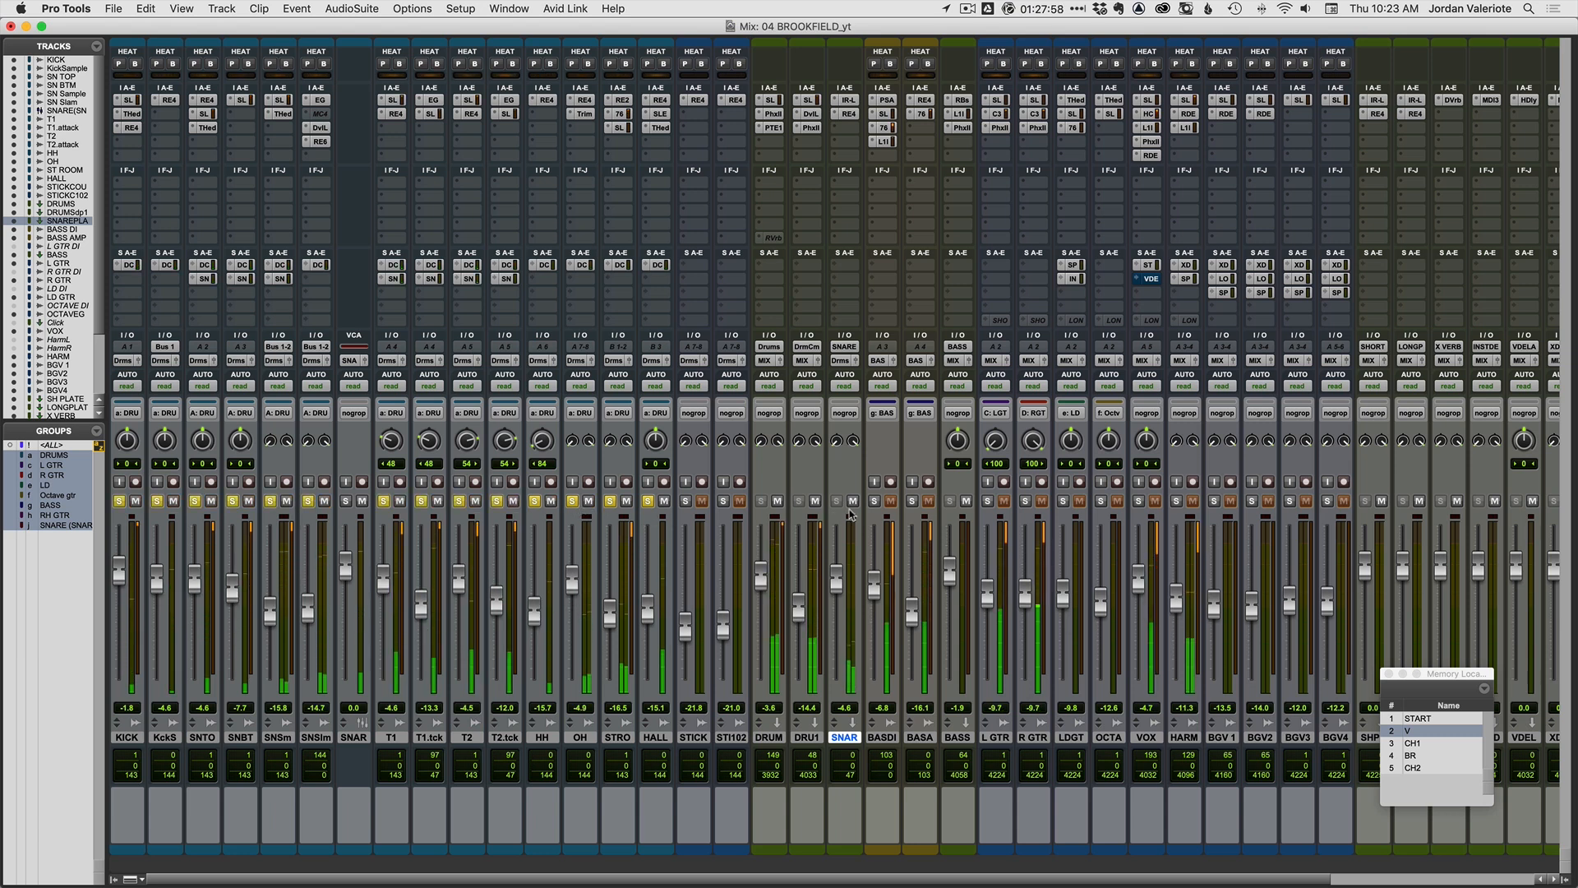
click(647, 502)
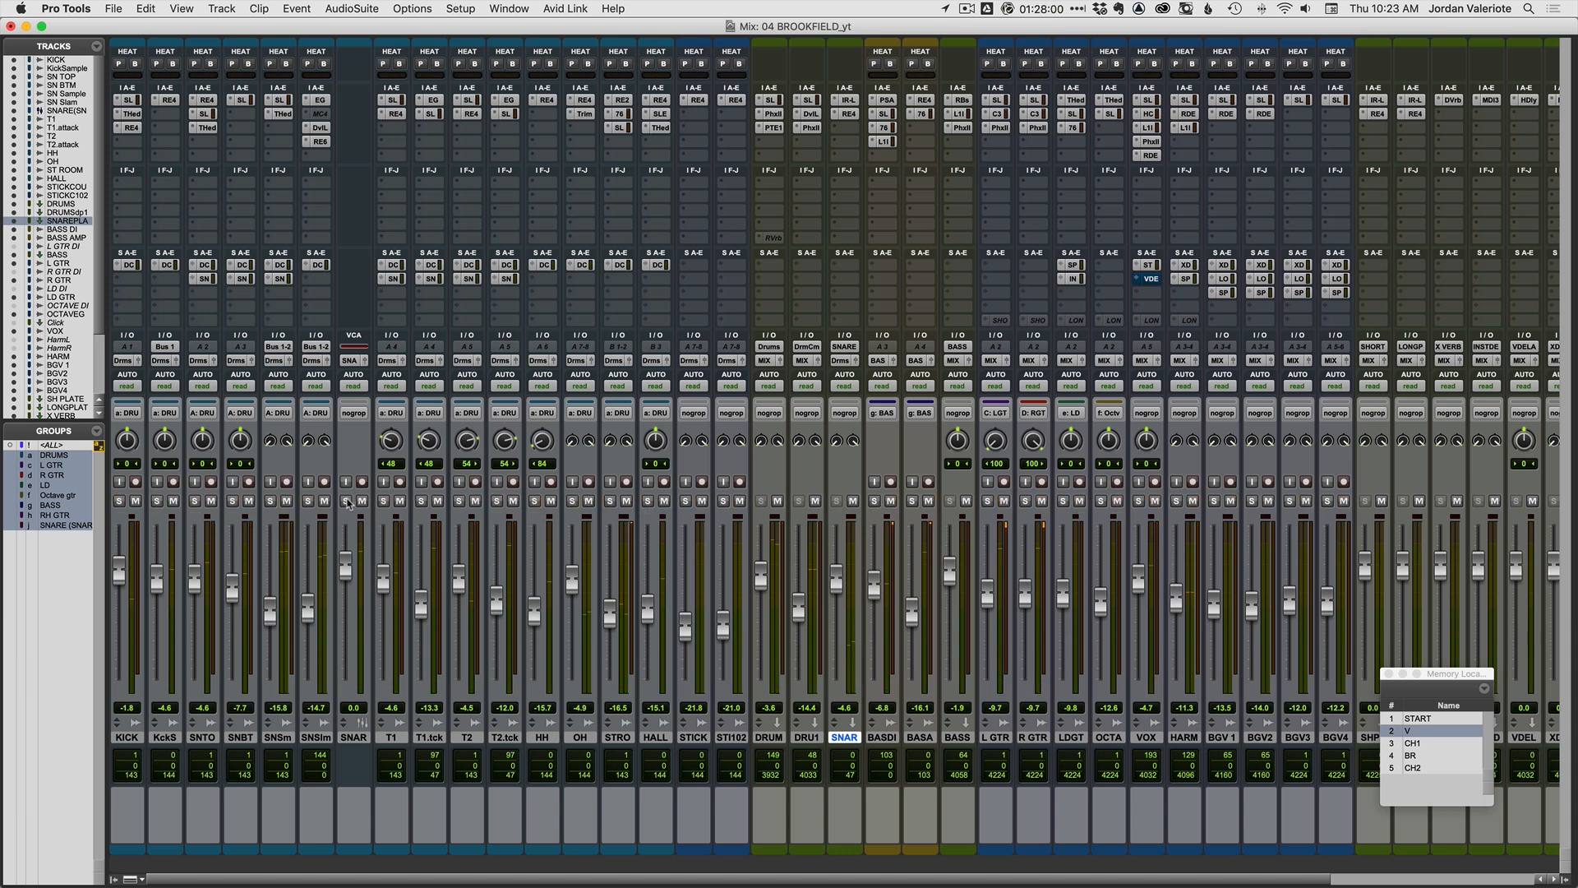
- Solo the SNAR VCA, jump playback to the CH2 marker (location 5), and mute SNAR
click(346, 500)
key(KP_Decimal)
key(KP_5)
key(KP_Decimal)
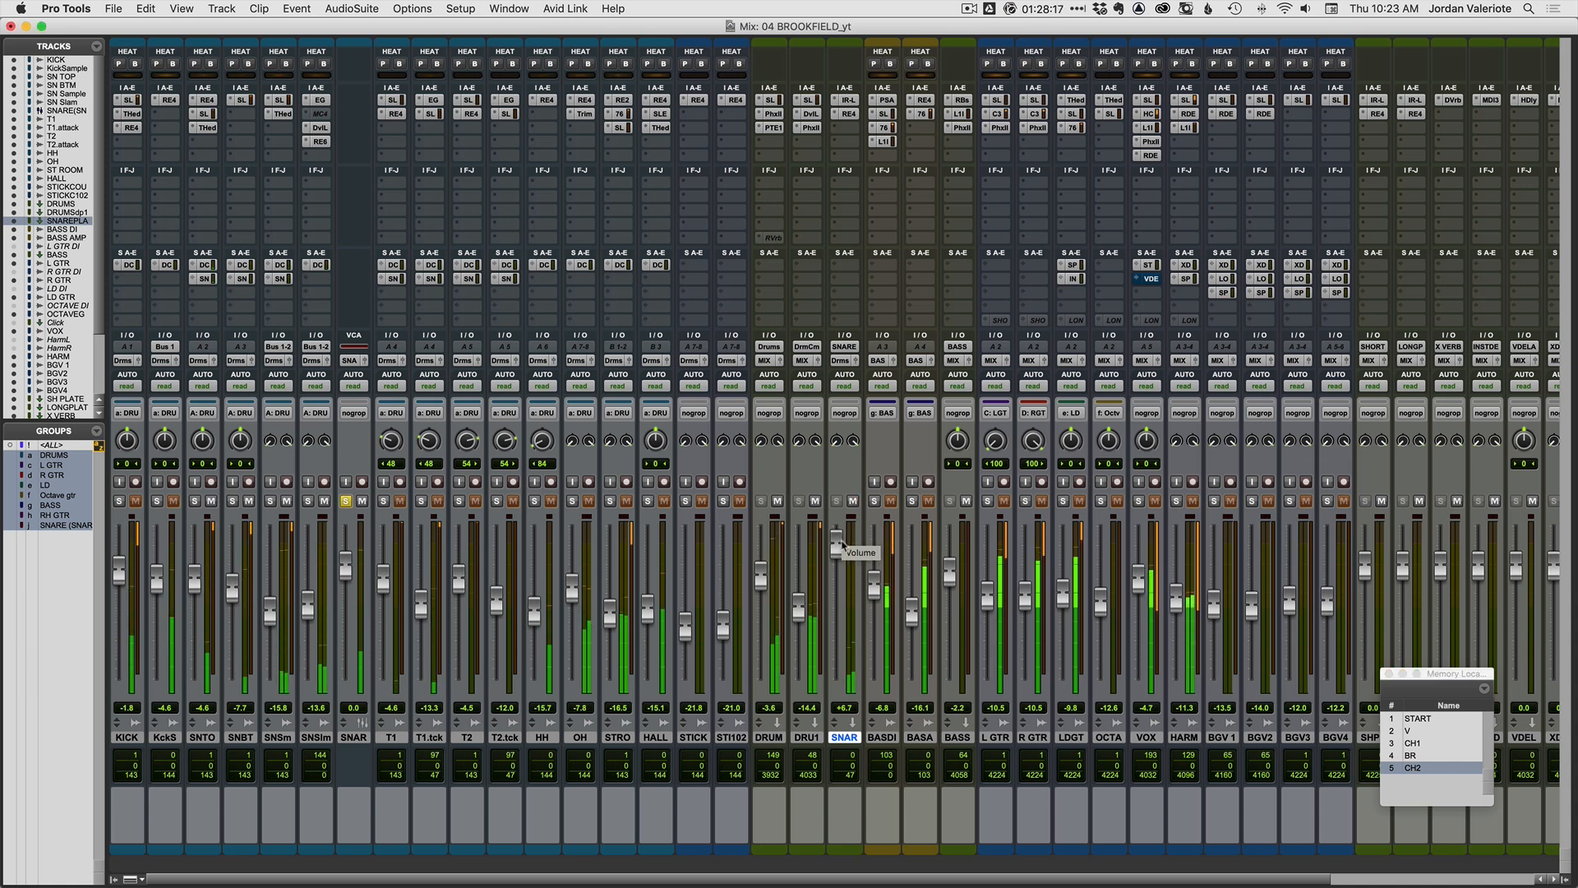
click(851, 500)
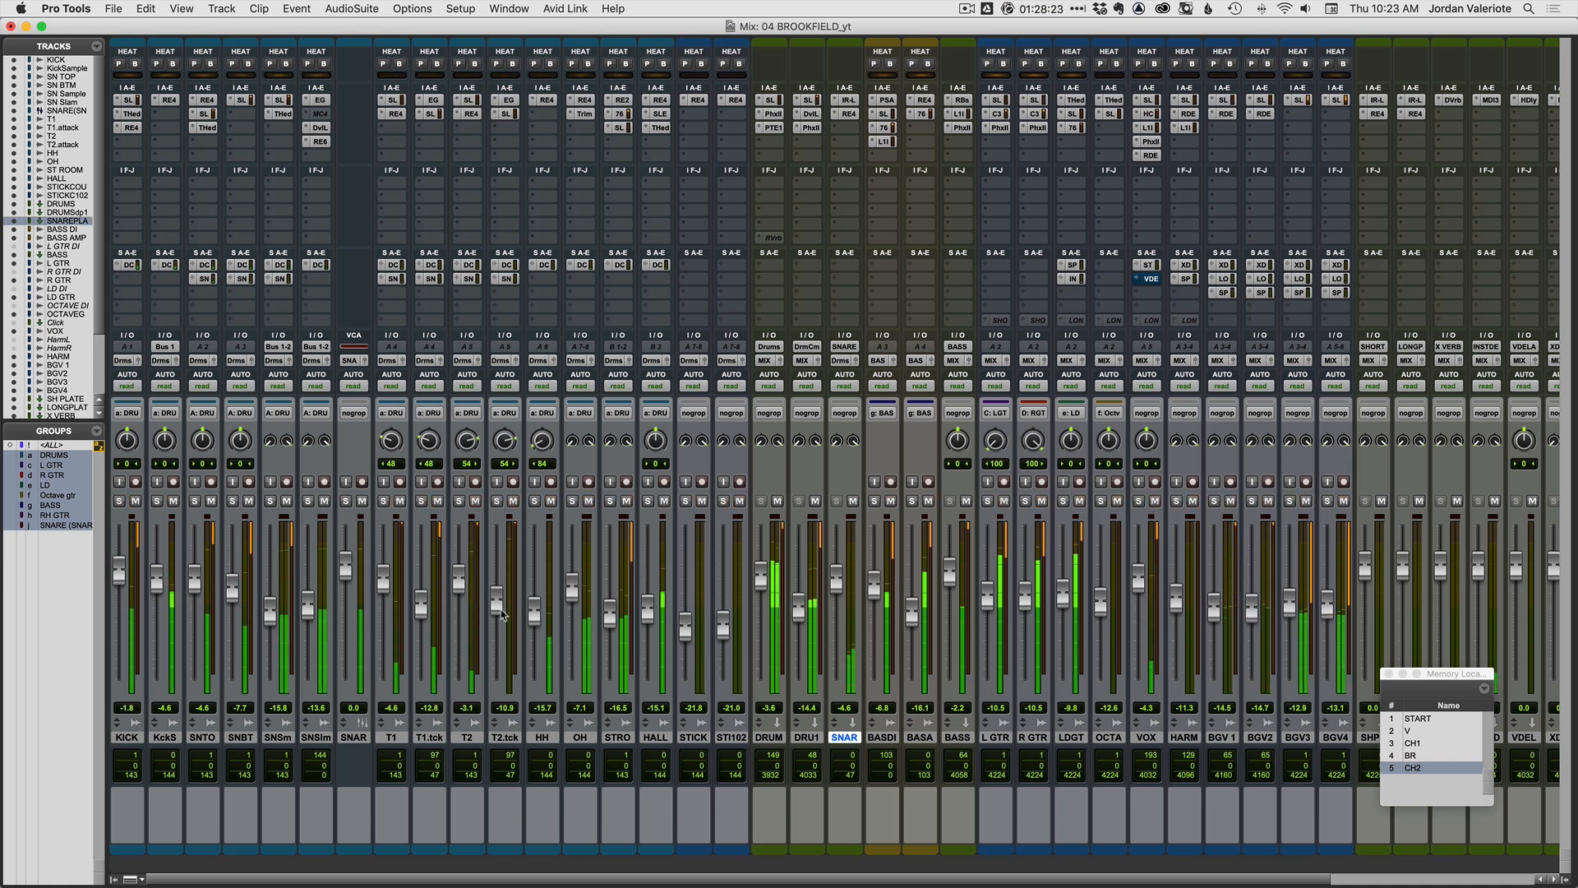
scroll(504, 612, right, 2)
scroll(503, 614, right, 2)
scroll(503, 612, right, 2)
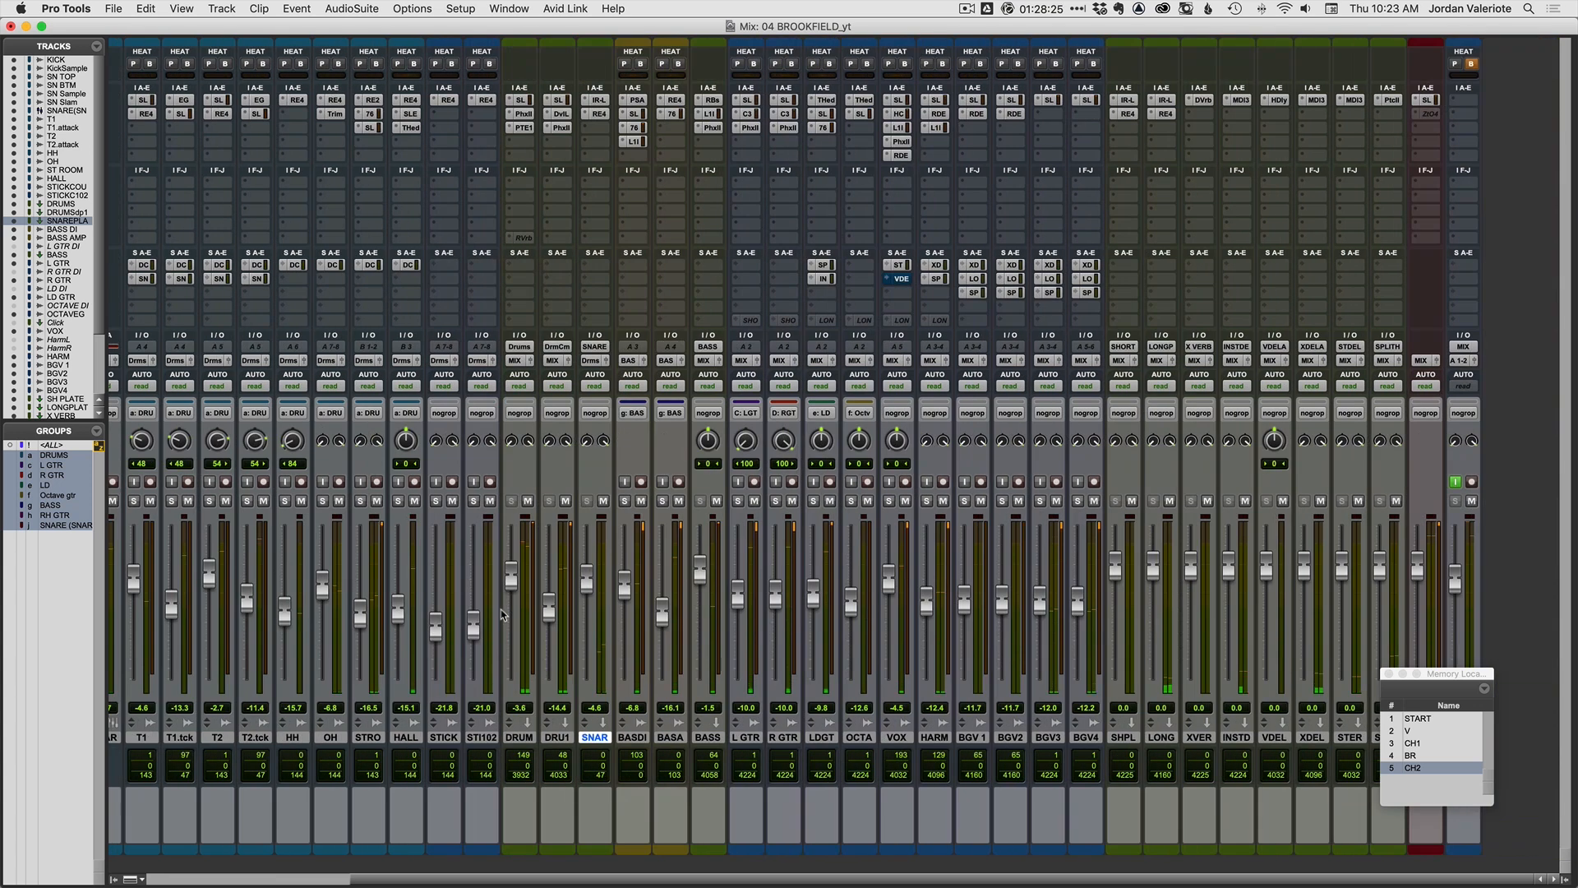
- Audition BGV1–BGV4 soloed, checking them in the Edit window, then clear their solos
drag(982, 742, 1090, 741)
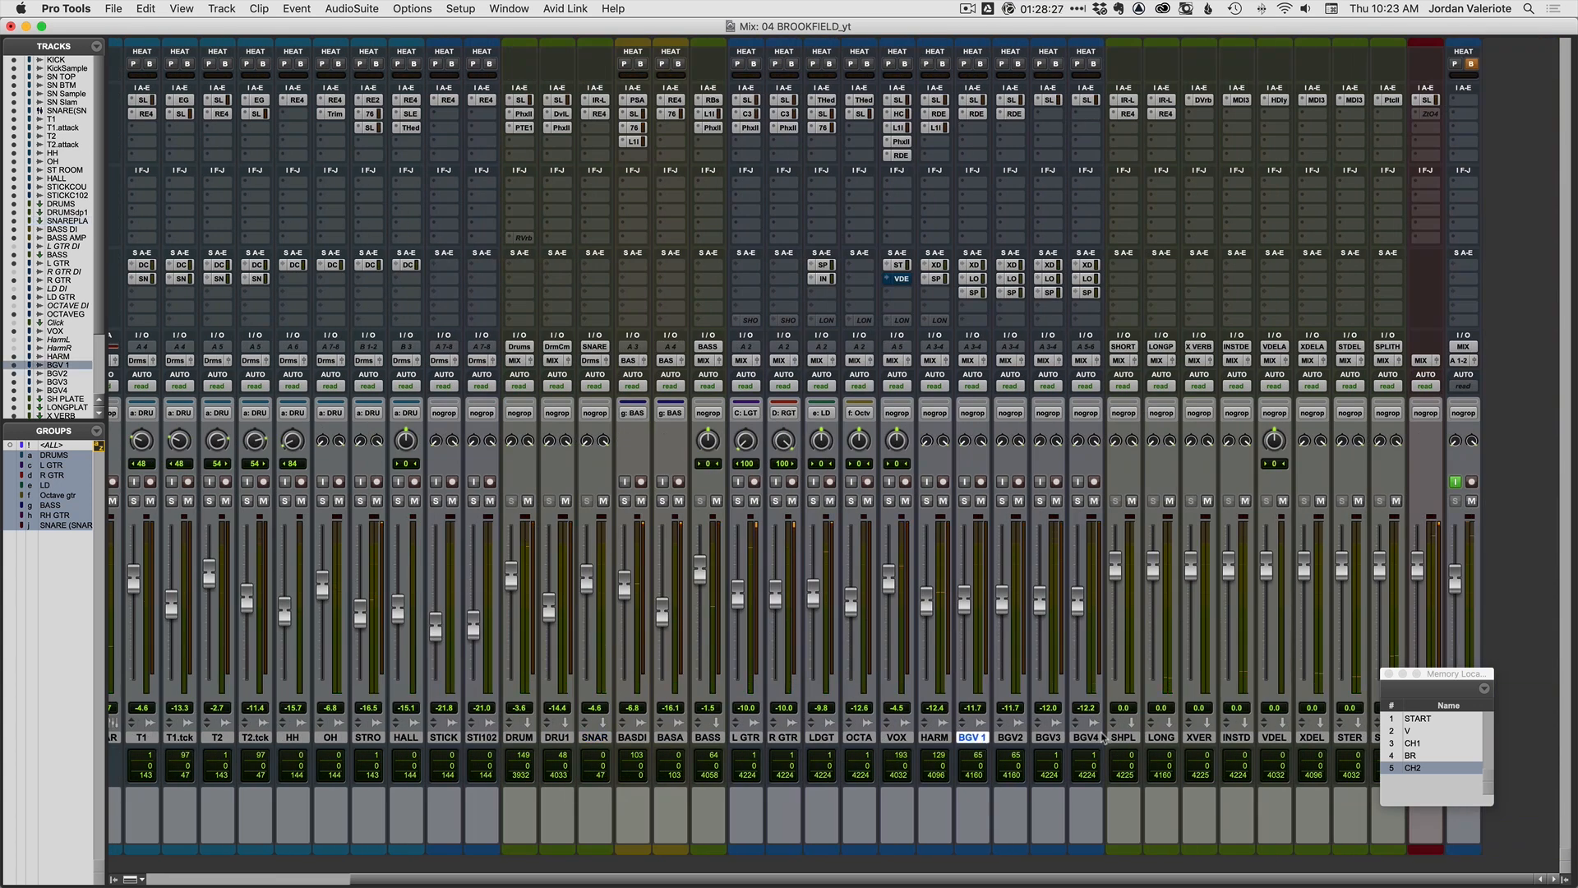
click(1003, 501)
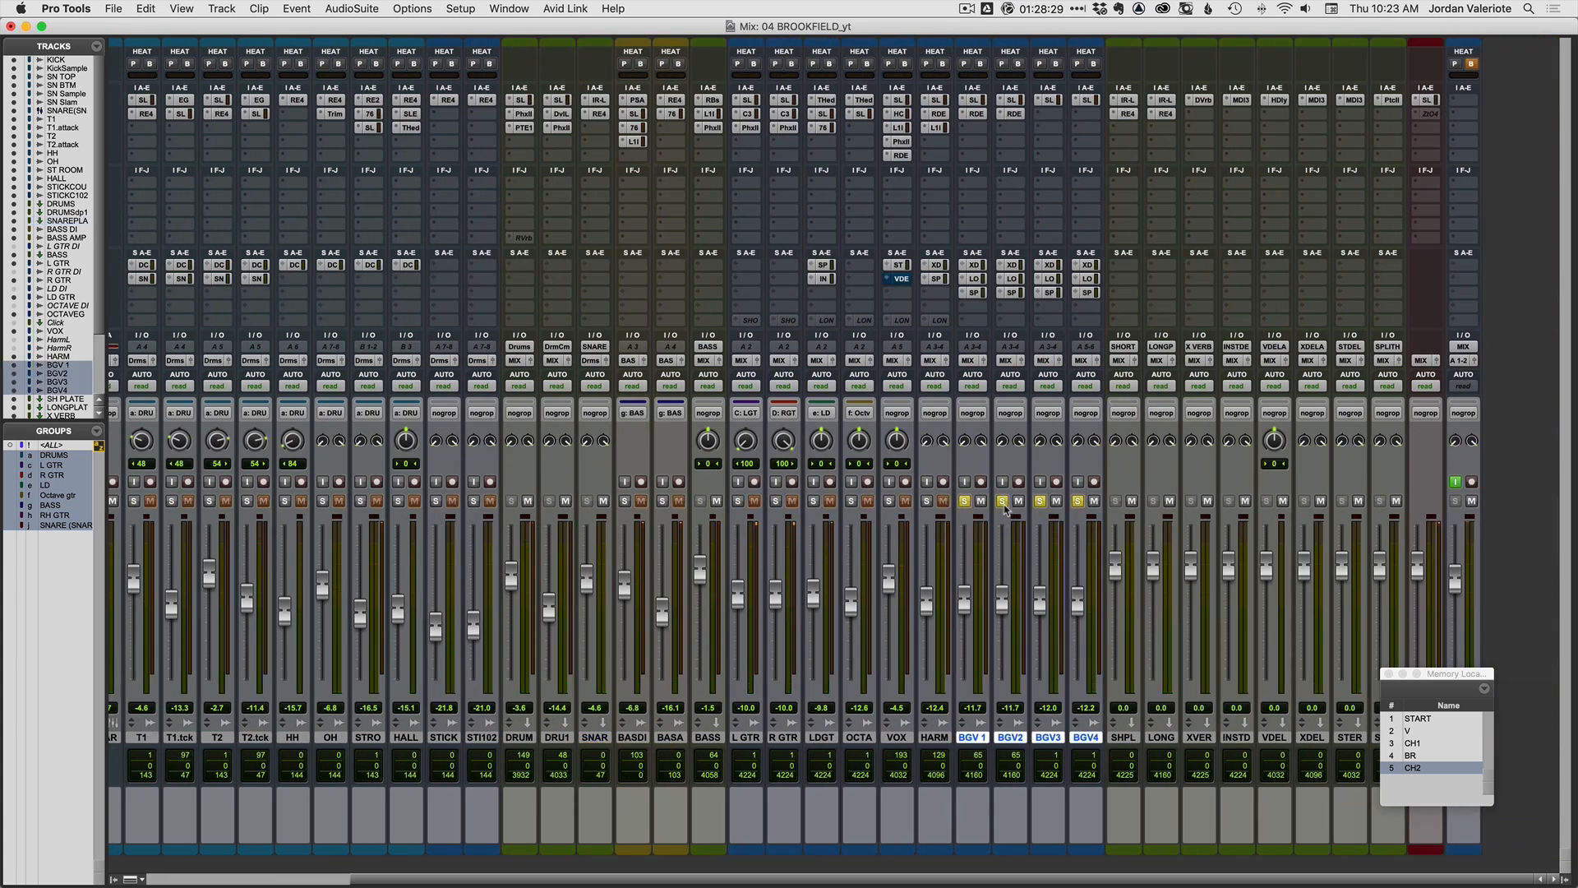
key(super+equal)
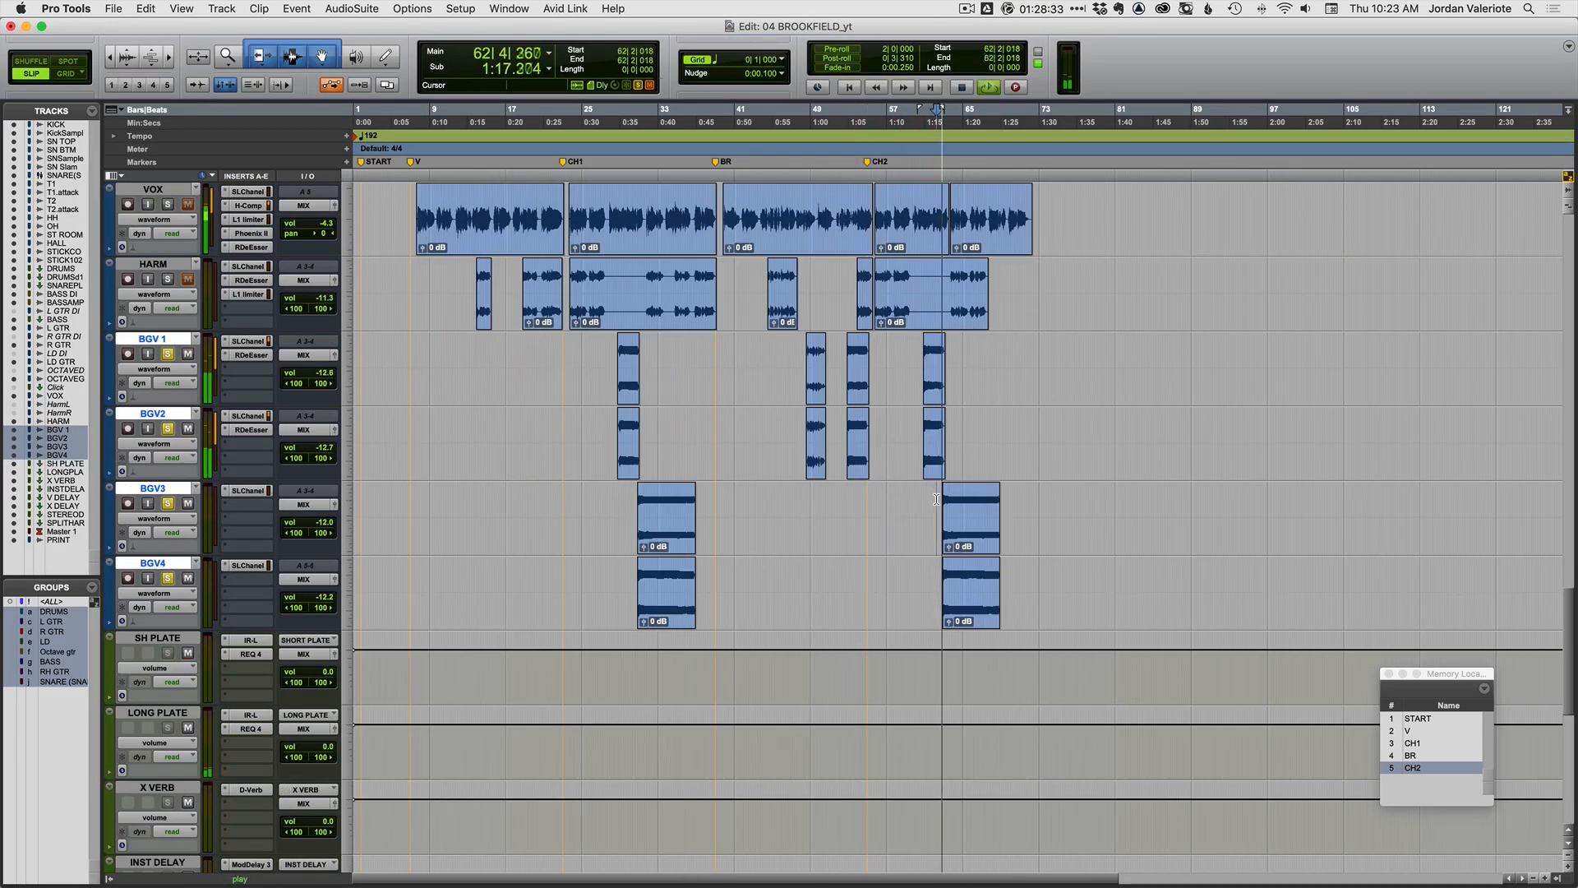
key(super+equal)
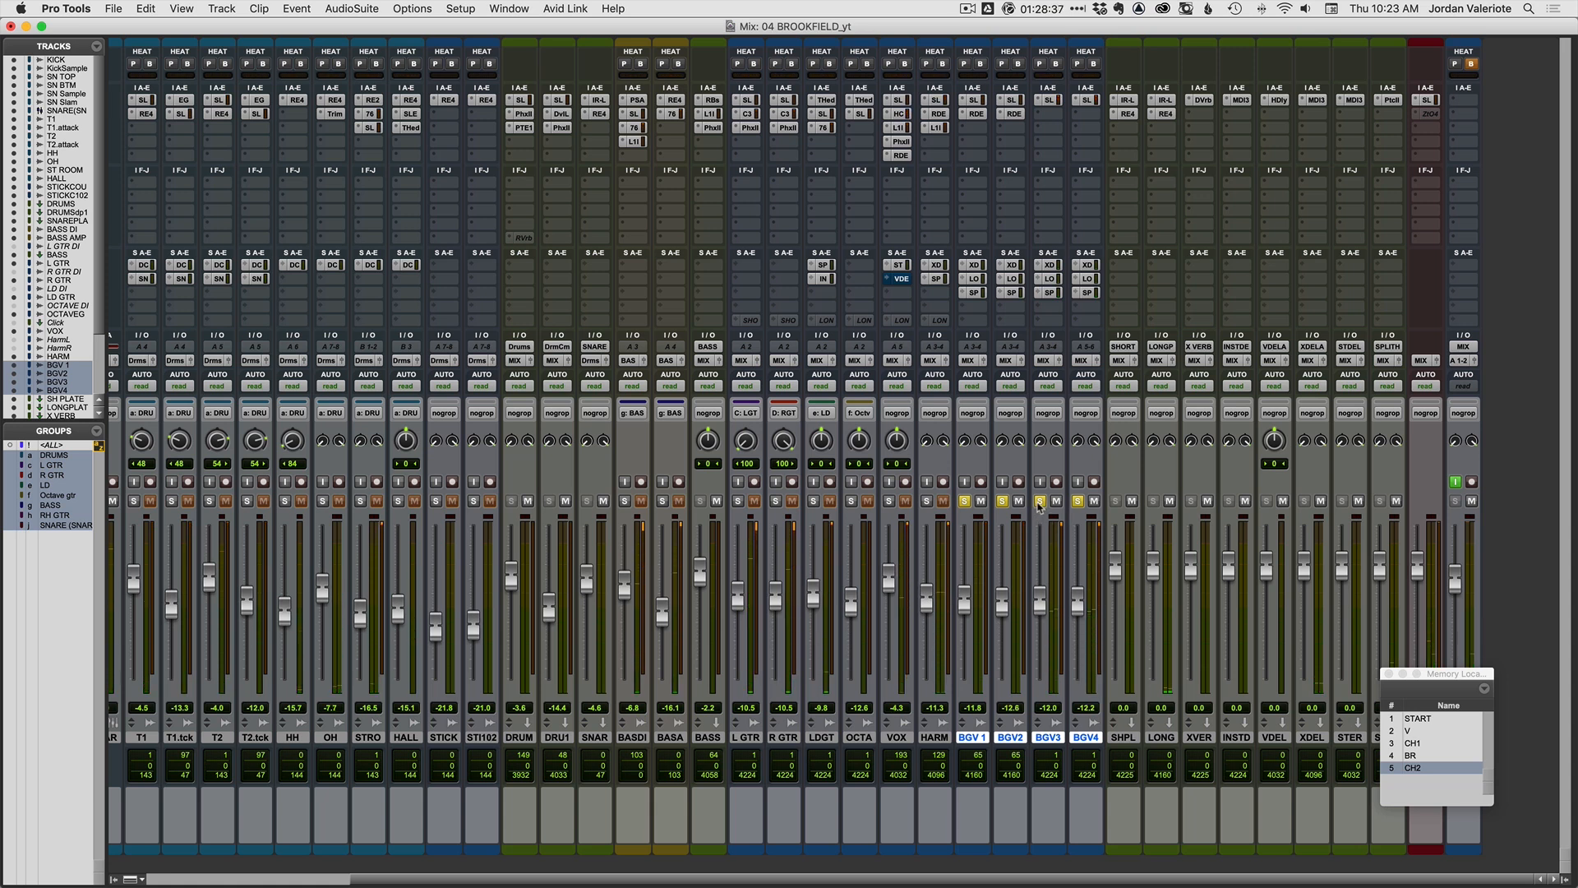
click(1039, 505)
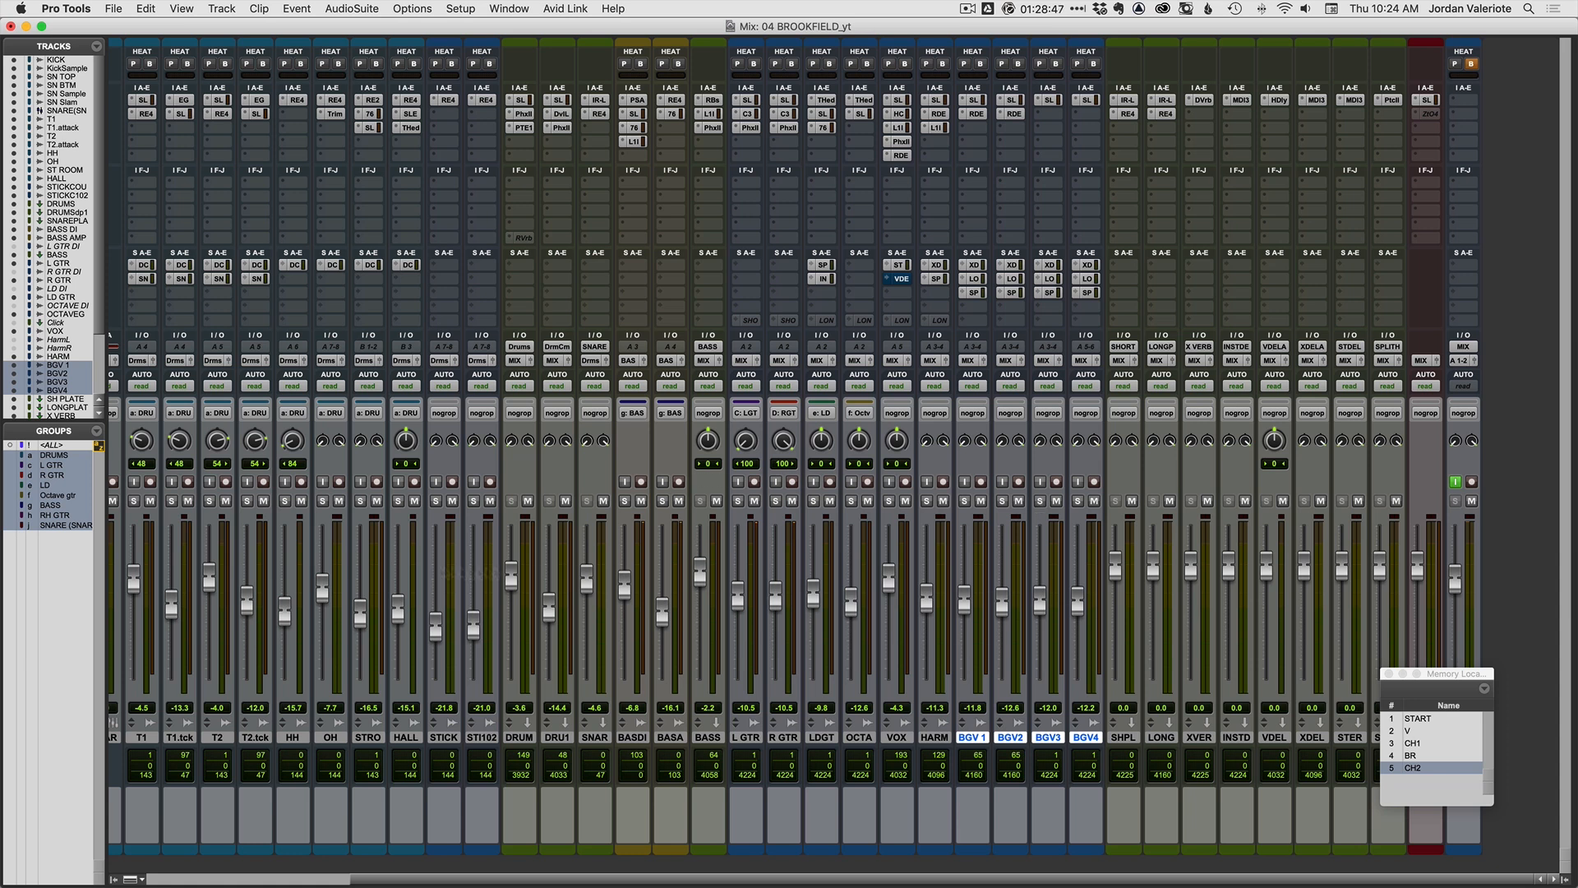
scroll(624, 571, left, 2)
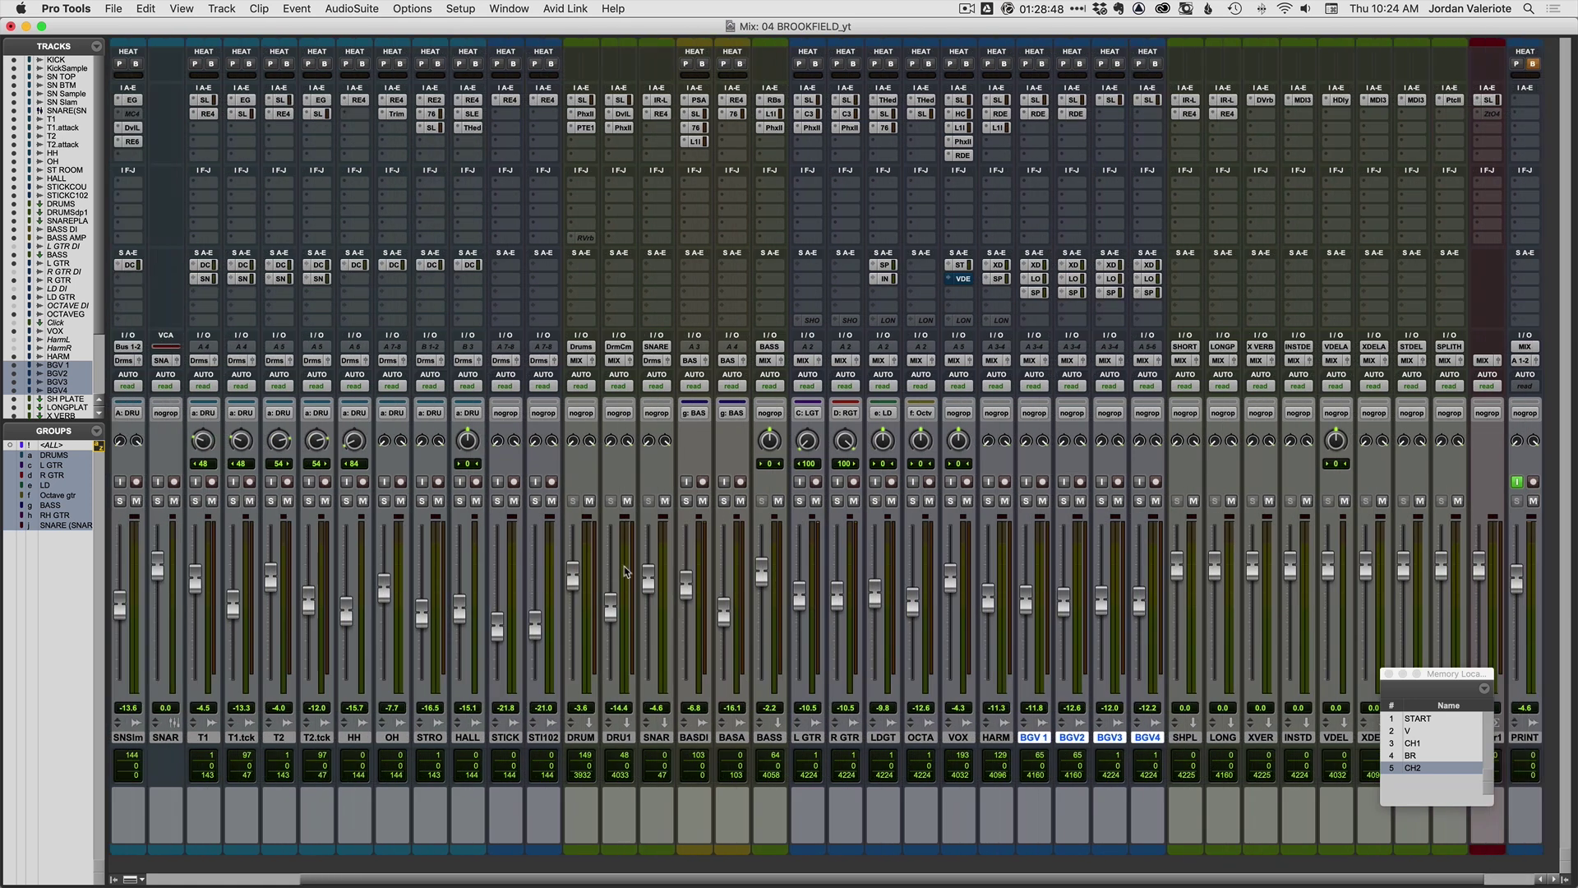
- Solo the LD GTR track and start playback with it alone
click(882, 735)
click(873, 500)
key(space)
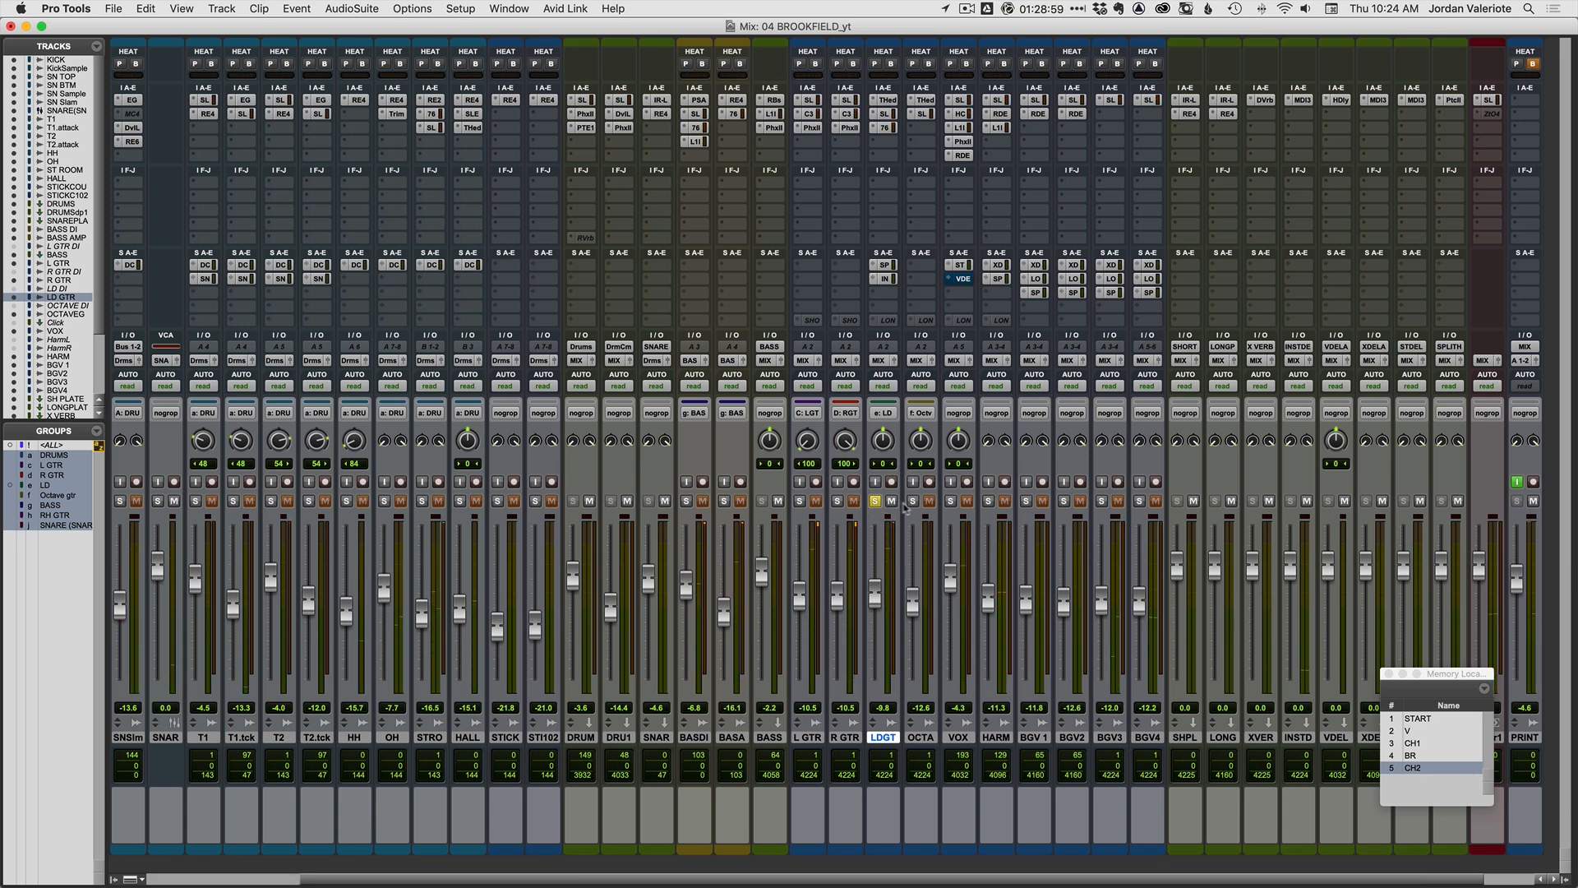
- Play from bar 14 in the Edit window, unsolo OCTAVE GTR, and return to the mixer
key(super+equal)
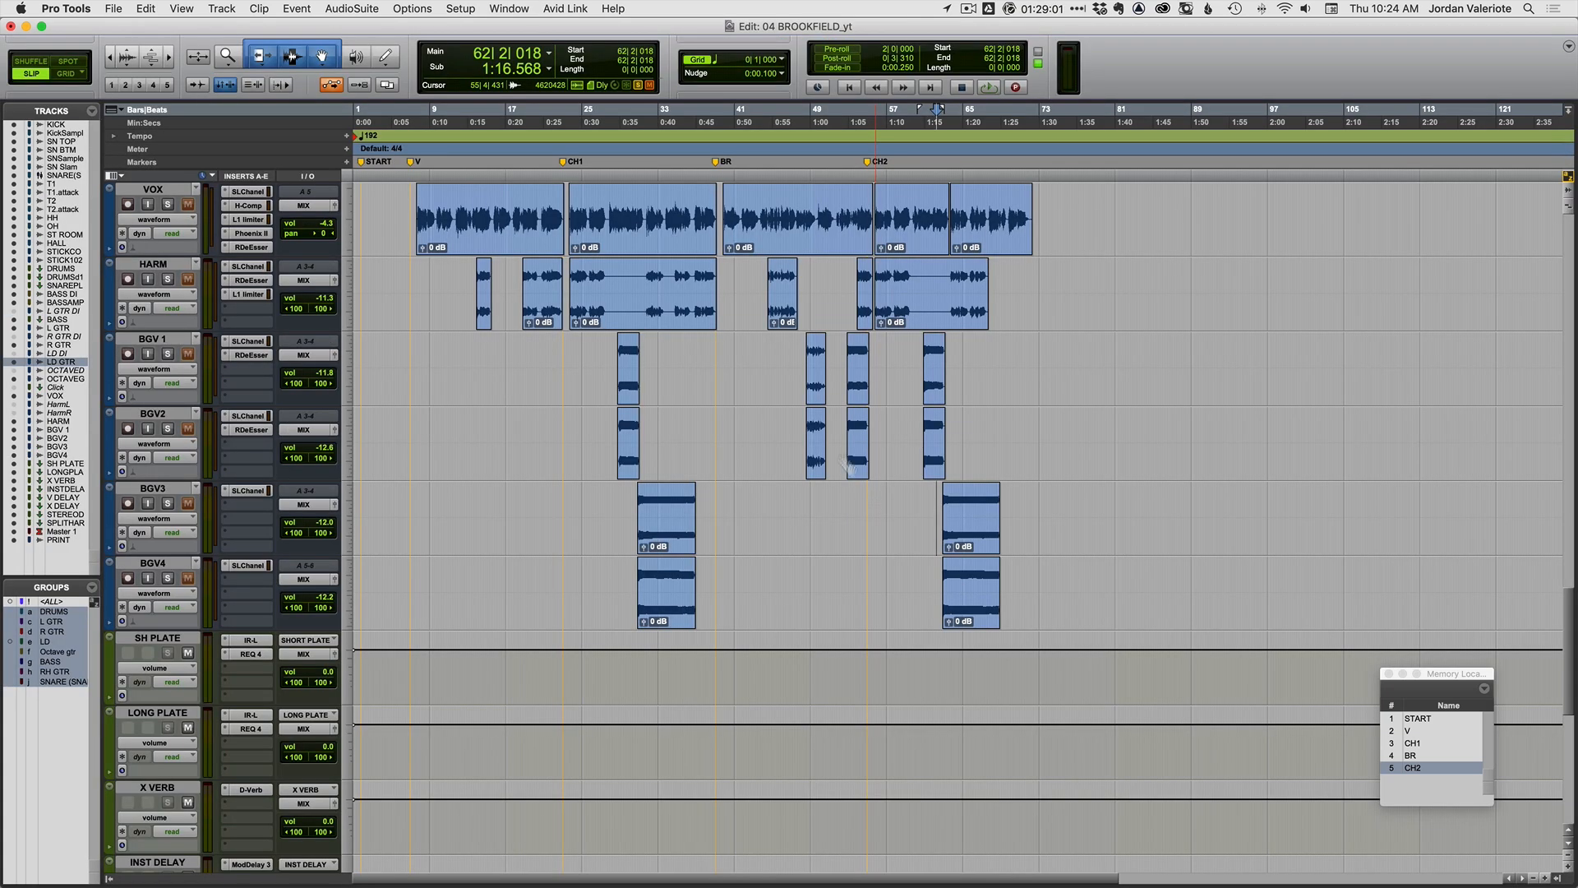
scroll(765, 373, up, 5)
scroll(765, 372, down, 2)
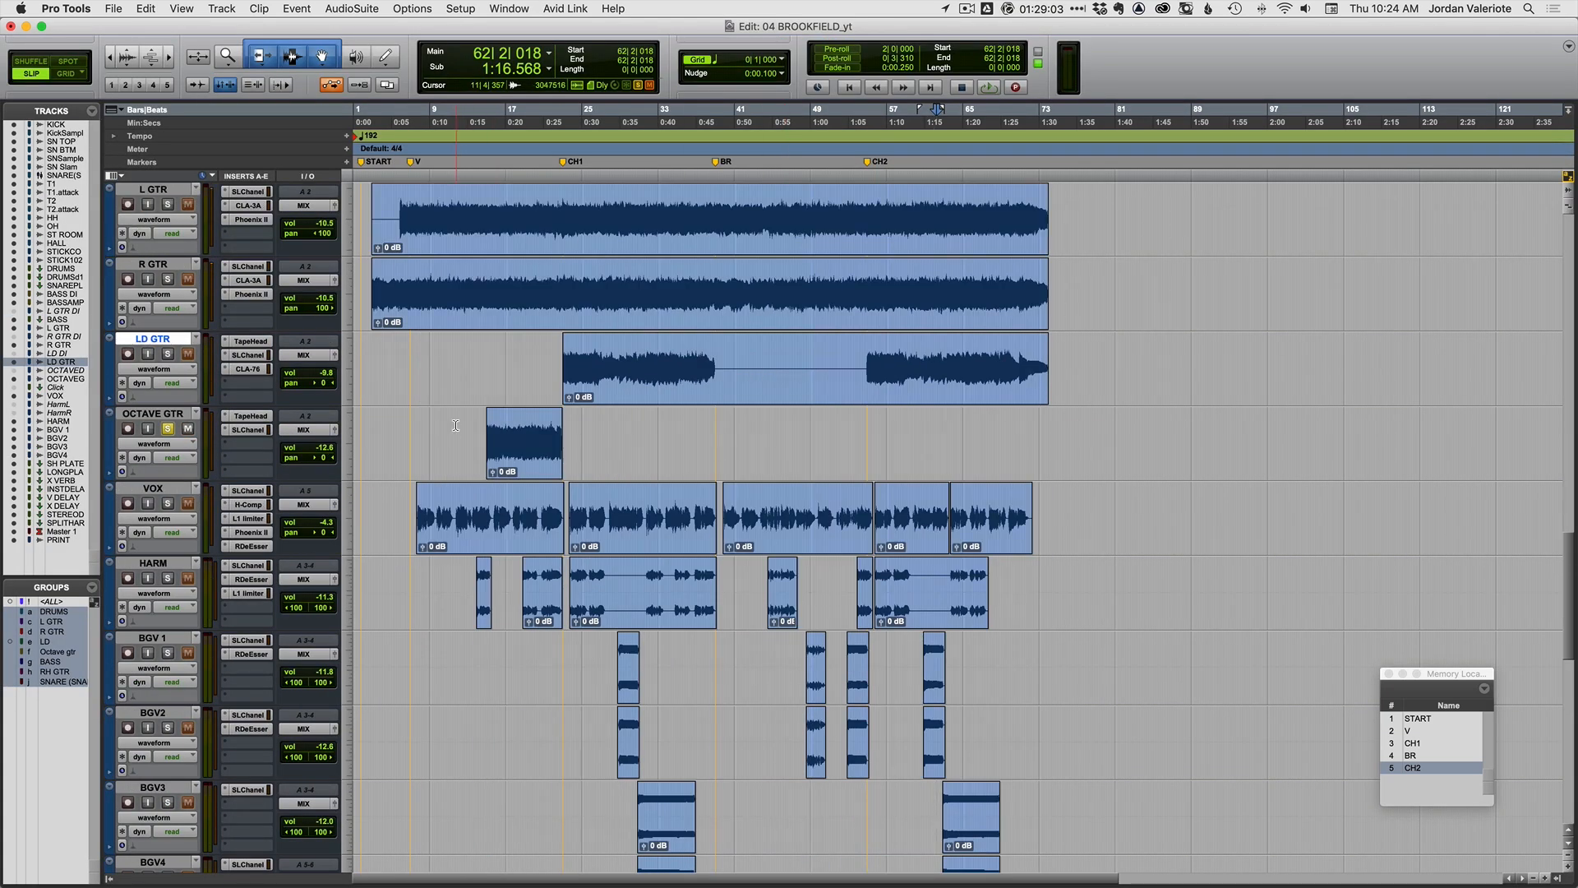
click(487, 426)
key(space)
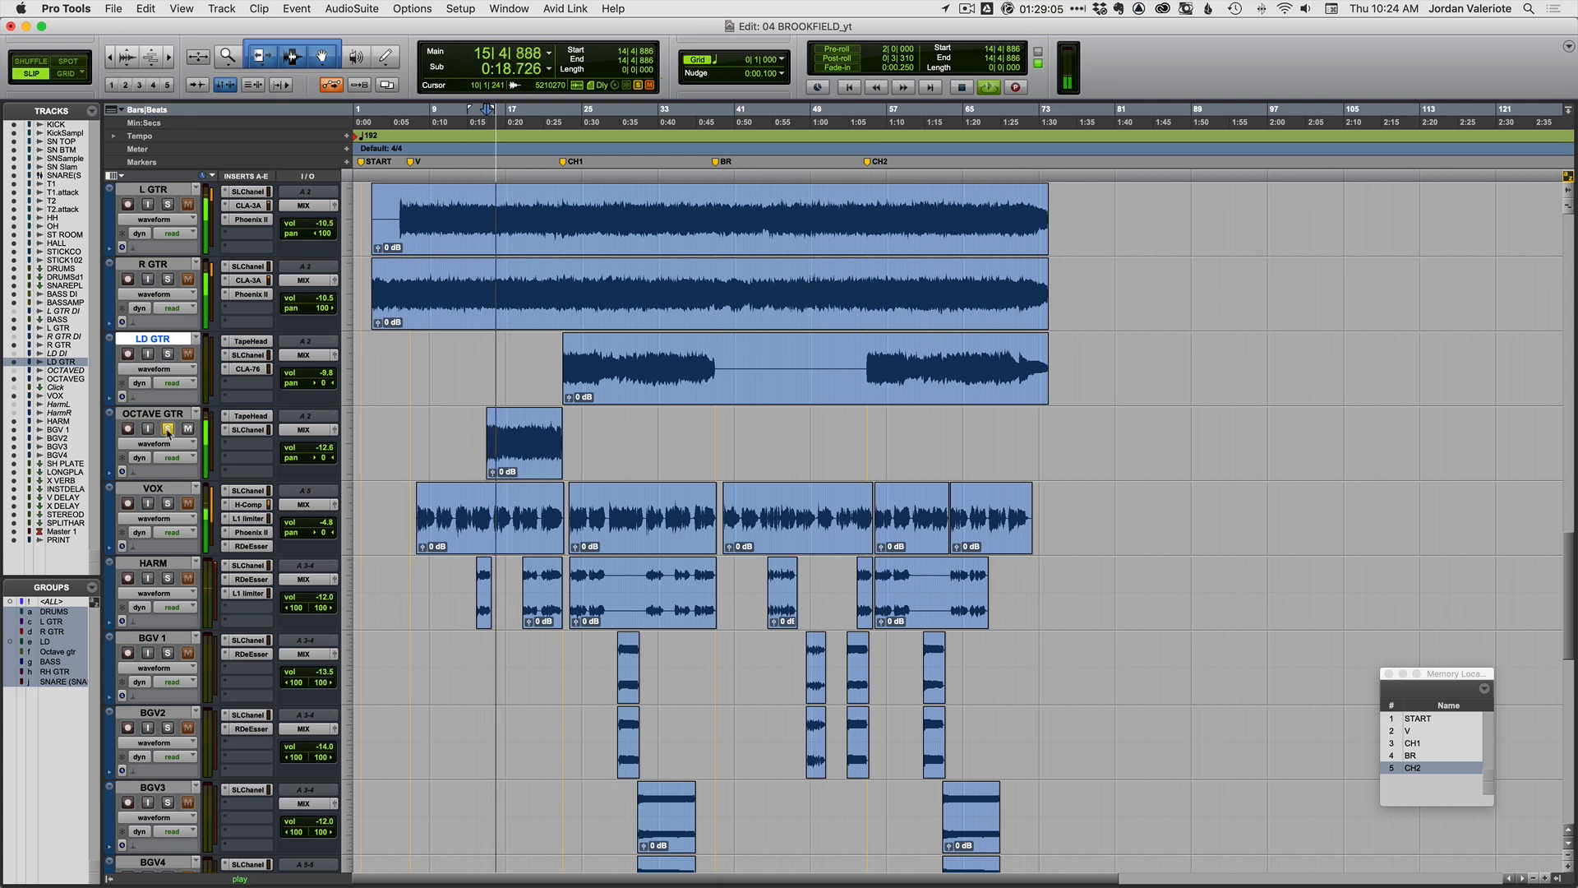
key(space)
click(167, 429)
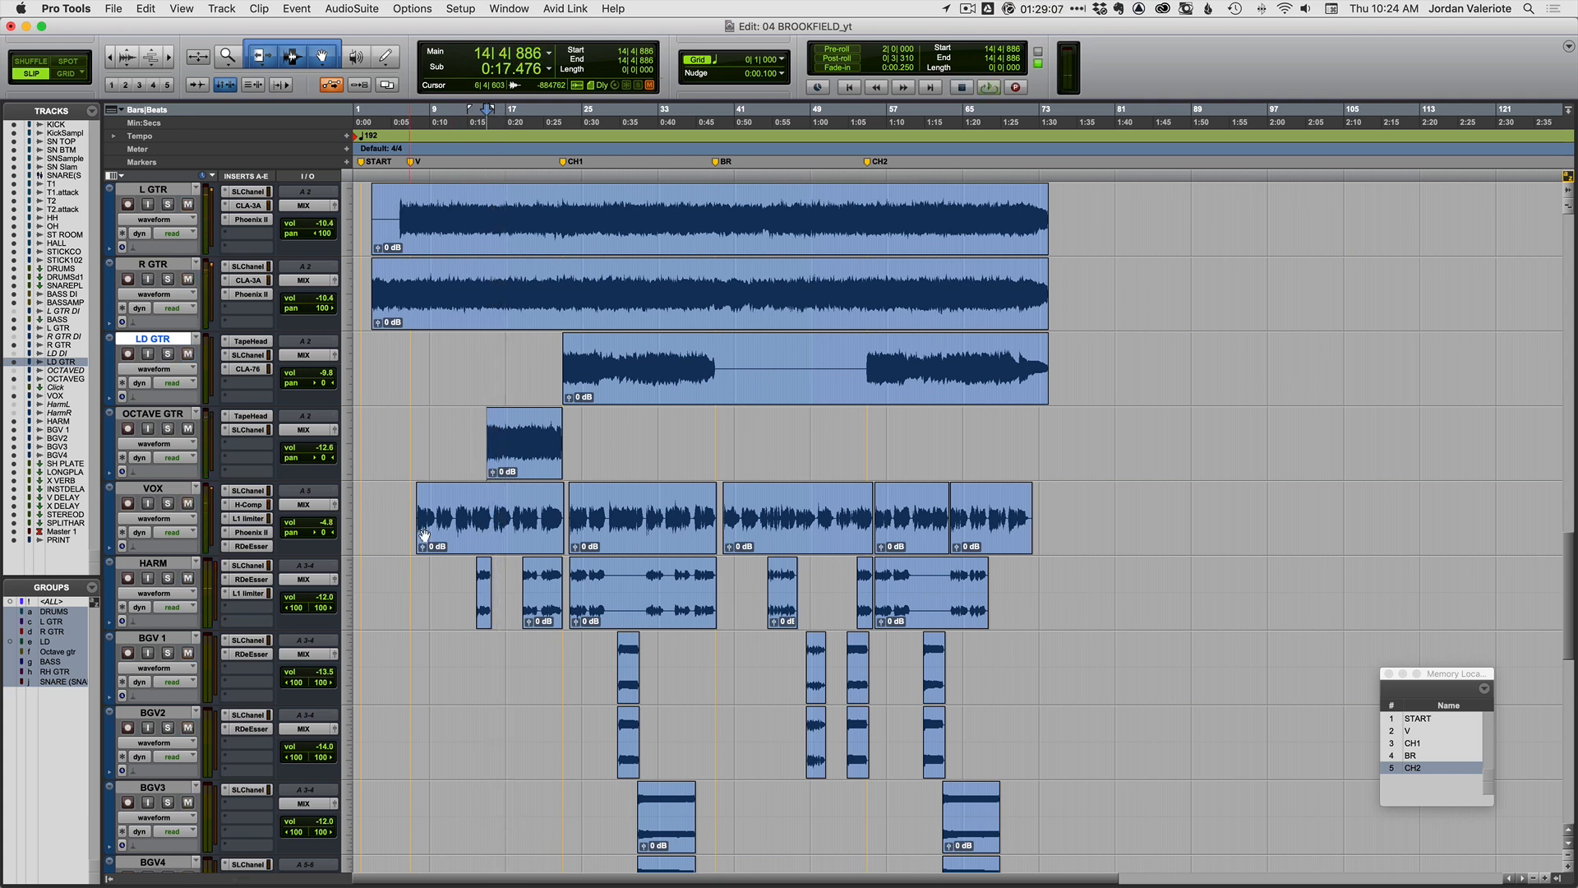
scroll(423, 537, up, 10)
key(super+equal)
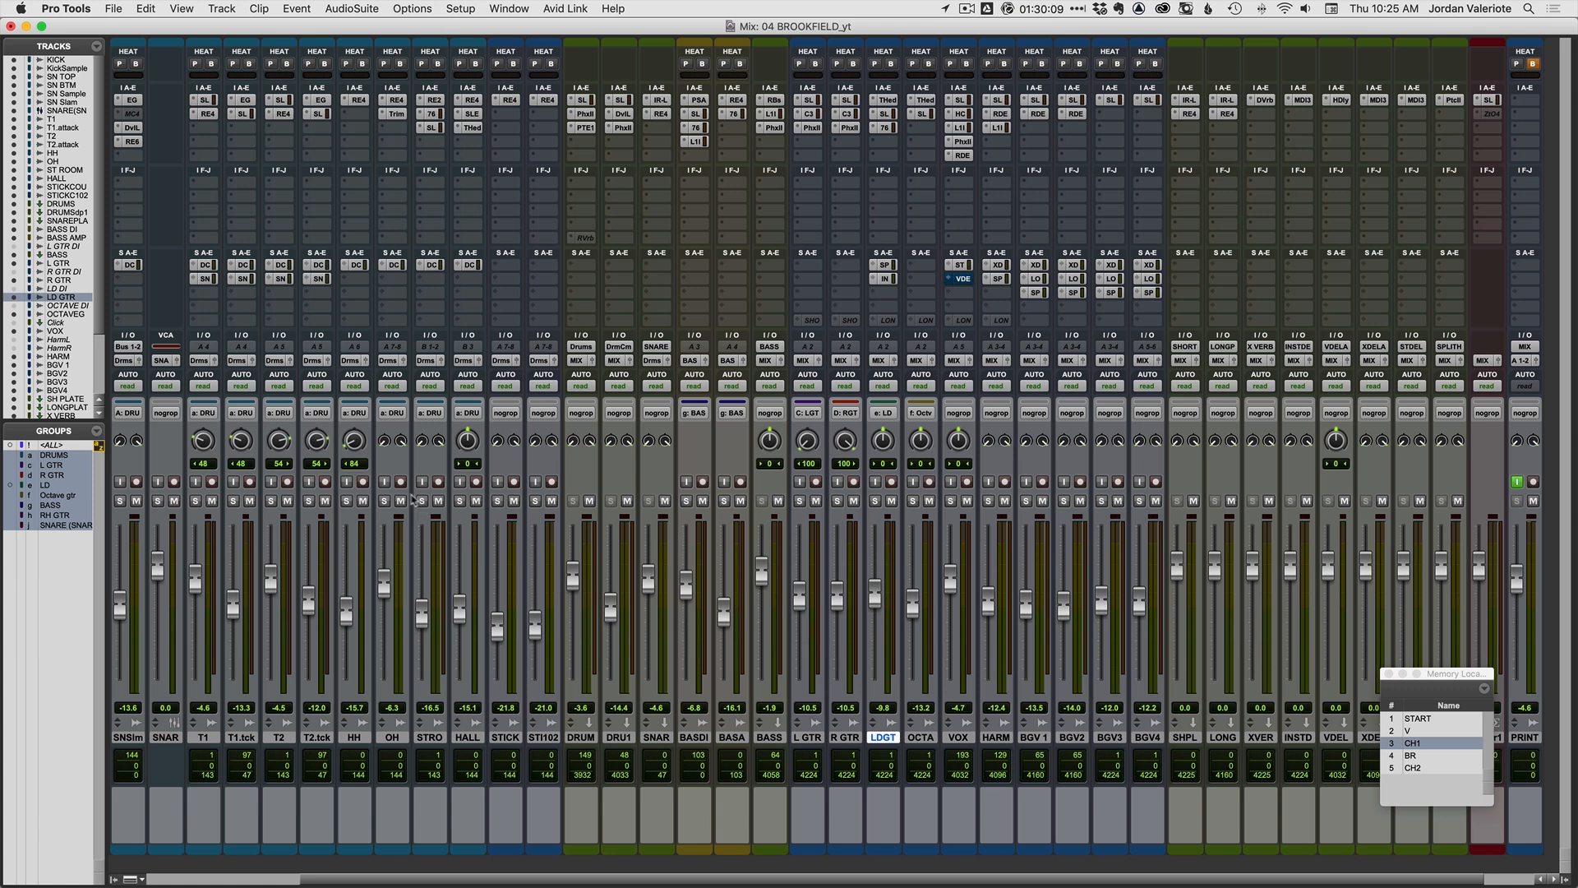
- Solo the drums and compare the DRUMS bus RVerb bypassed versus active
click(383, 502)
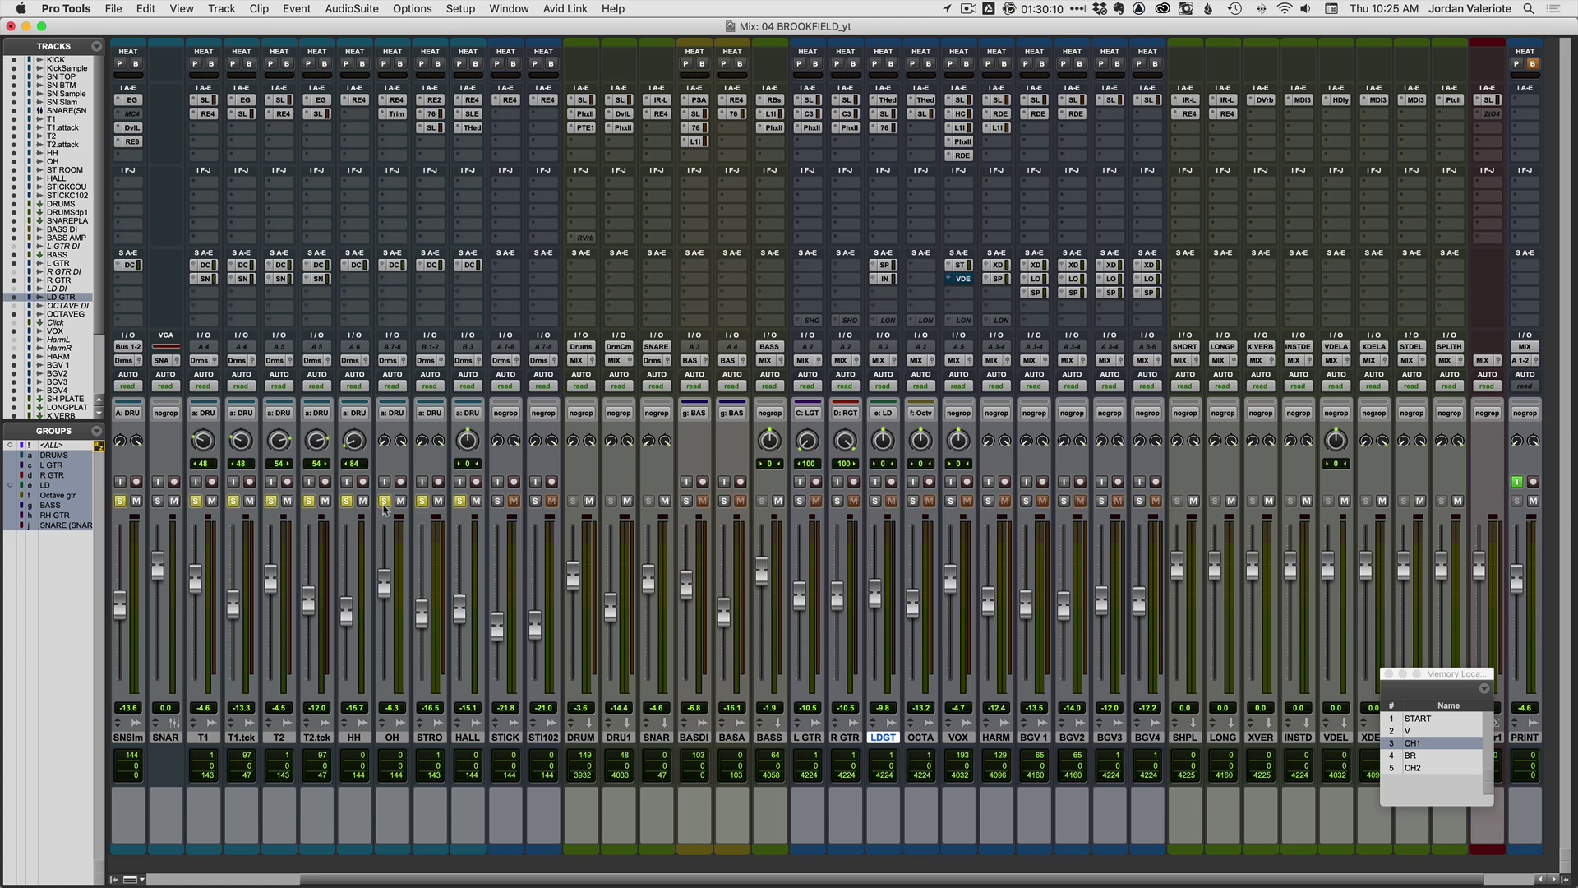
click(583, 238)
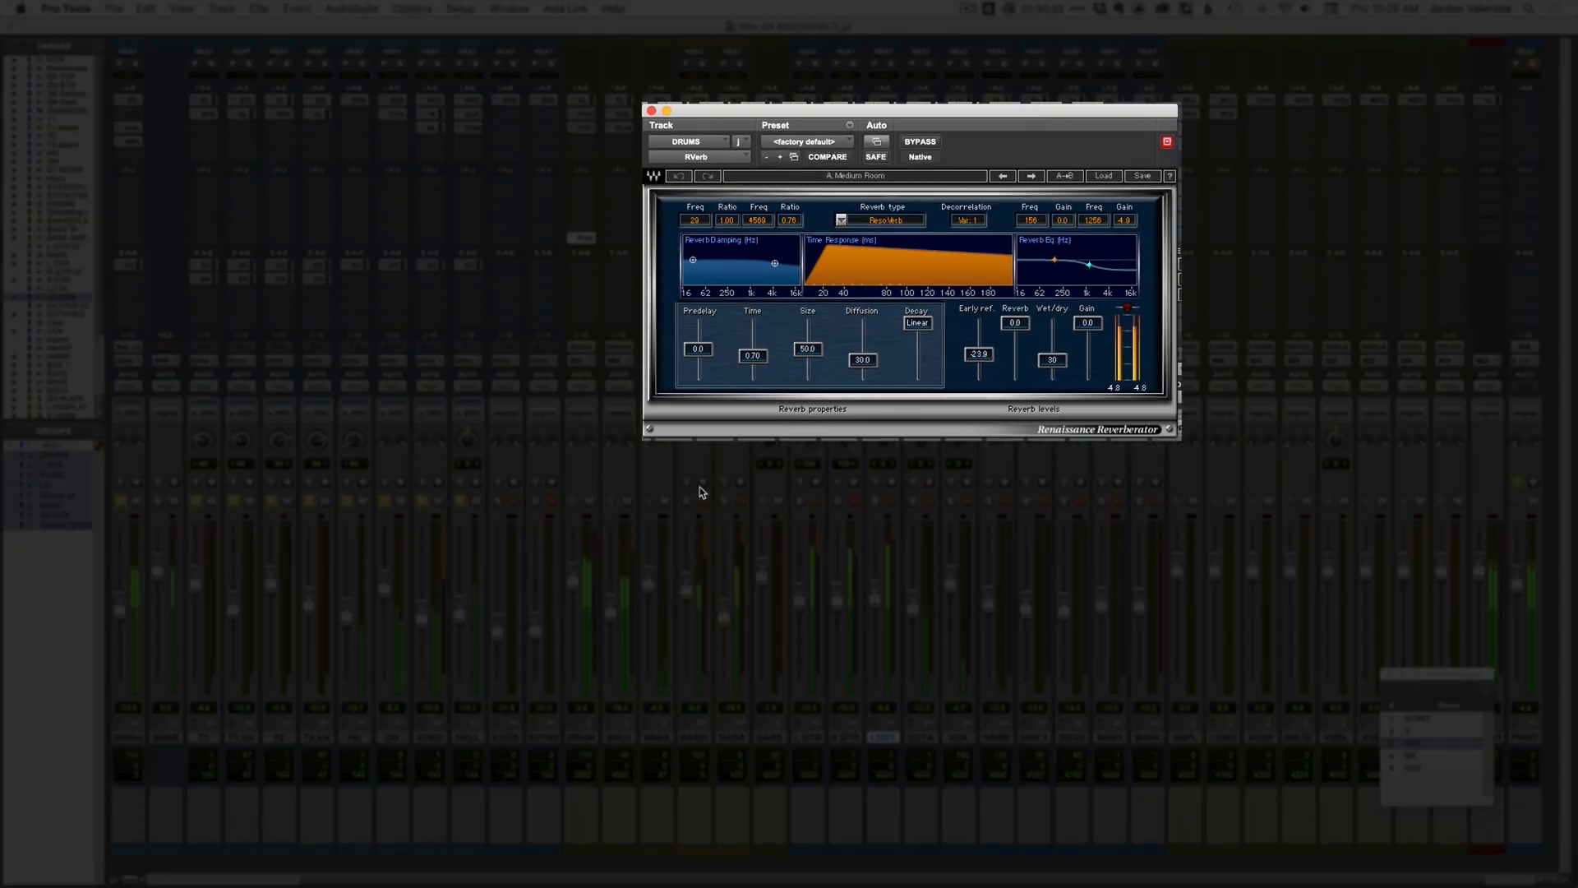
click(918, 146)
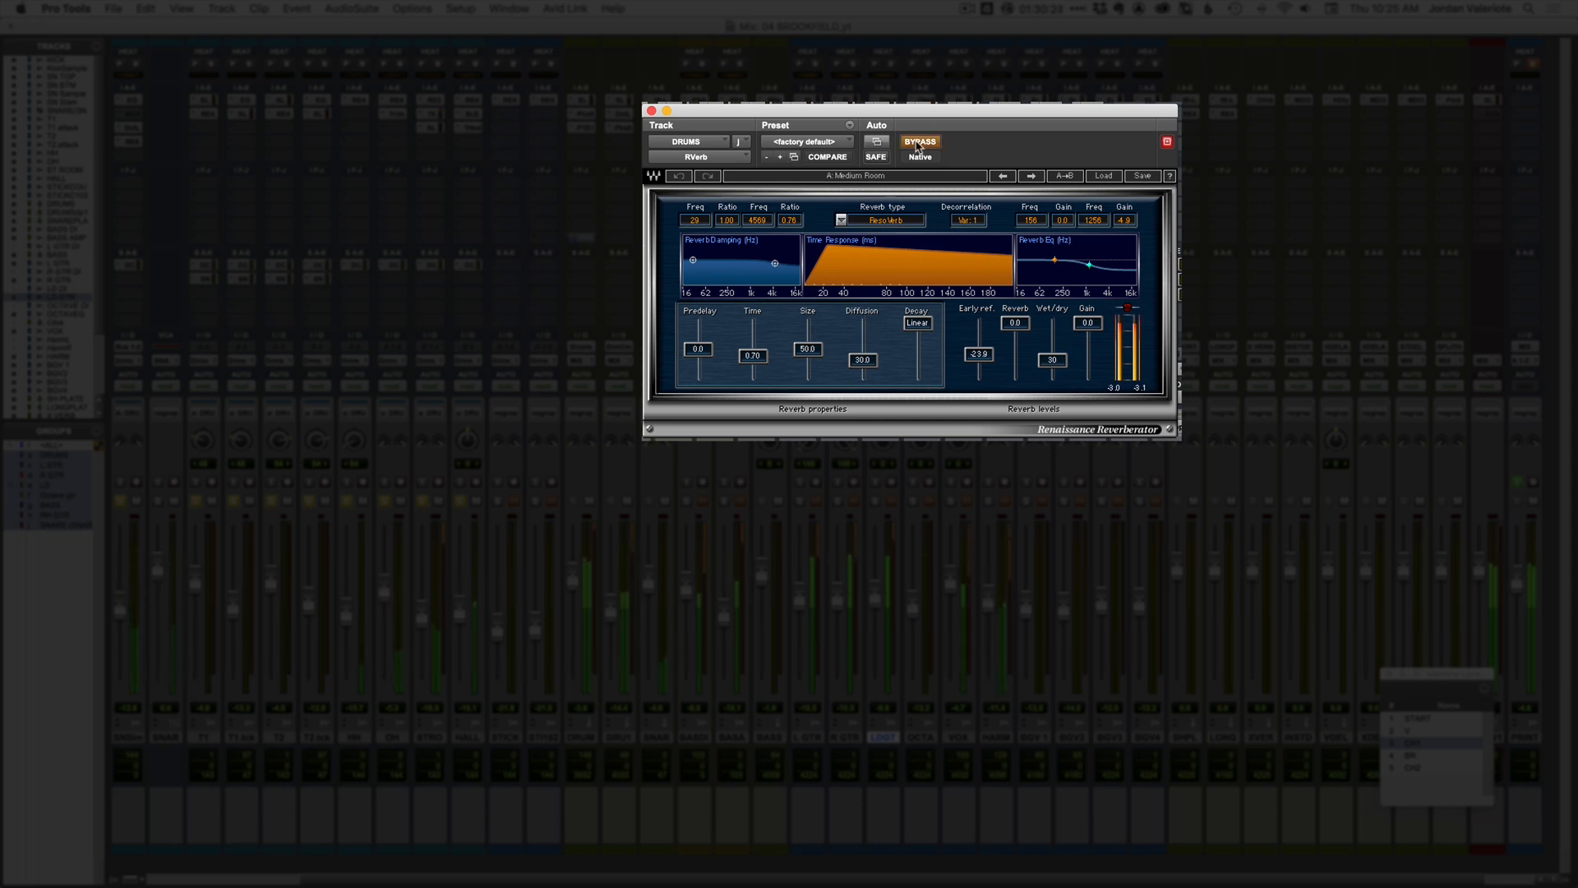
click(918, 147)
- Settle the drum reverb's wet/dry mix at 30 after another bypass check, then close it
click(1052, 359)
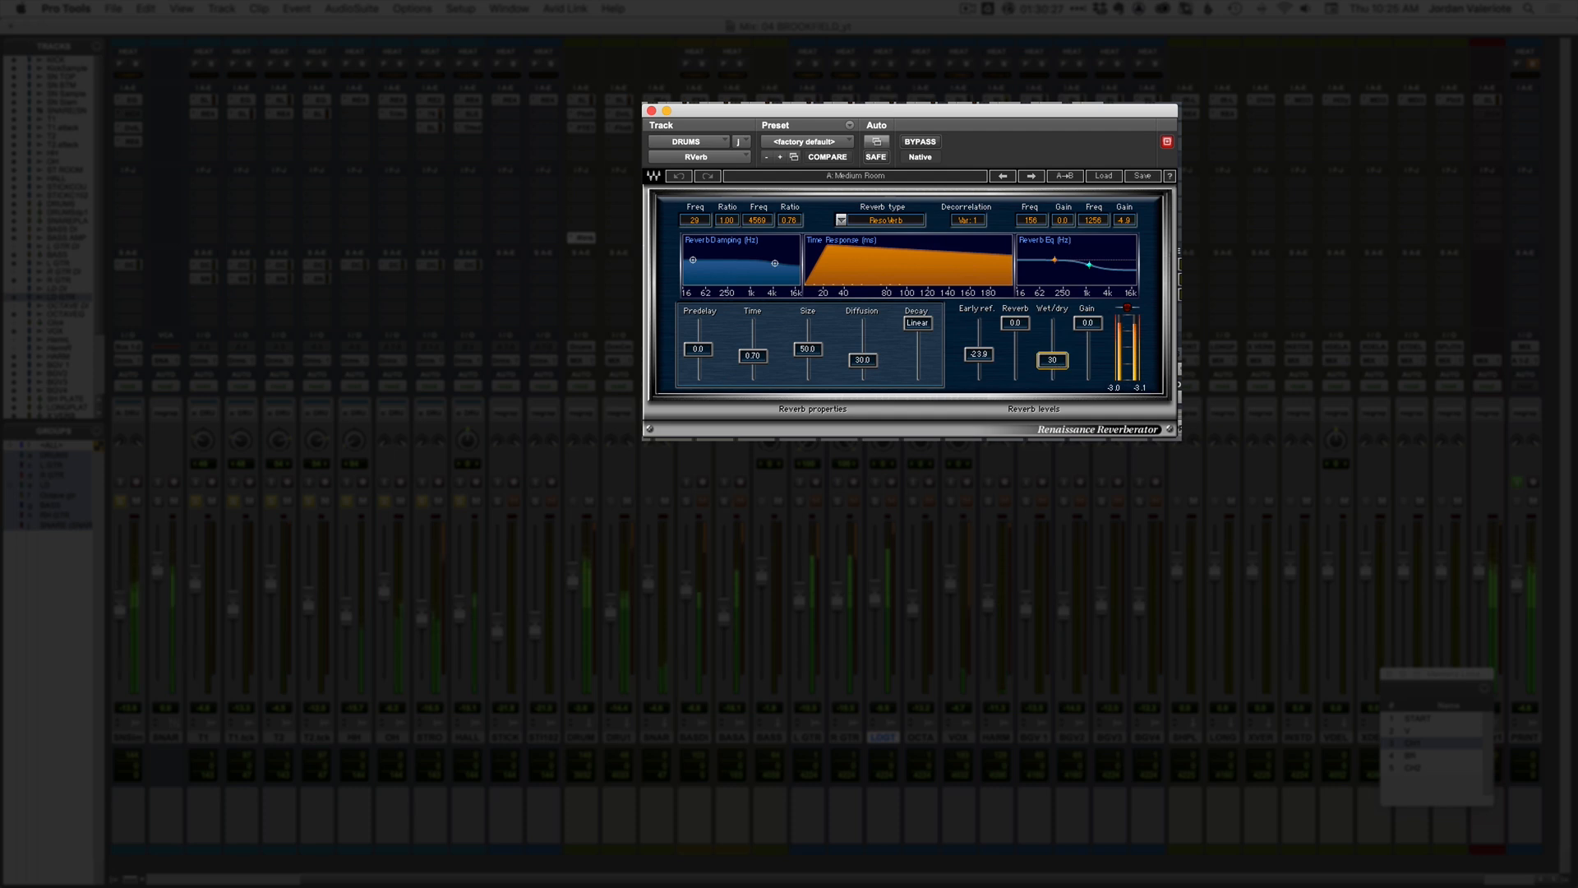
mouse_move(1052, 360)
mouse_down()
mouse_move(1051, 376)
mouse_move(1052, 362)
mouse_up()
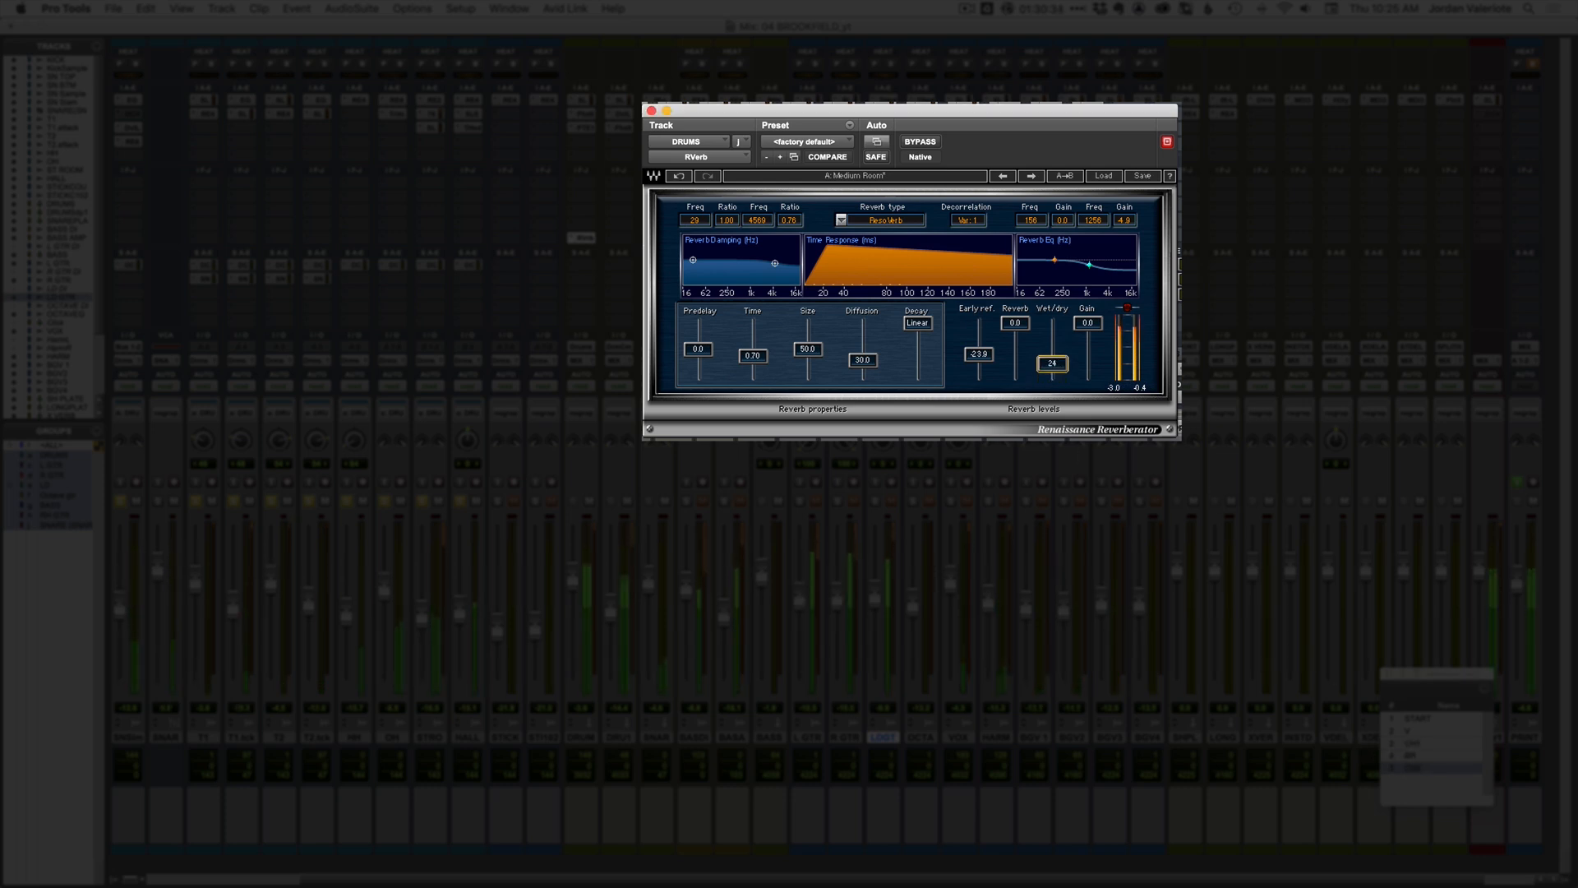
drag(1052, 362, 1051, 359)
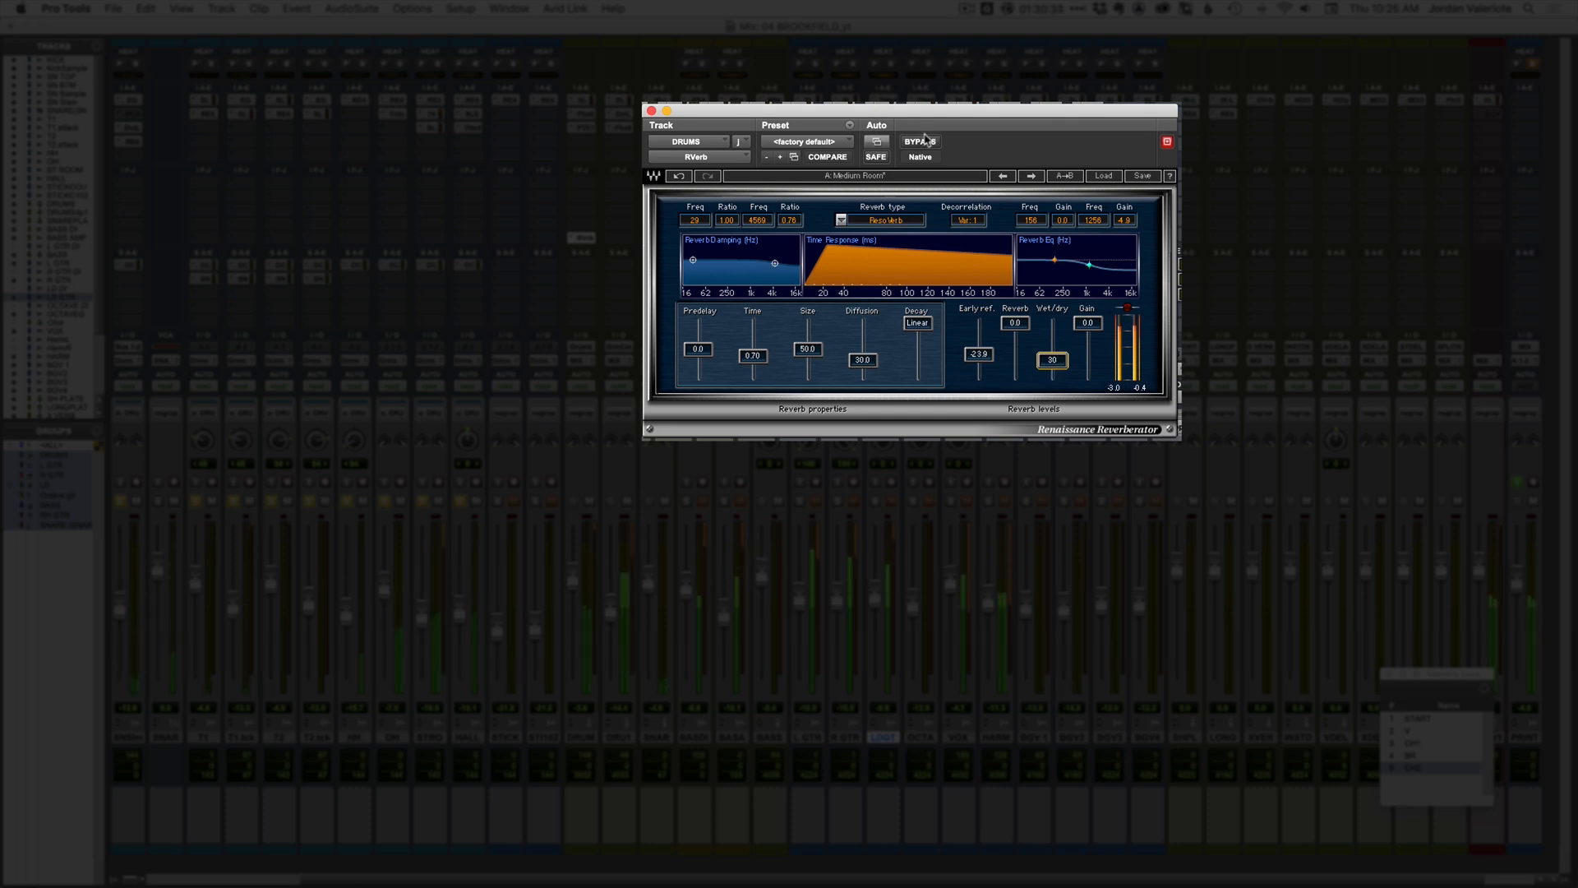
click(925, 143)
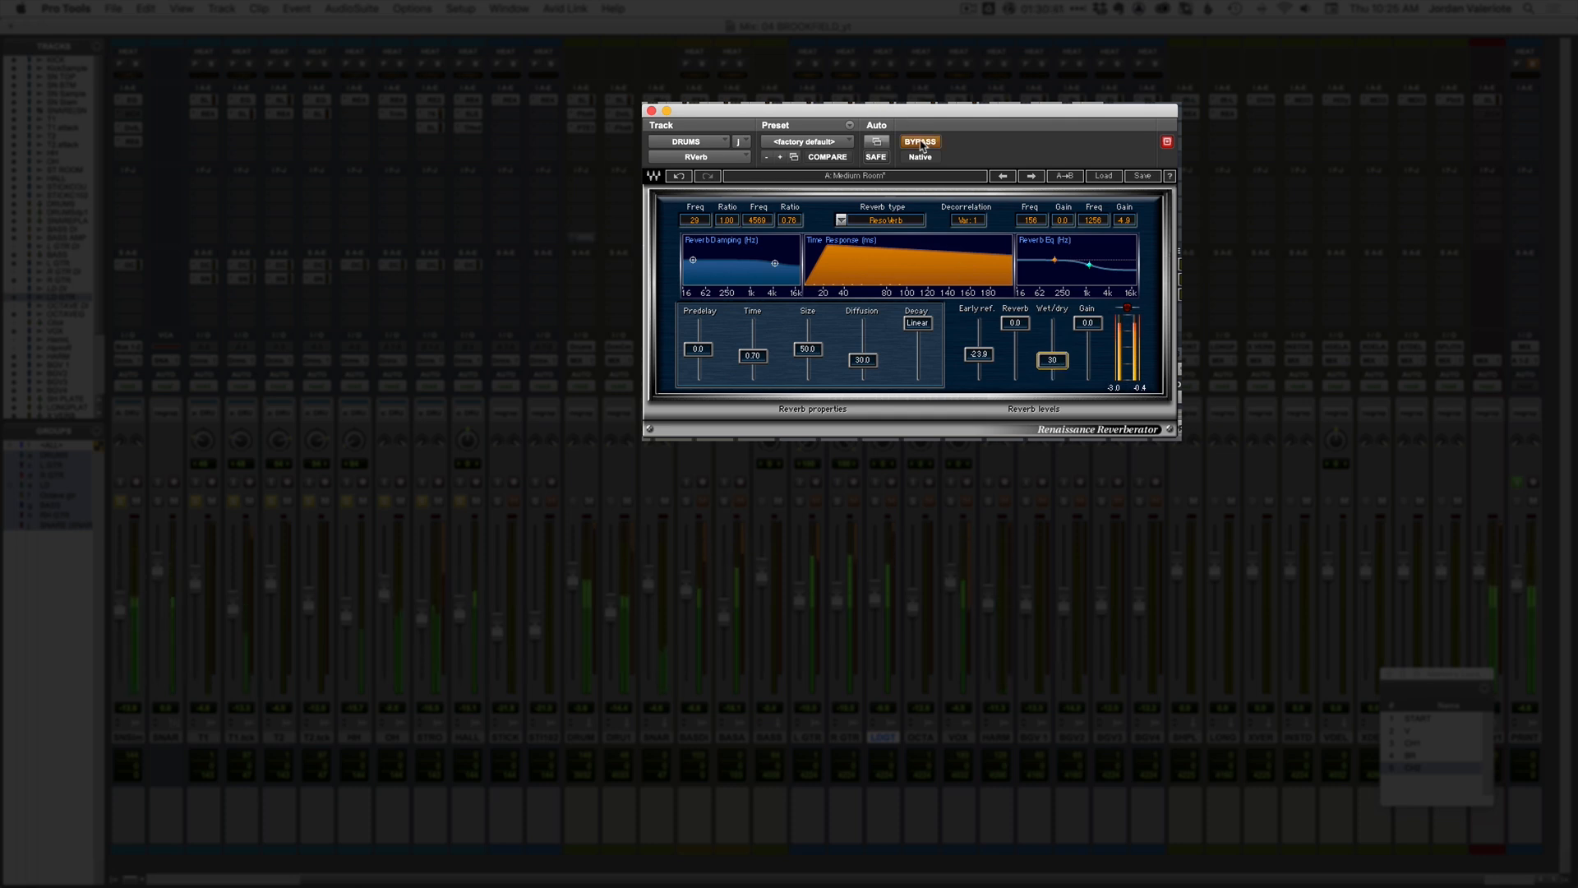
click(922, 143)
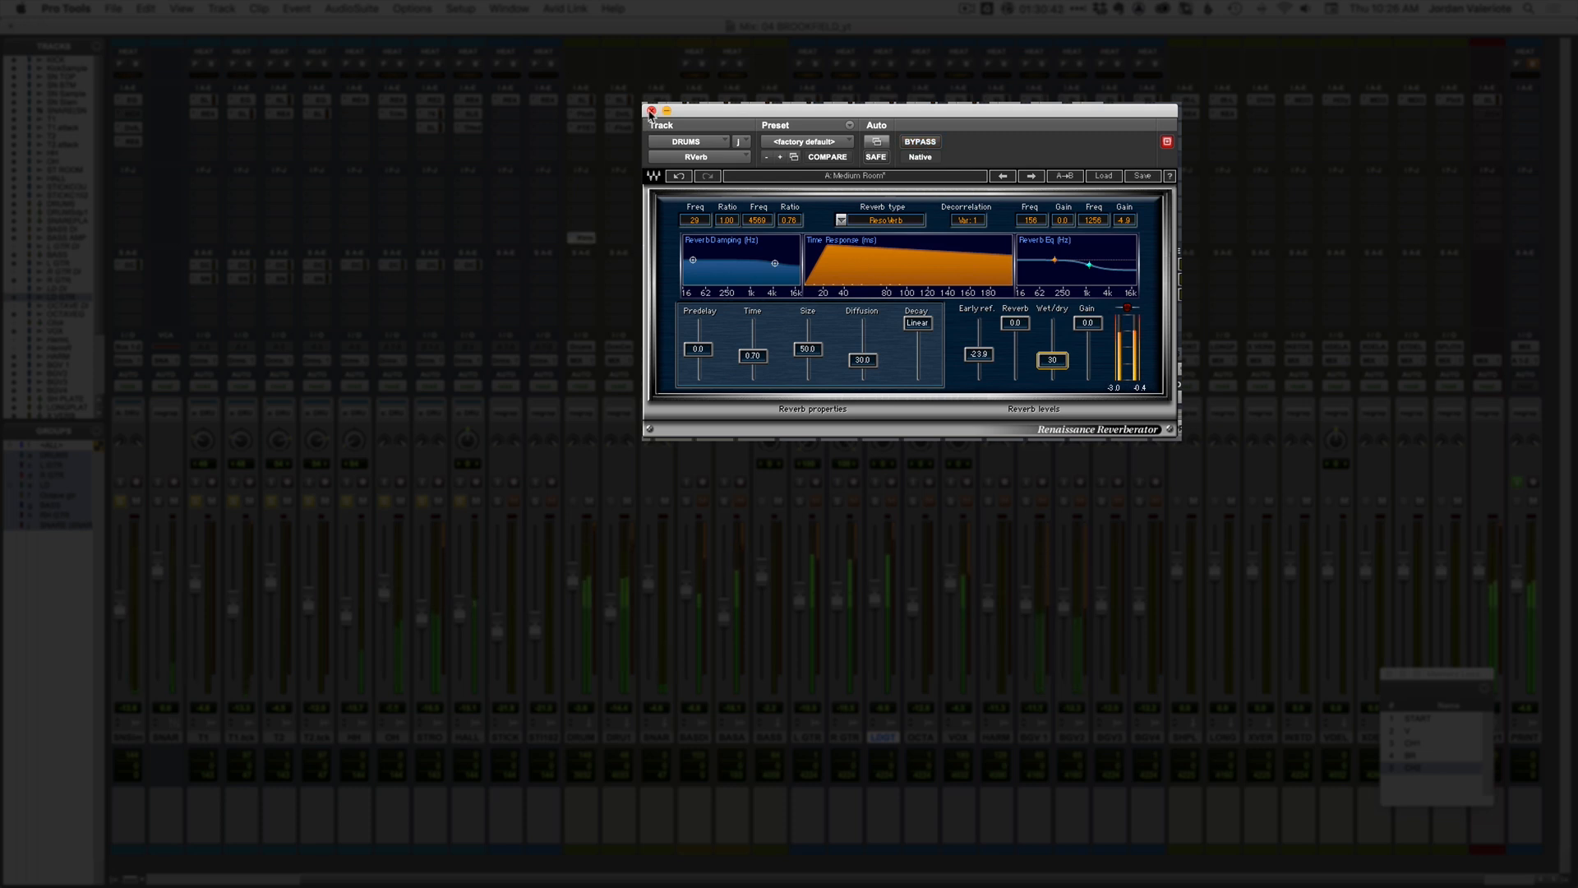
click(651, 111)
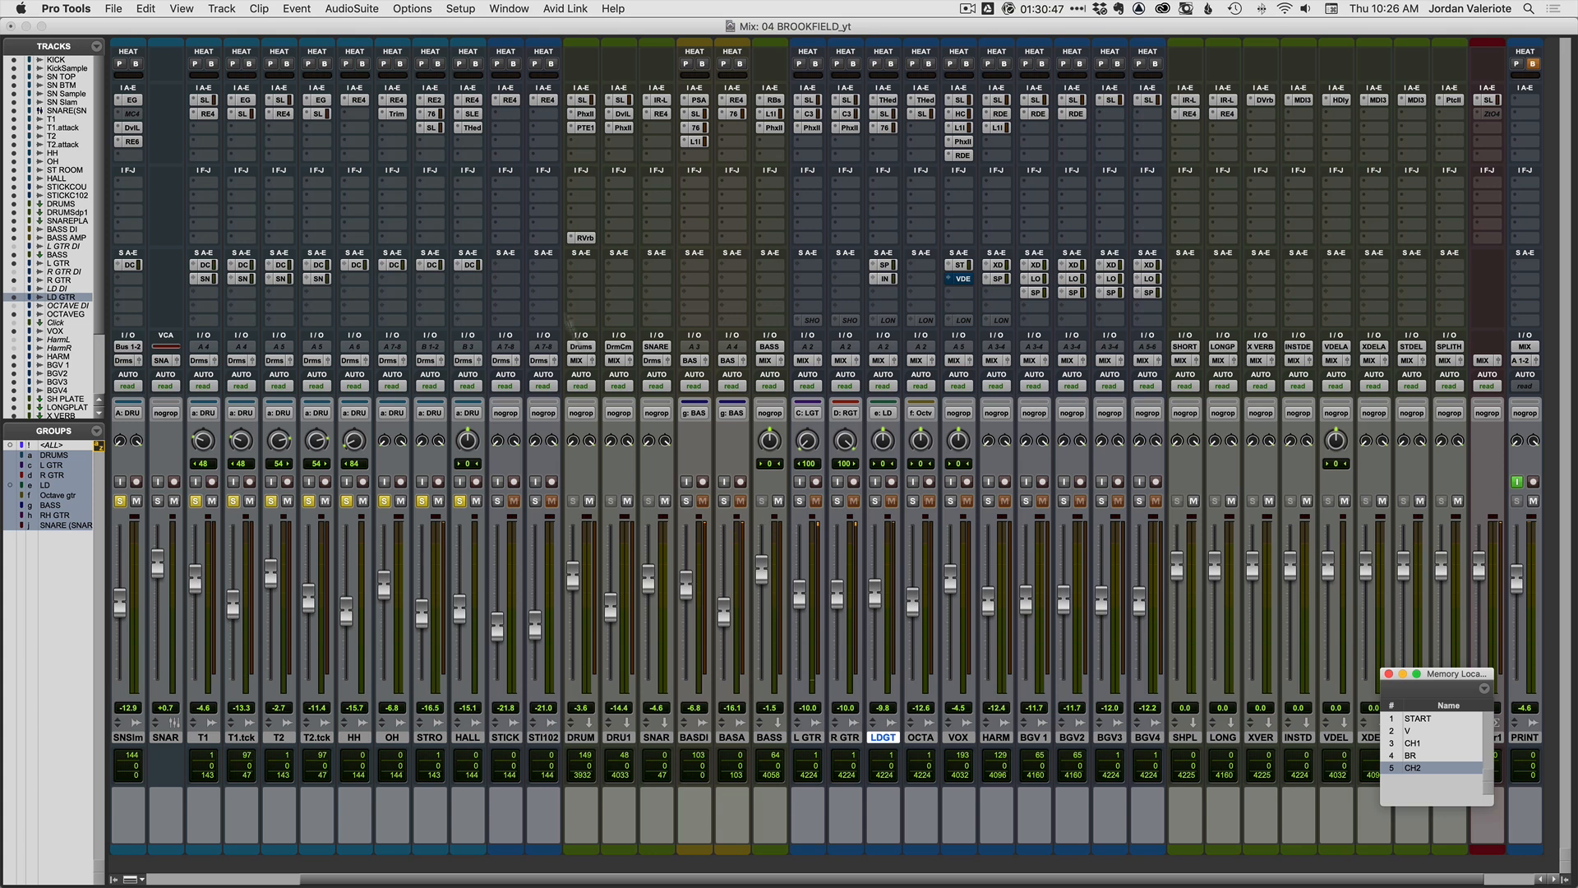
- Solo L and R GTR with the SHORT PLATE send active and review the plate reverb during playback
alt+click(799, 500)
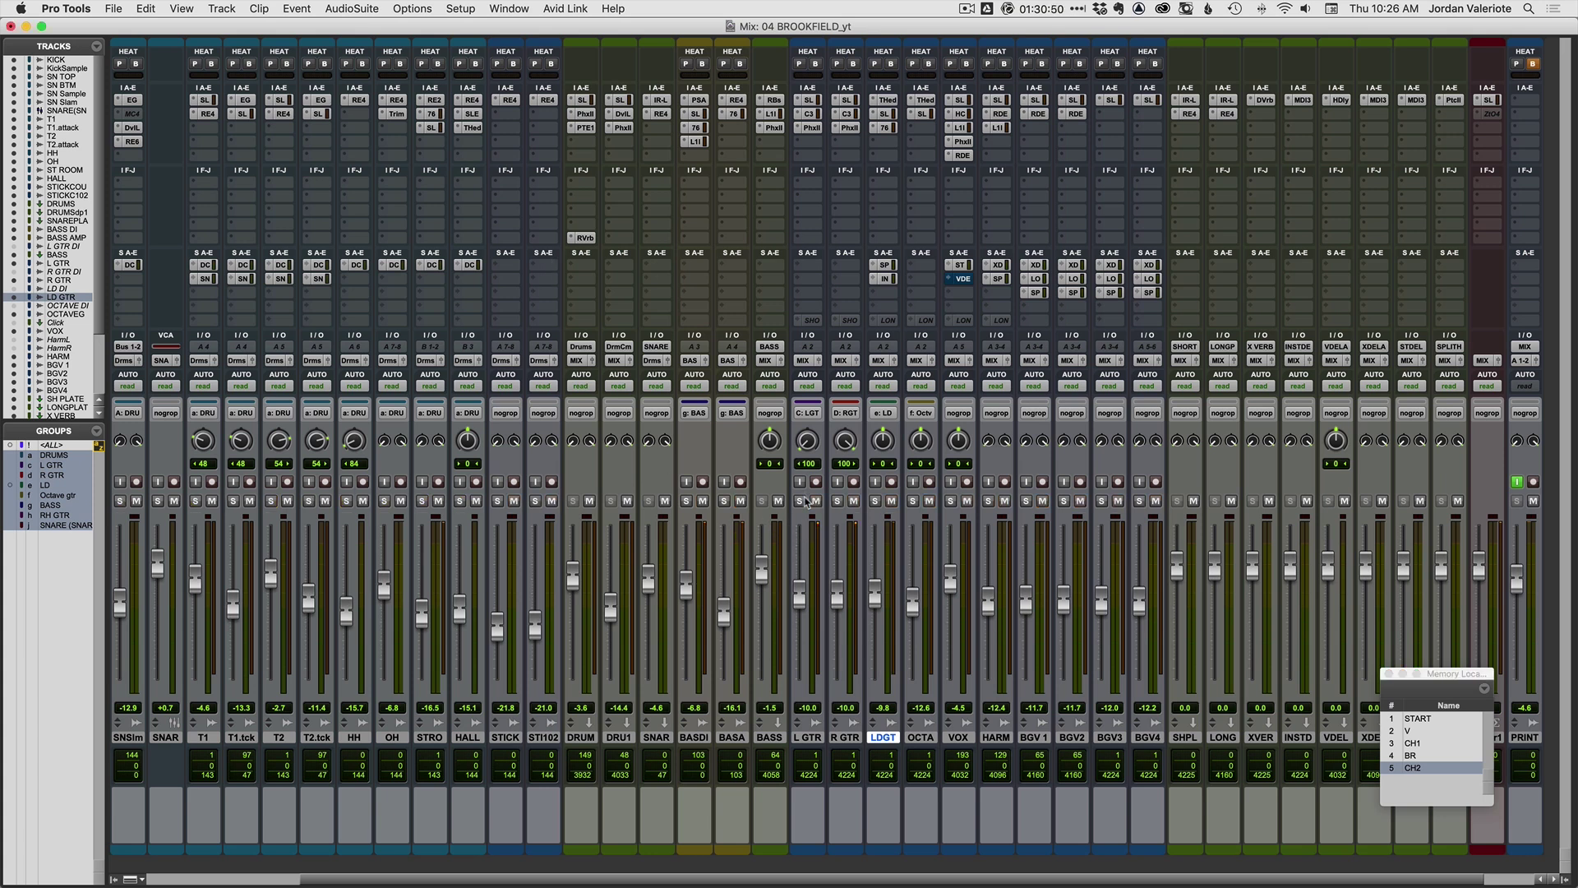
click(809, 320)
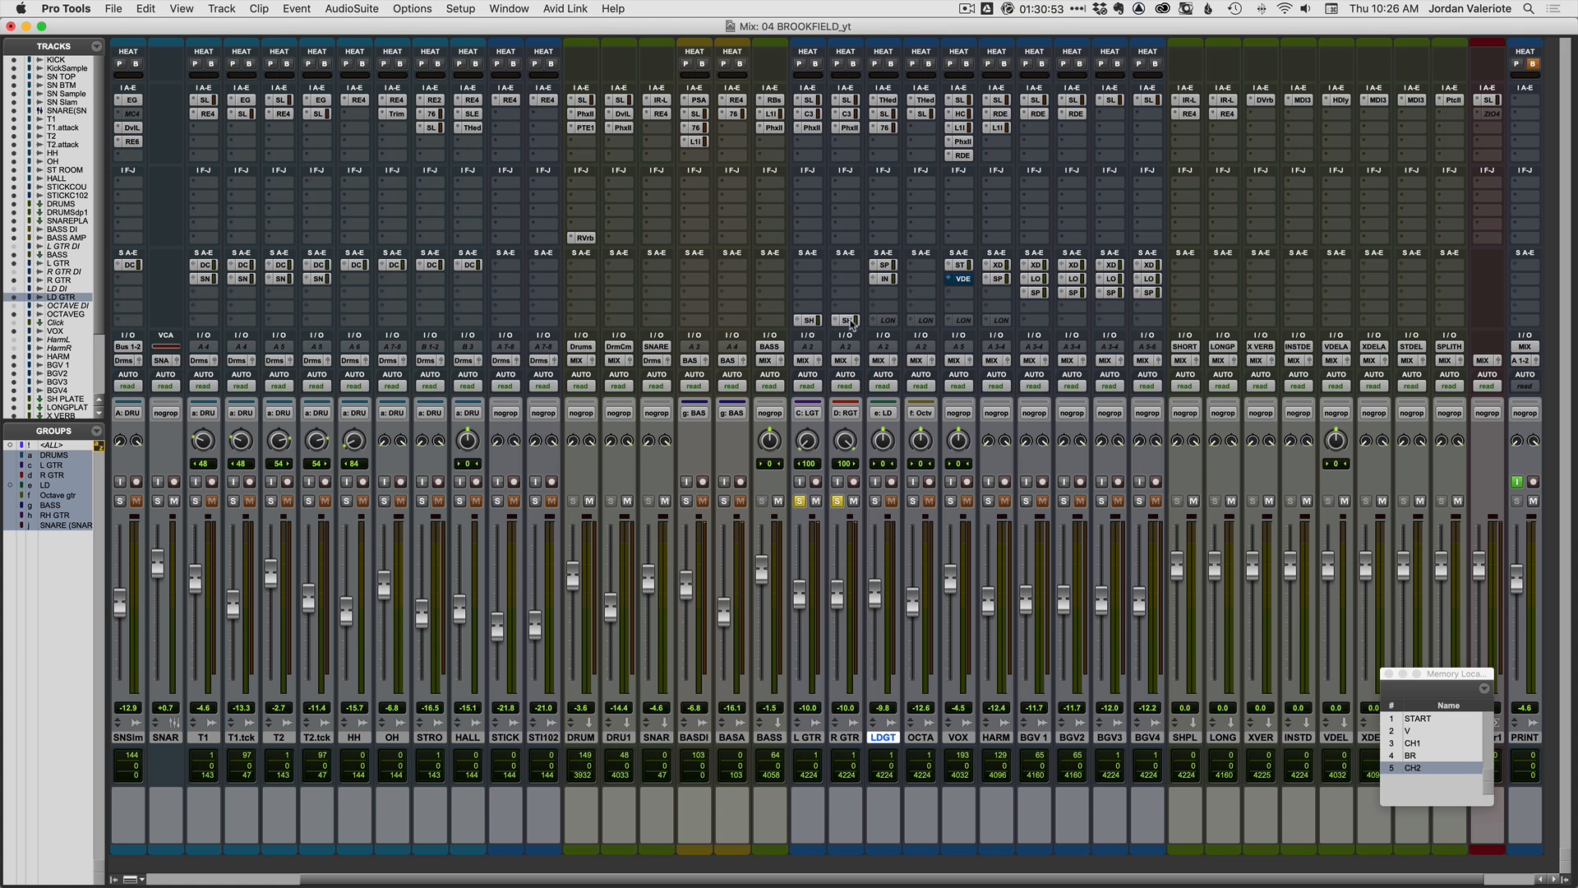
click(812, 321)
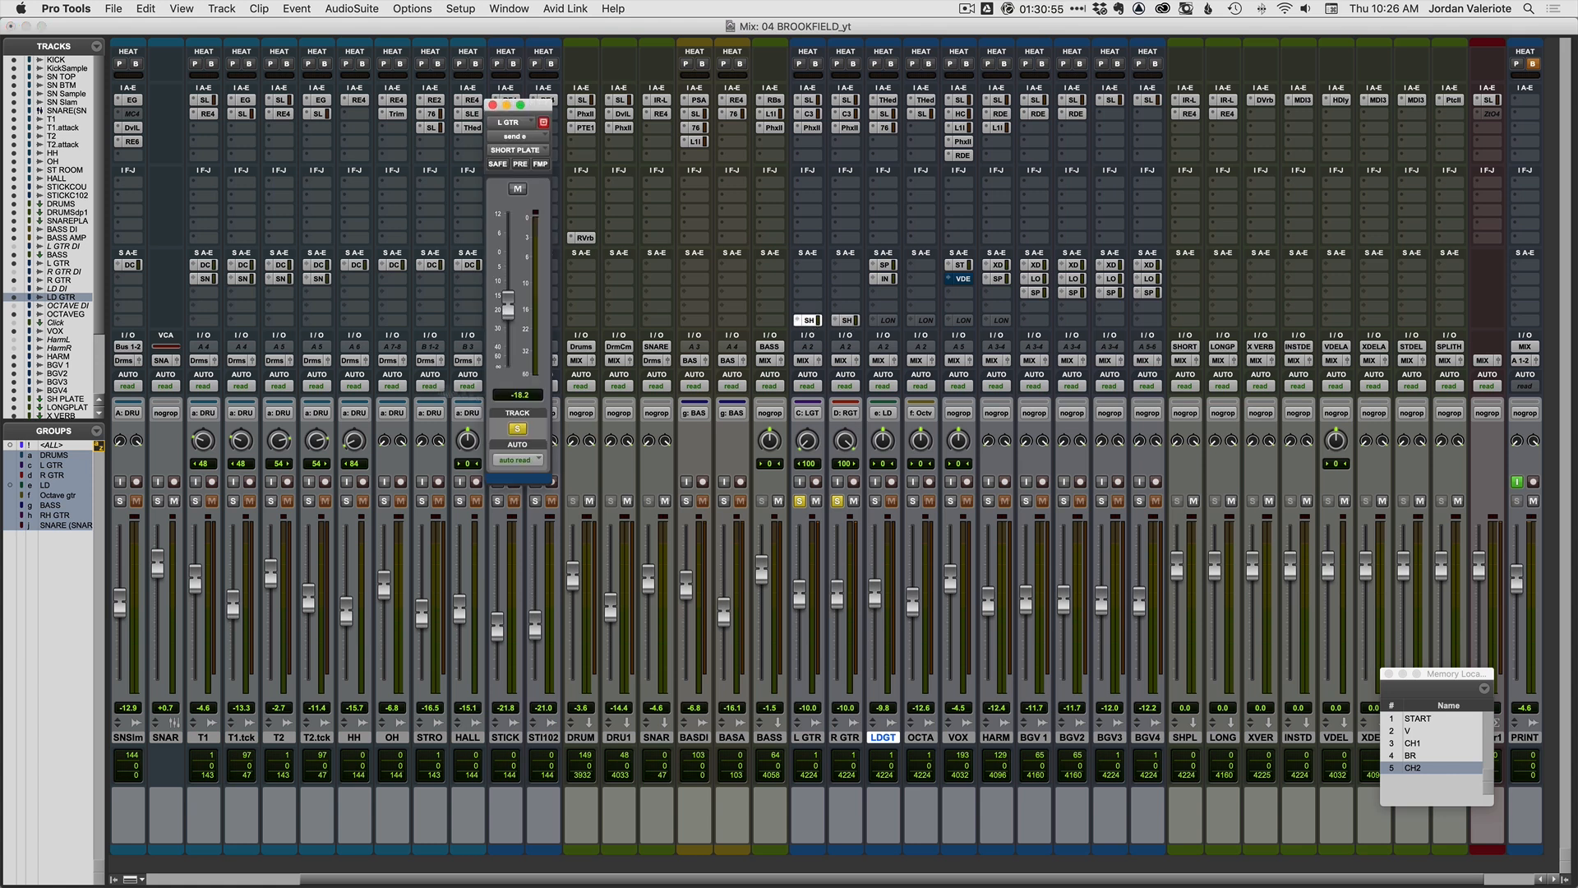
key(space)
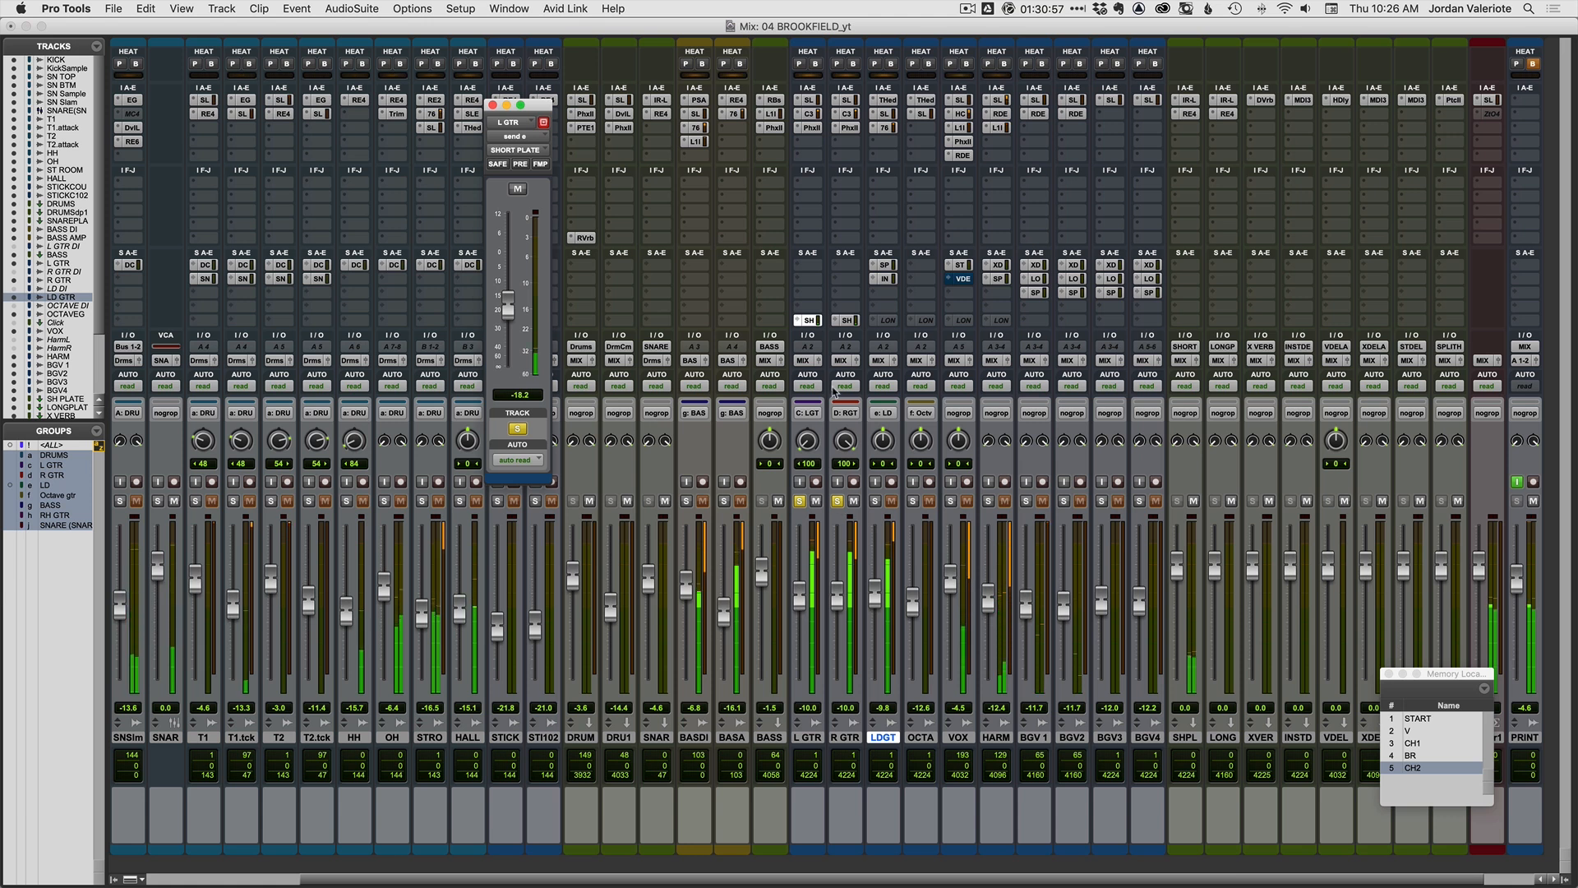
click(1190, 100)
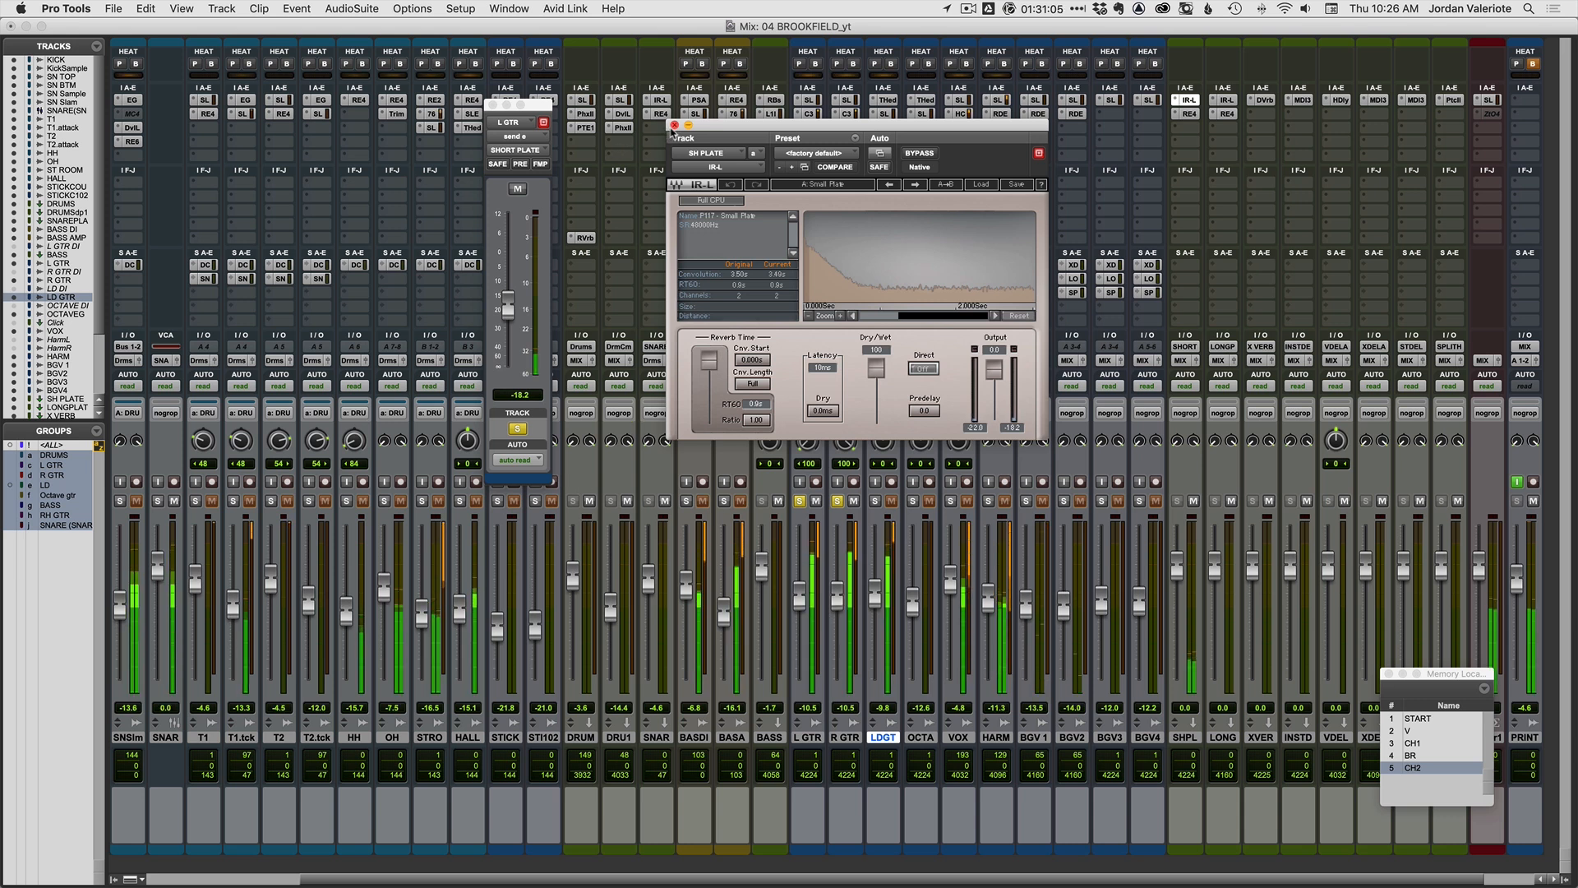
click(673, 125)
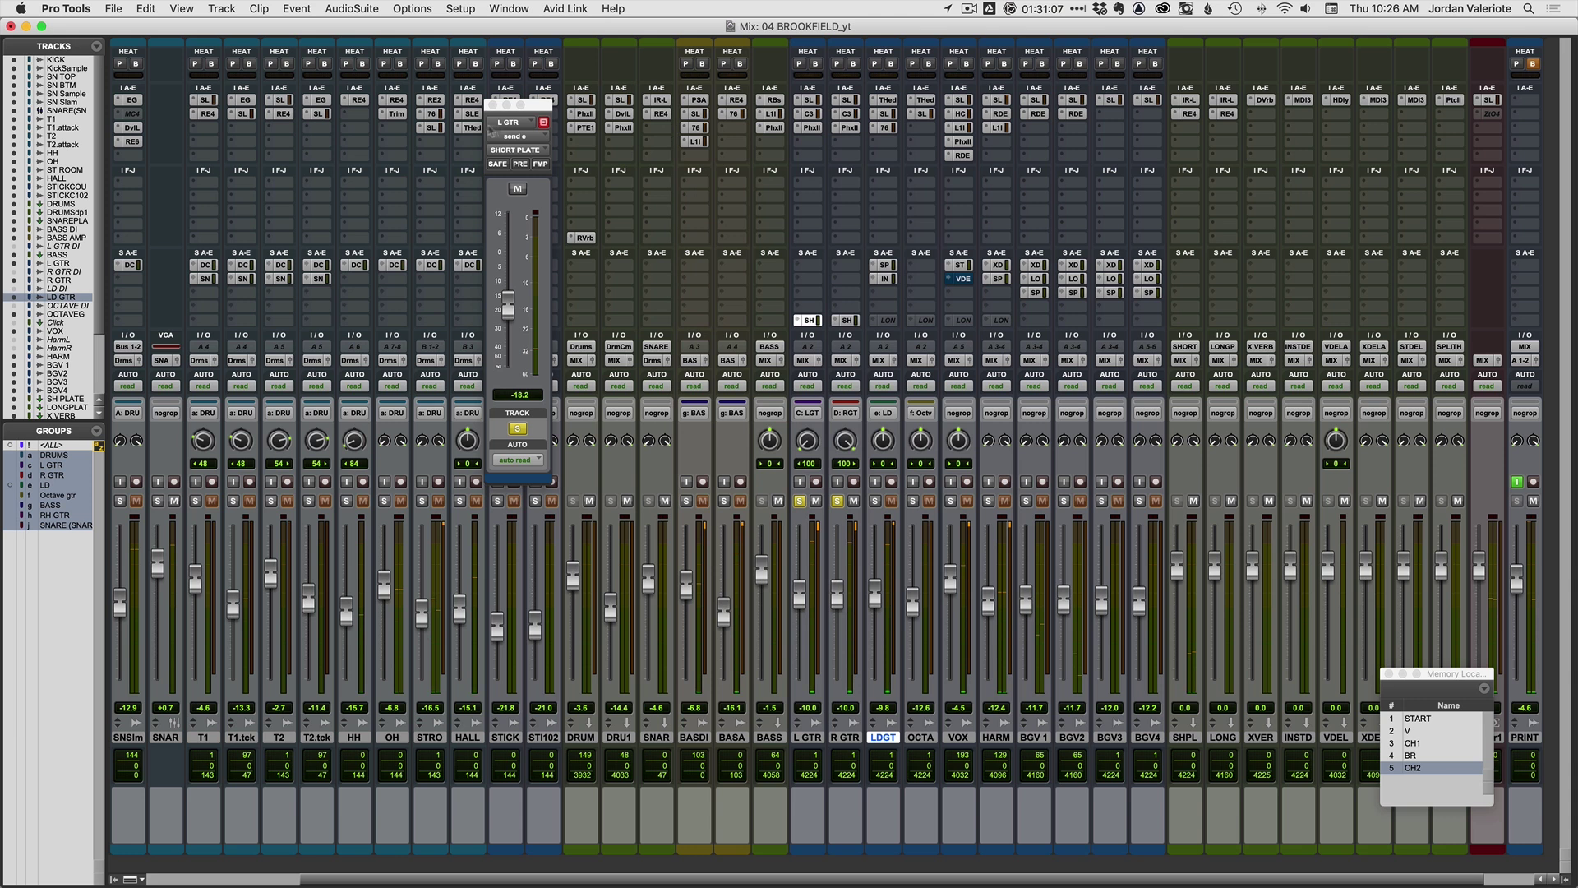
click(490, 104)
- Solo the lead guitar alone and switch to the Edit window
alt+click(838, 499)
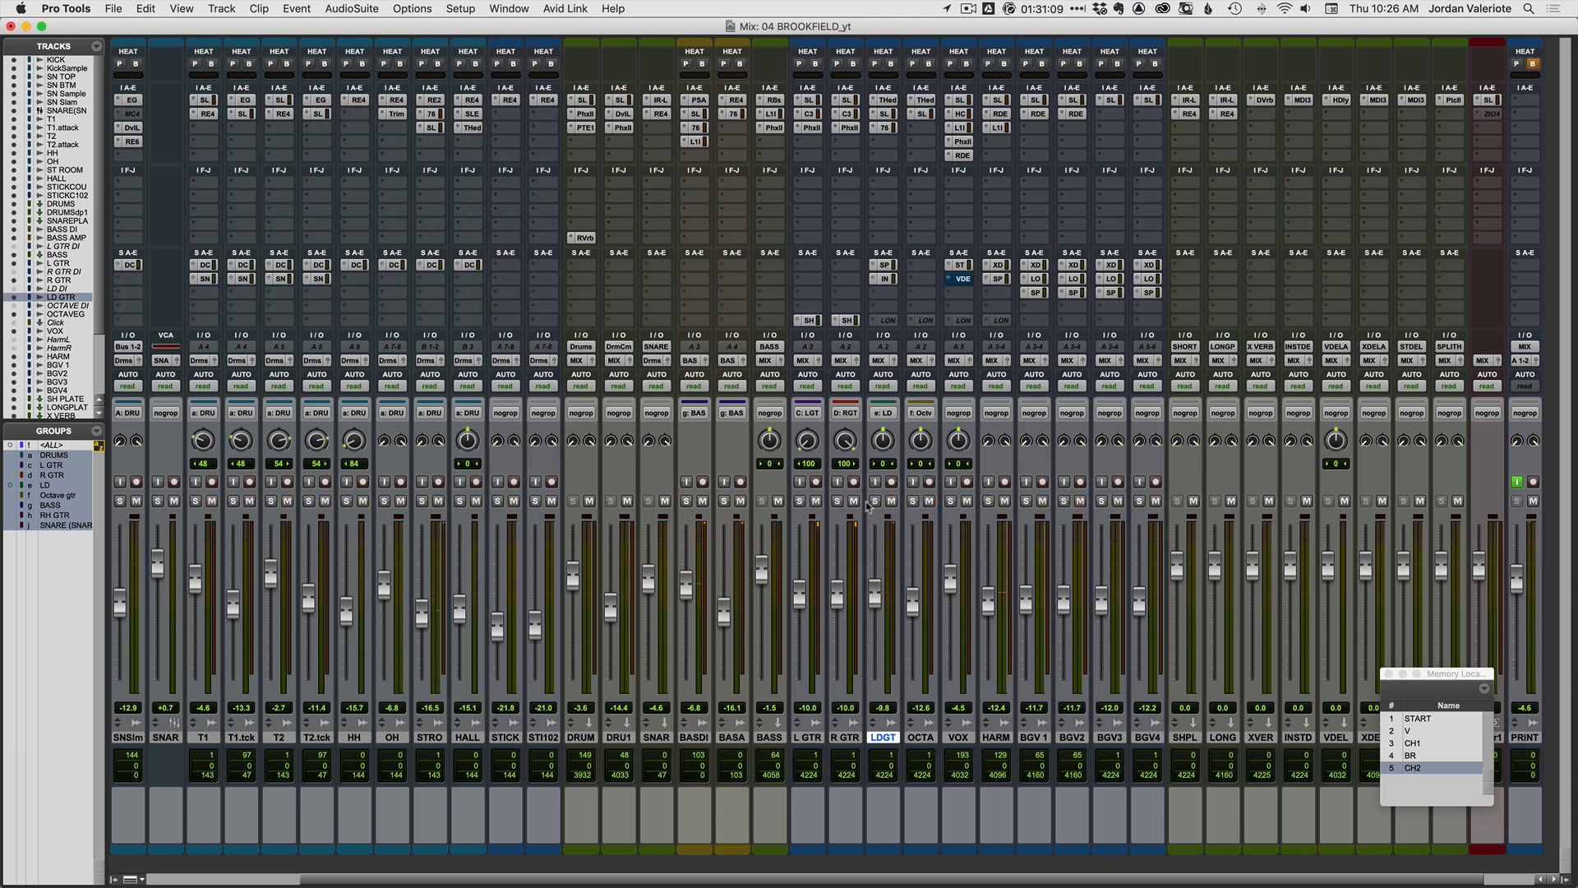
click(876, 500)
key(super+equal)
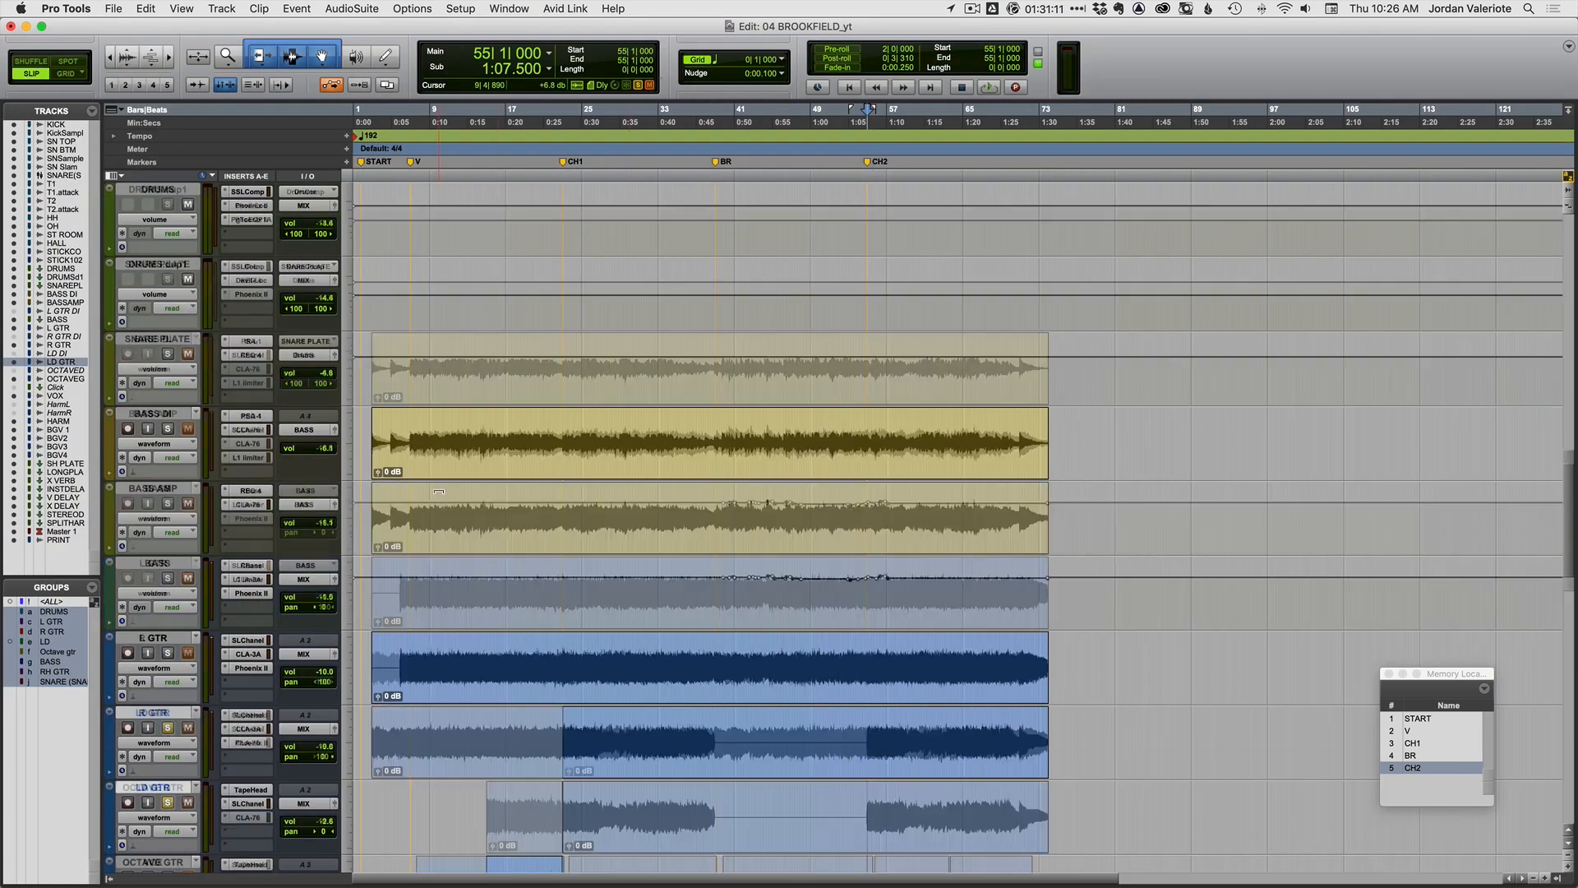
scroll(866, 814, up, 5)
scroll(740, 616, down, 5)
scroll(438, 491, down, 5)
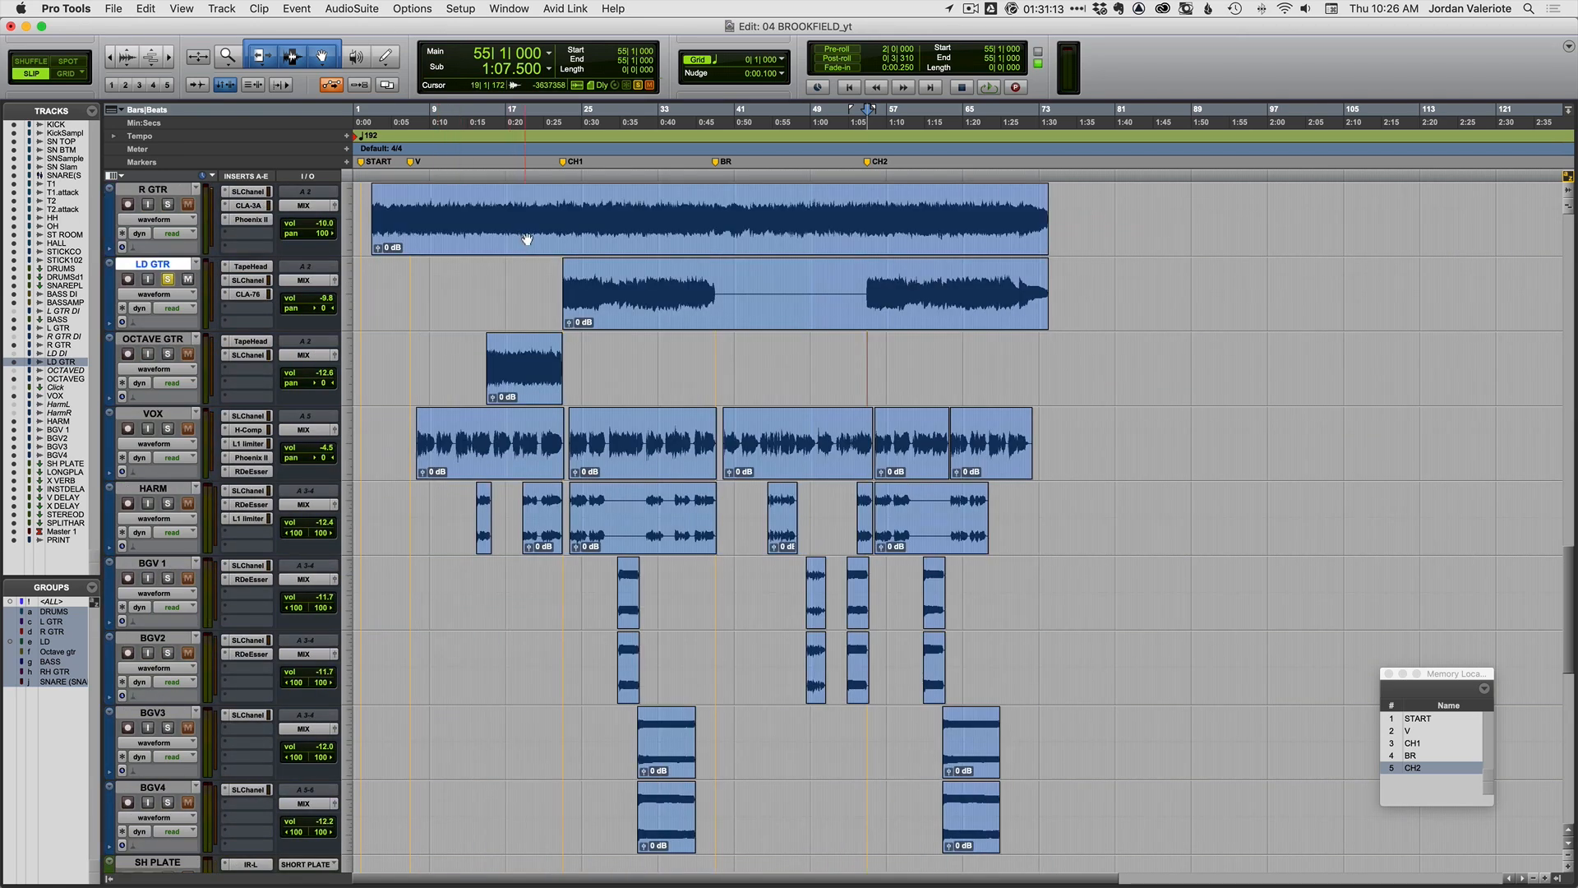
- Start playback from the CH1 marker (location 3) and return to the mixer
key(KP_Decimal)
key(KP_3)
key(KP_Decimal)
key(space)
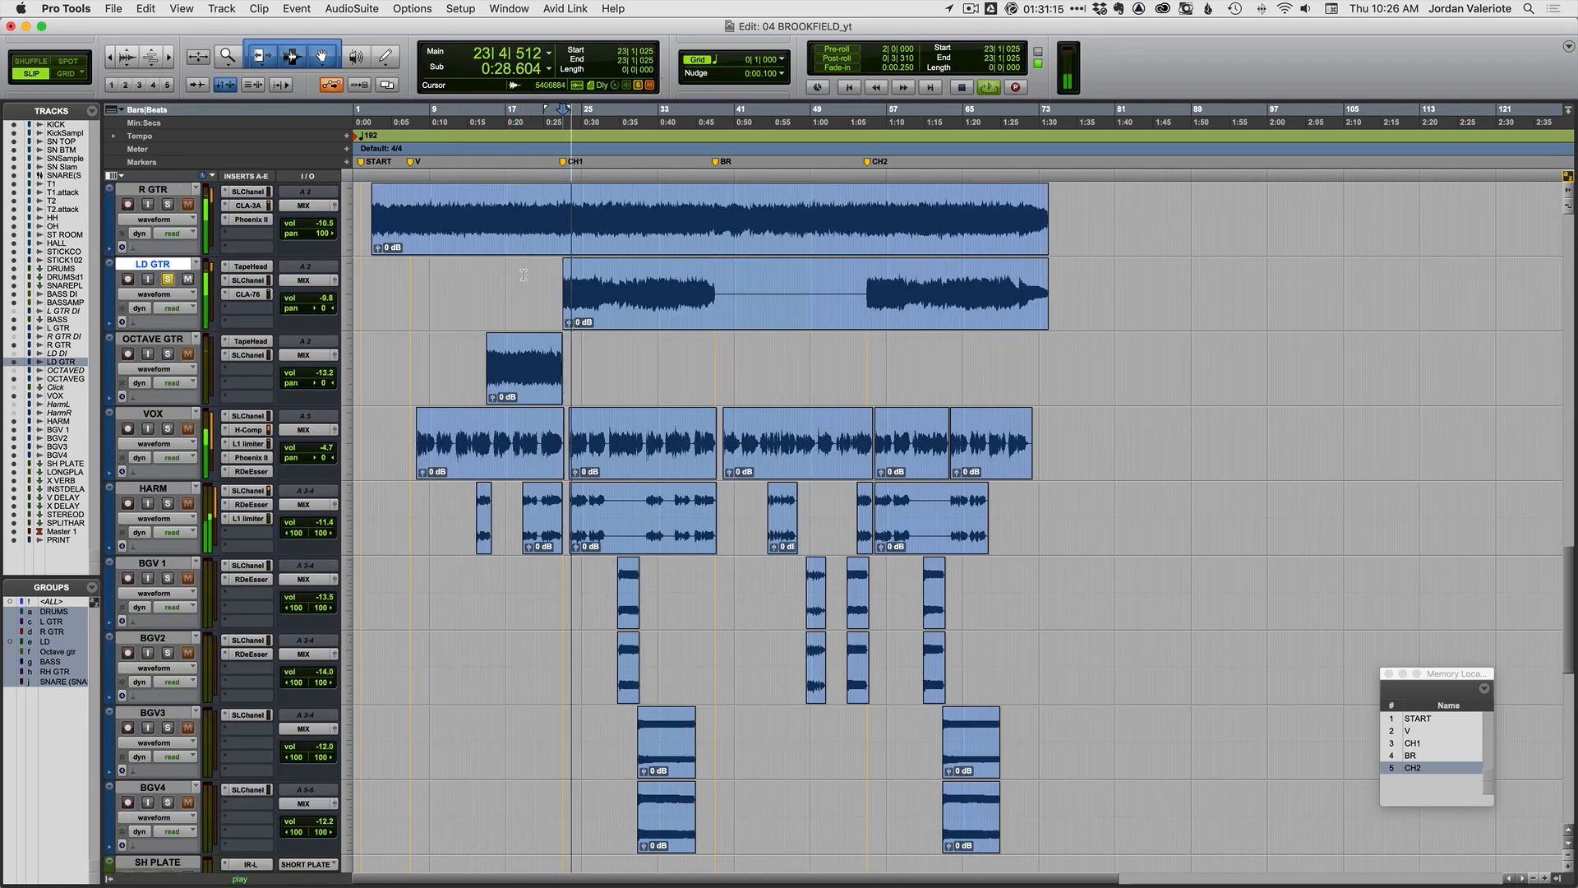
key(super+equal)
- Compare the LD GTR long plate send muted and unmuted, leaving it near -17.7
click(885, 321)
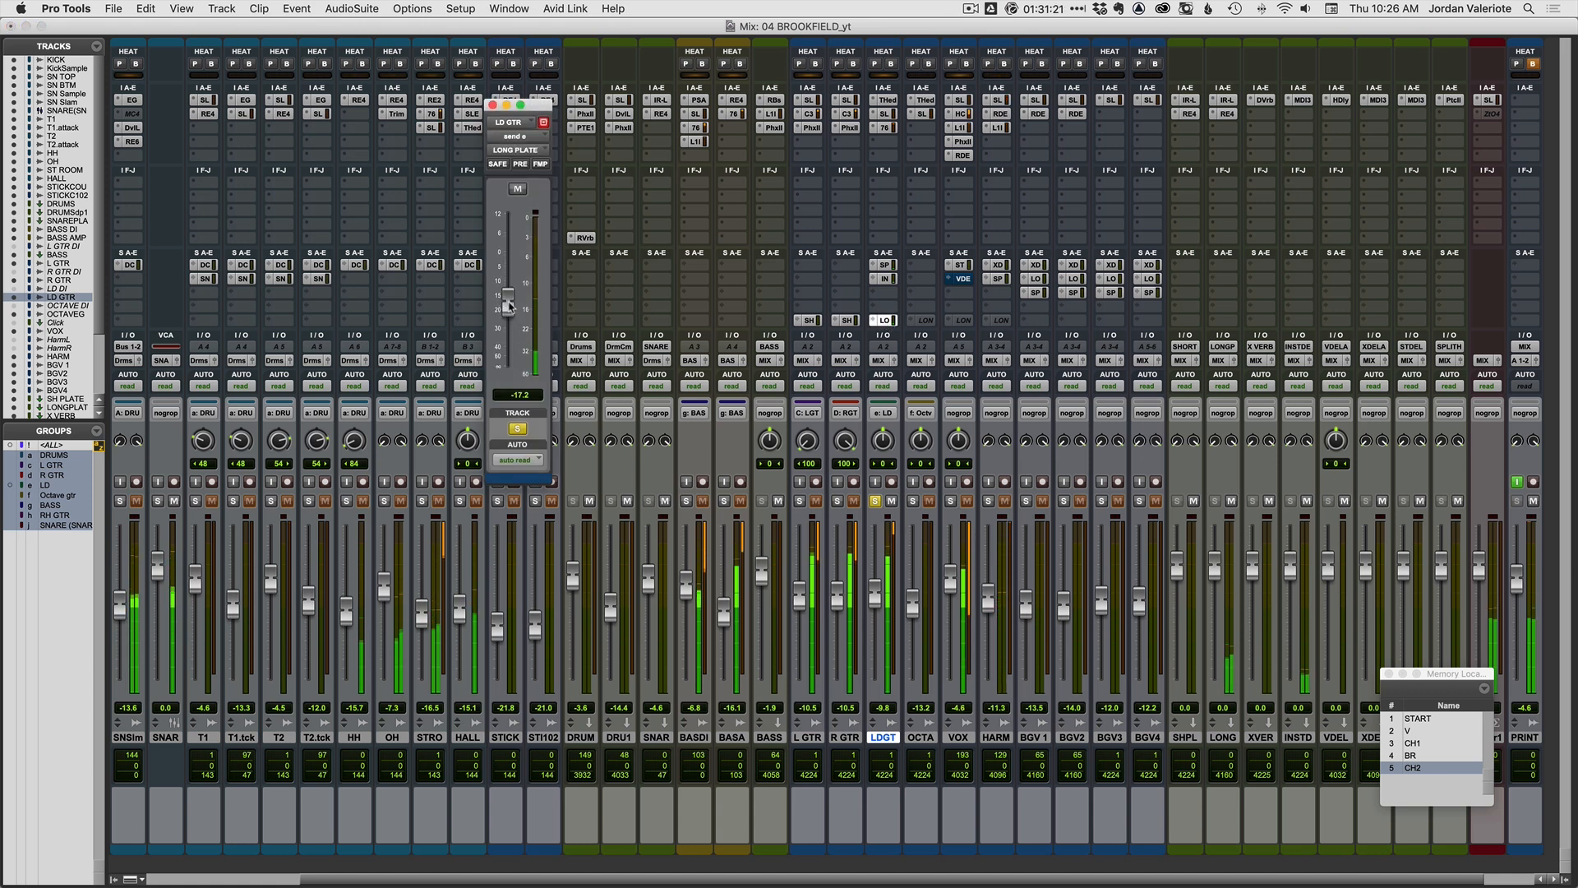
click(518, 191)
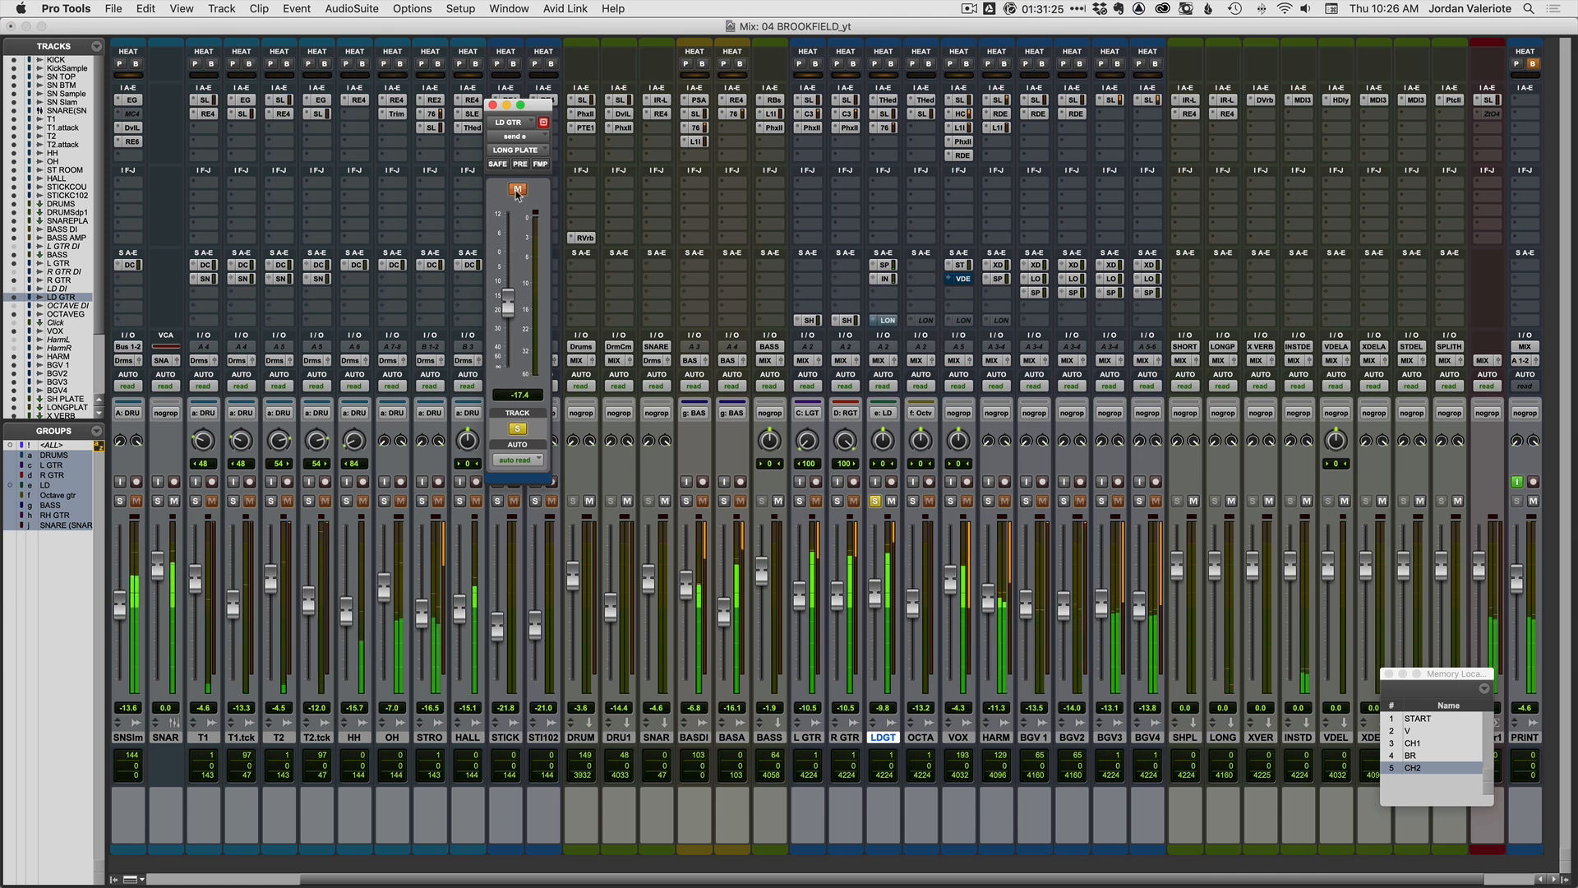
click(518, 191)
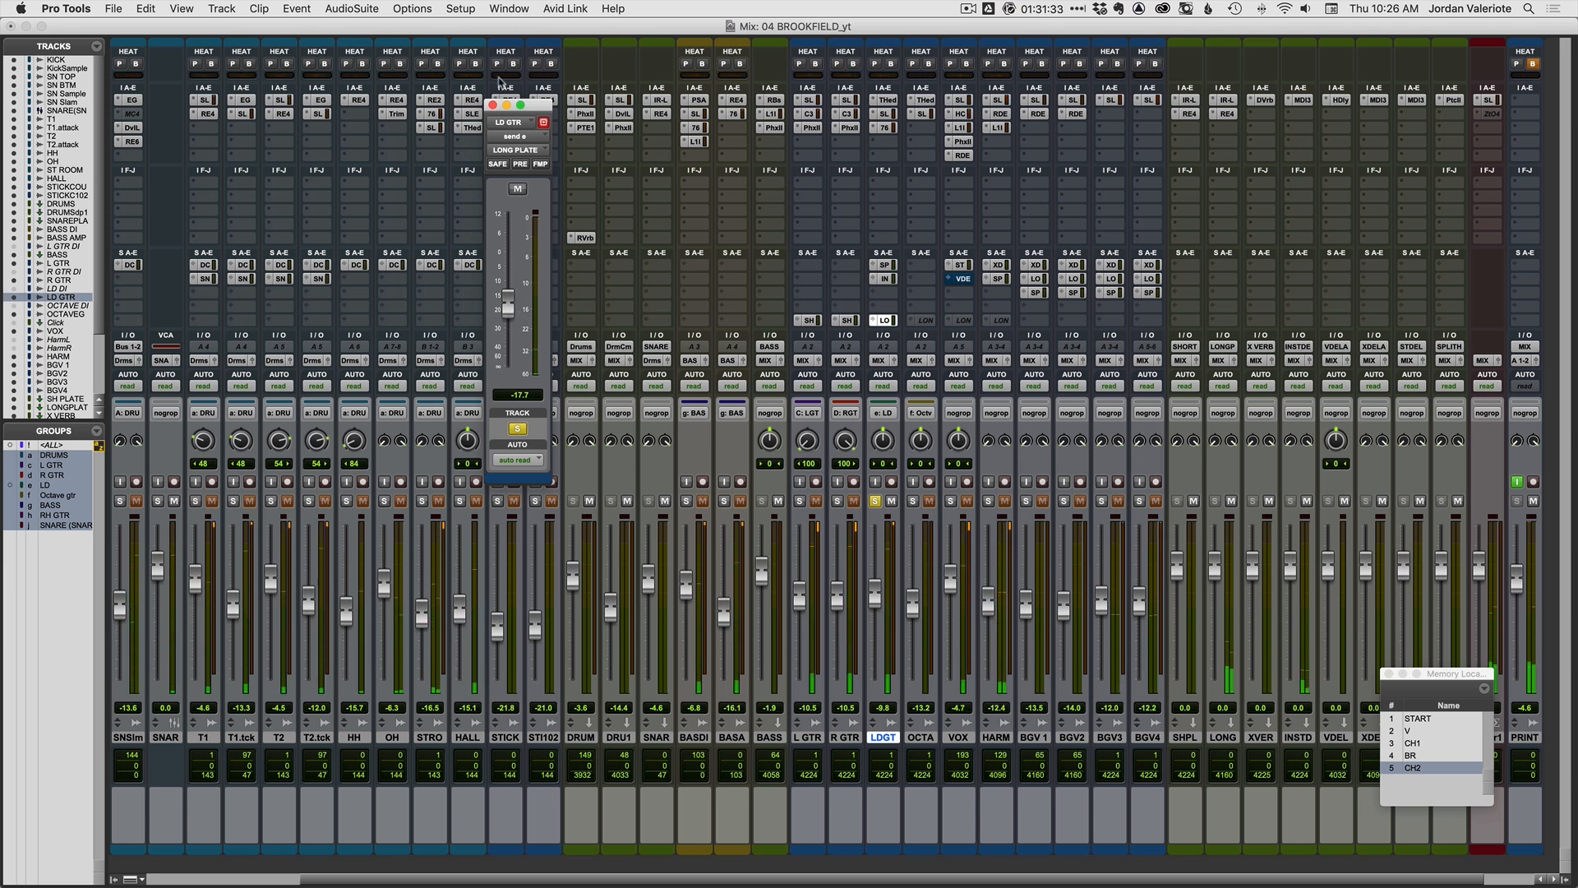
click(494, 106)
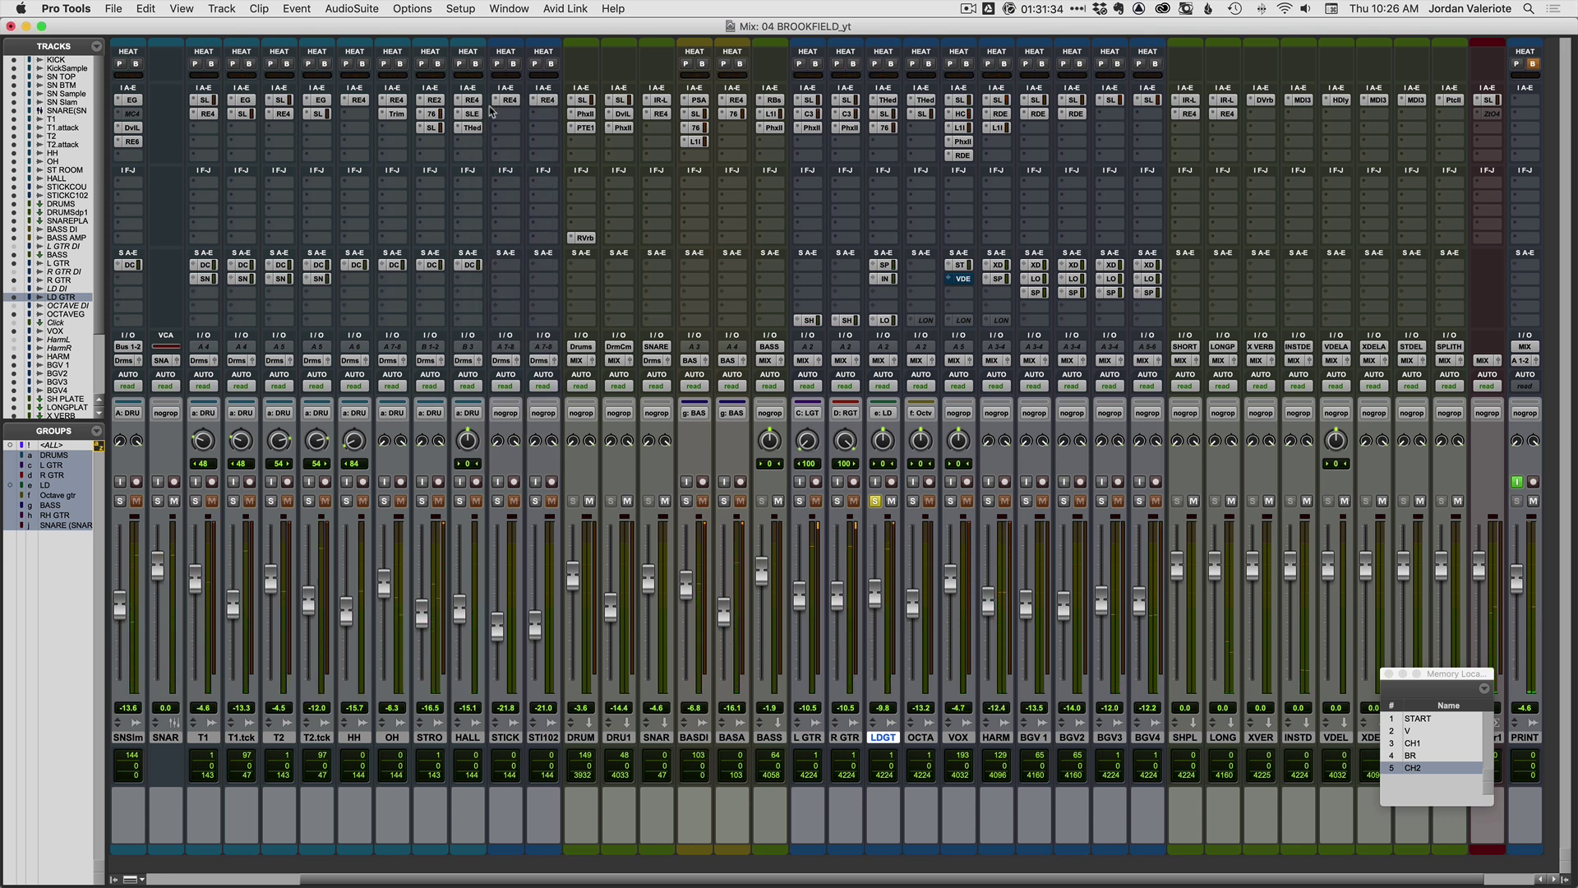
- With OCTAVE GTR soloed from bar 14, compare its long plate send muted/unmuted and lower it to about -17.0
click(925, 321)
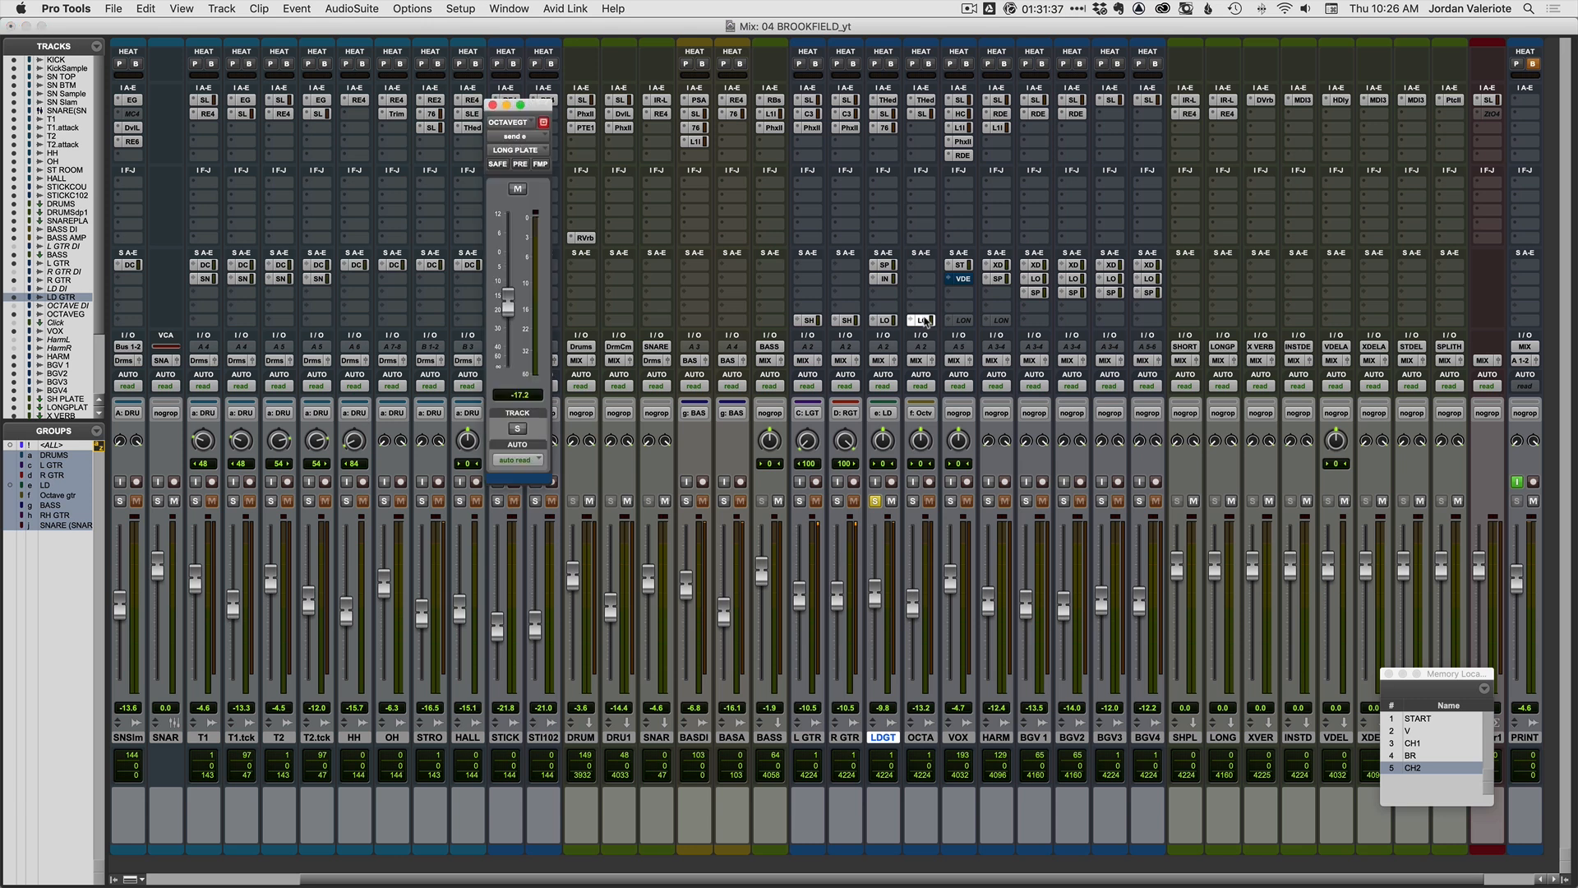
key(super+equal)
scroll(587, 507, up, 1)
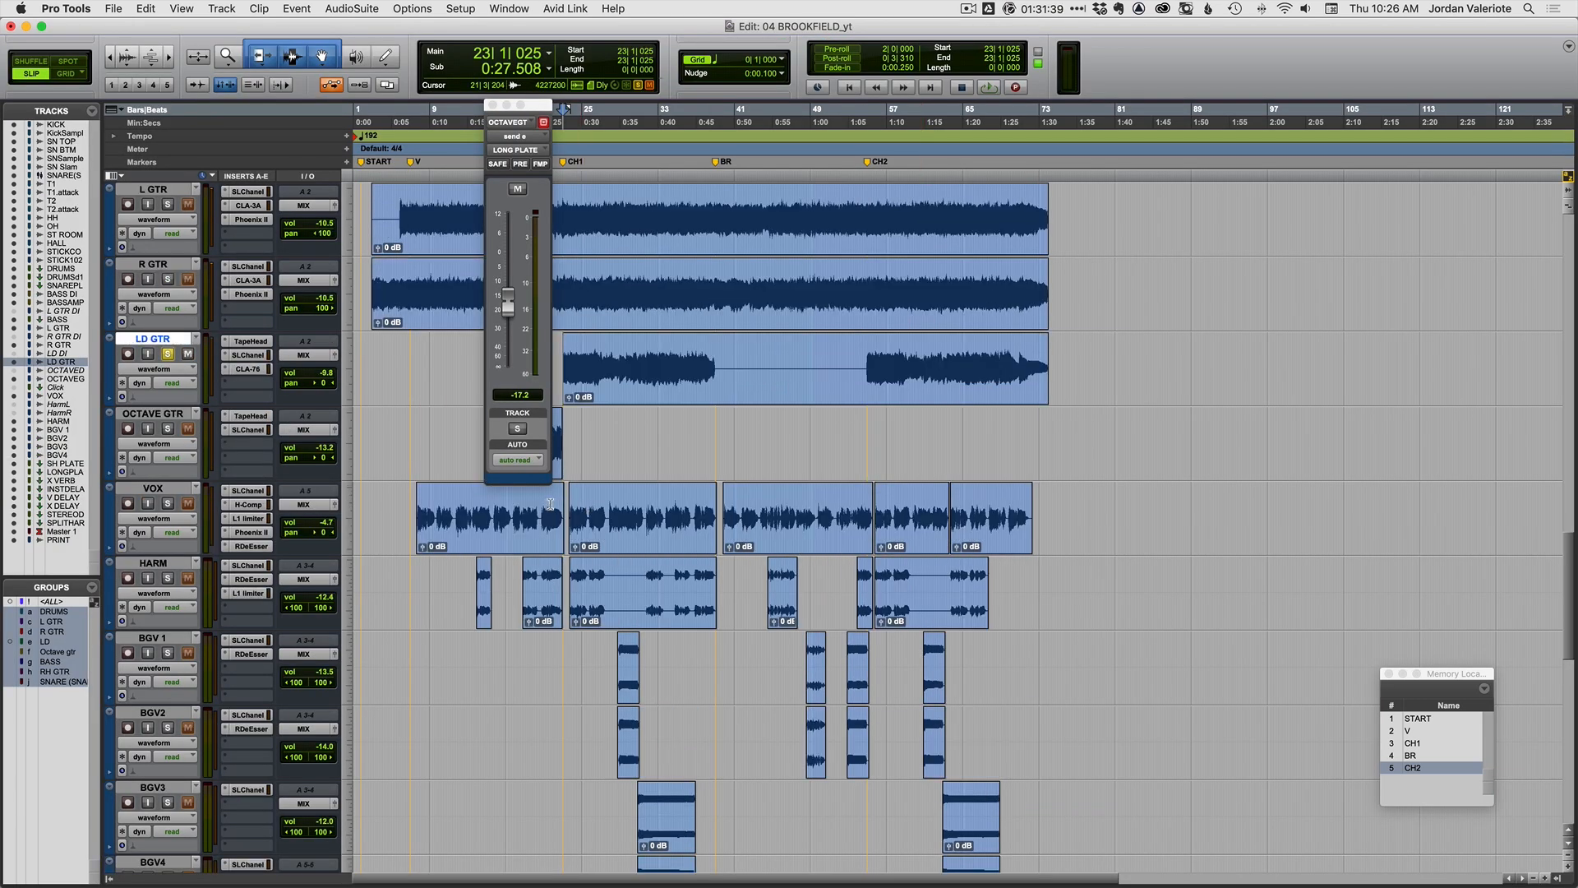
scroll(550, 504, up, 1)
click(491, 511)
key(space)
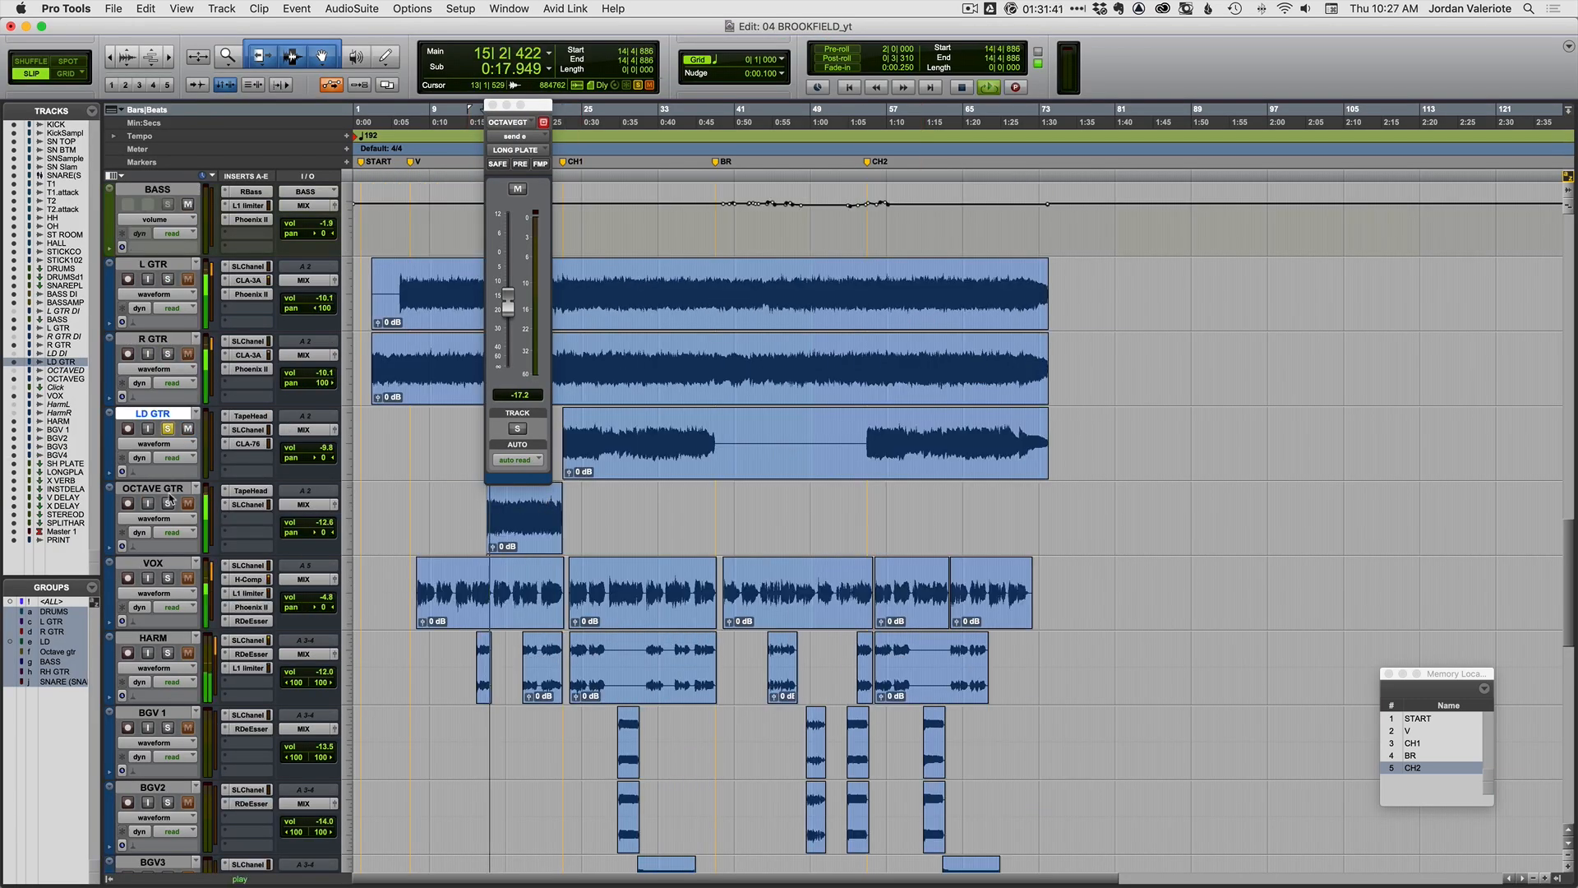
click(169, 503)
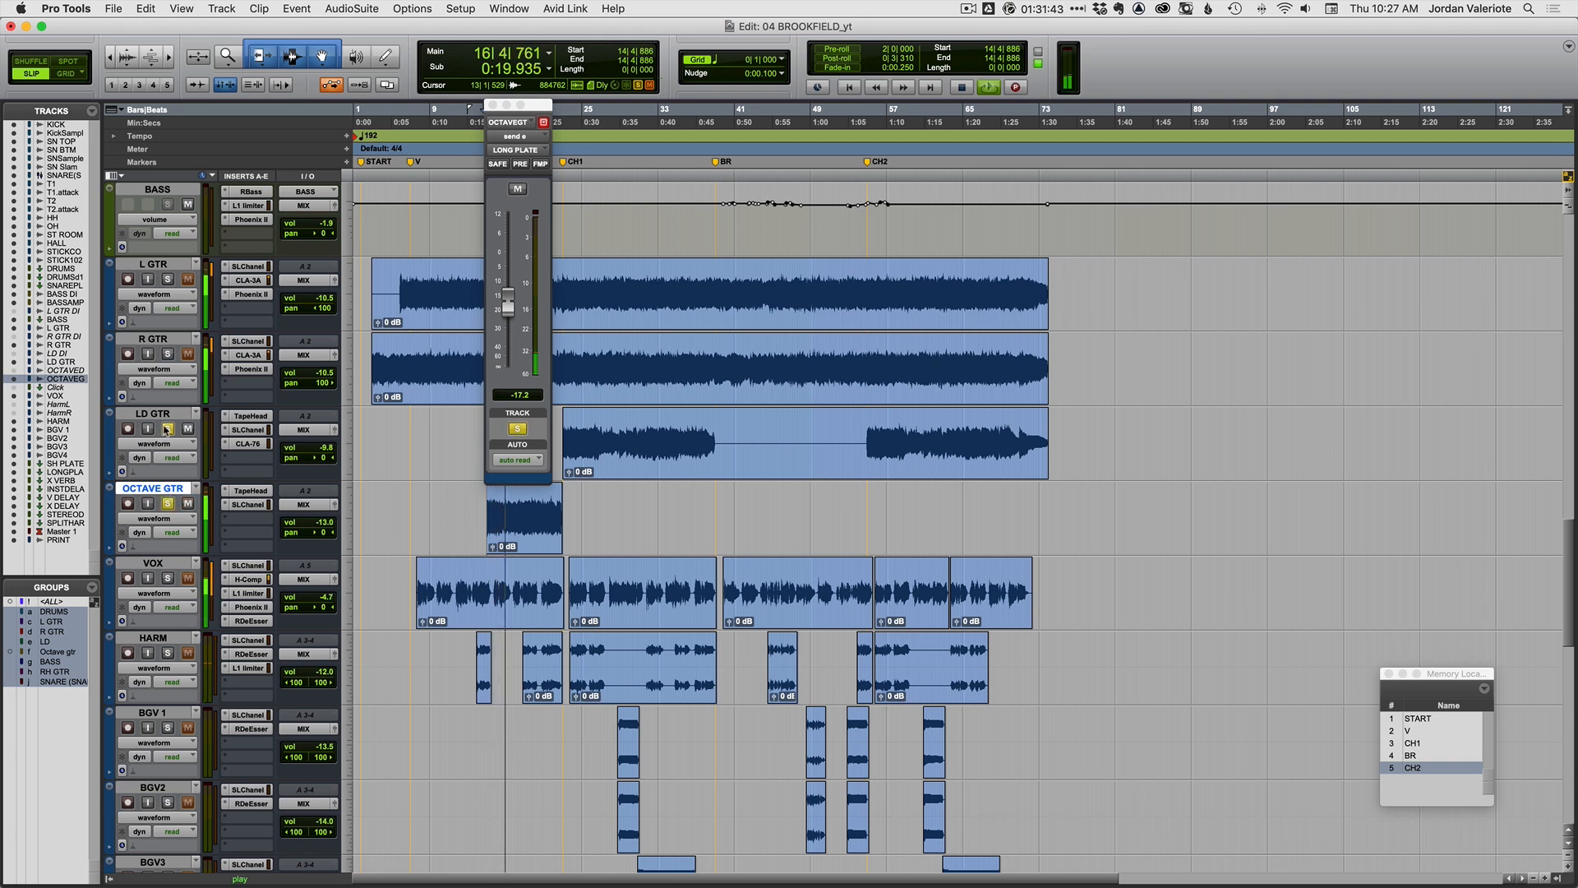
click(517, 189)
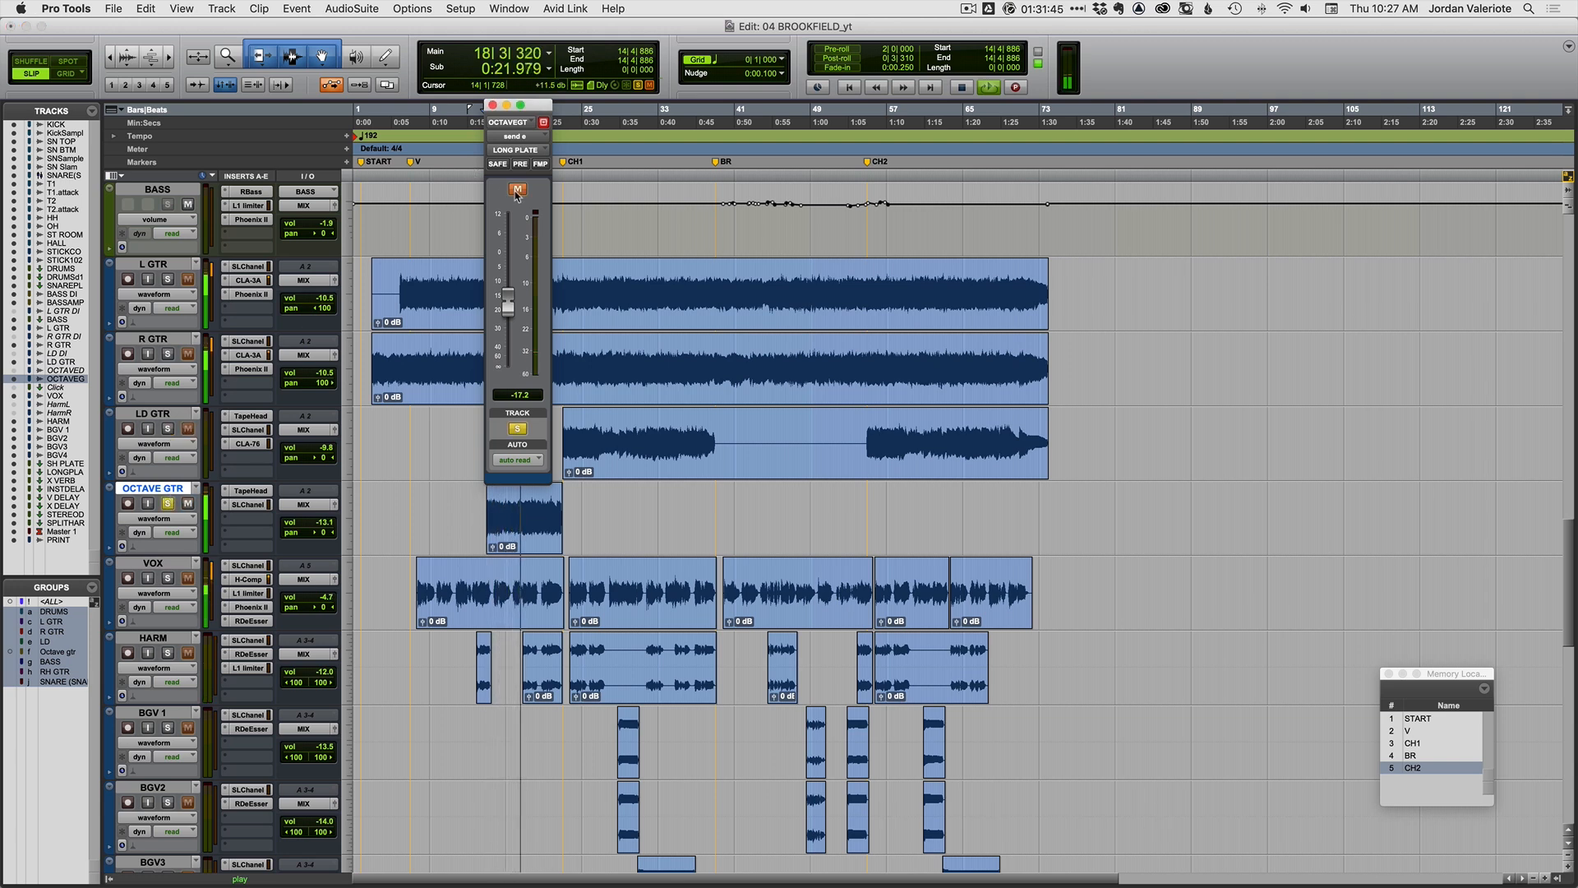
click(517, 190)
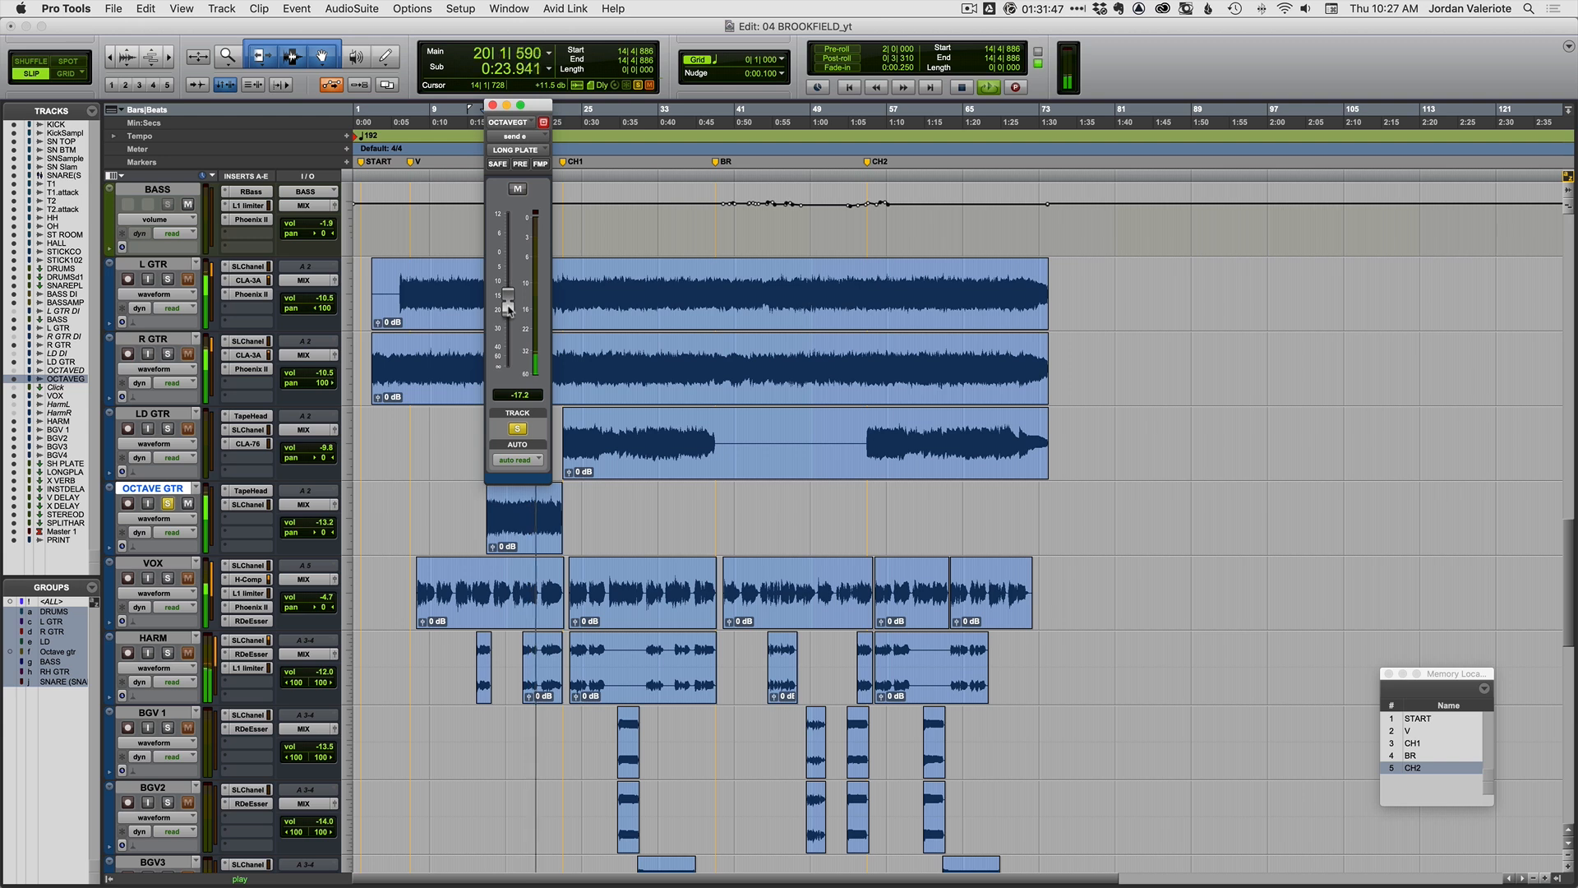
drag(507, 305, 506, 309)
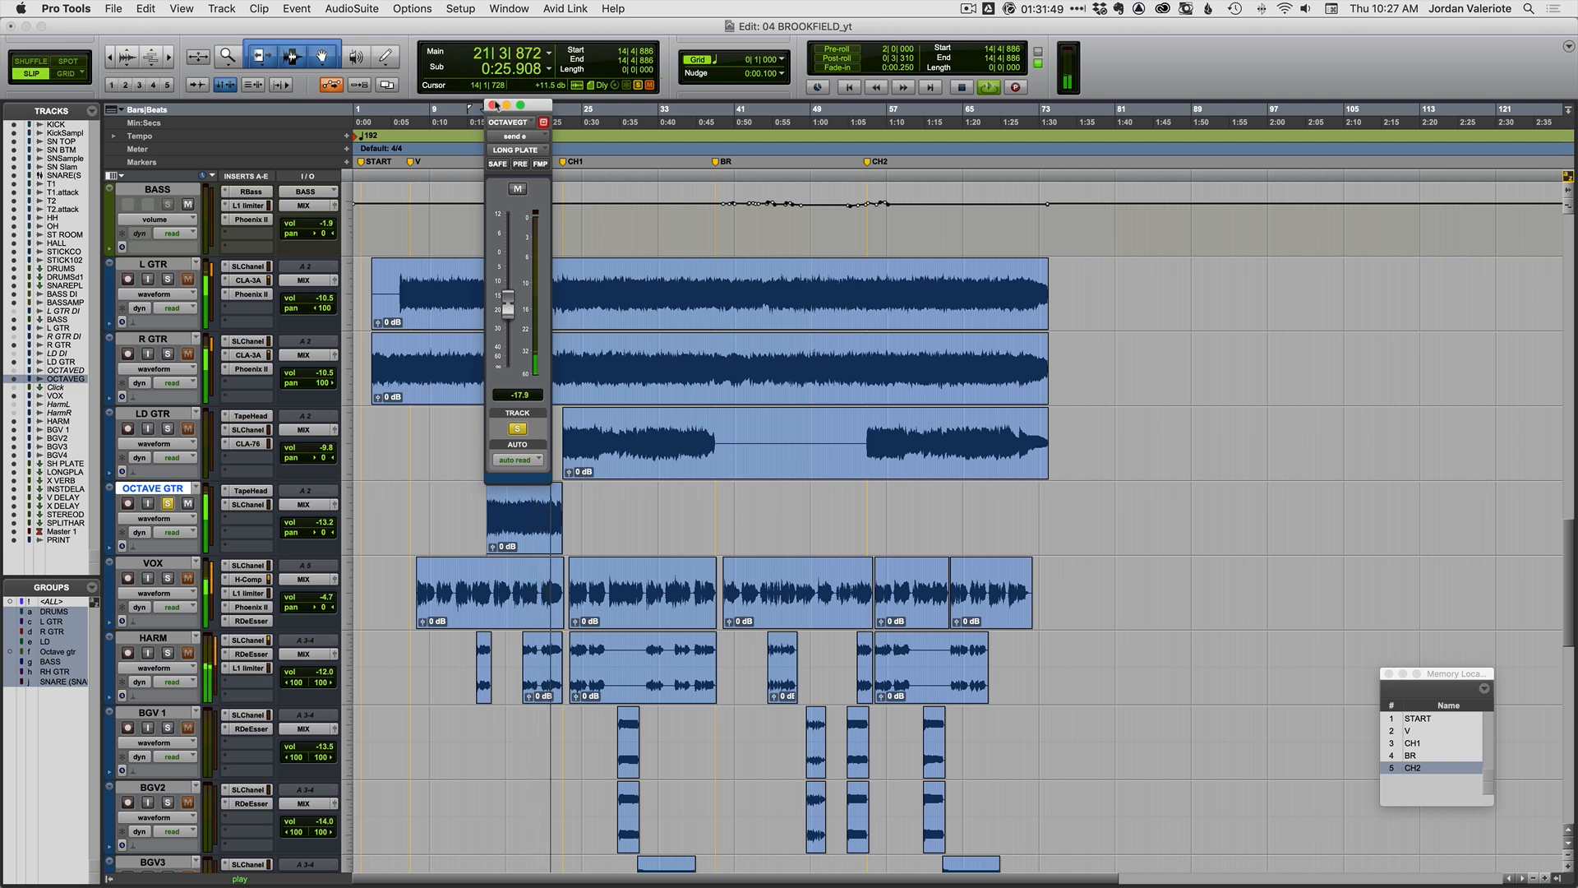
key(super+equal)
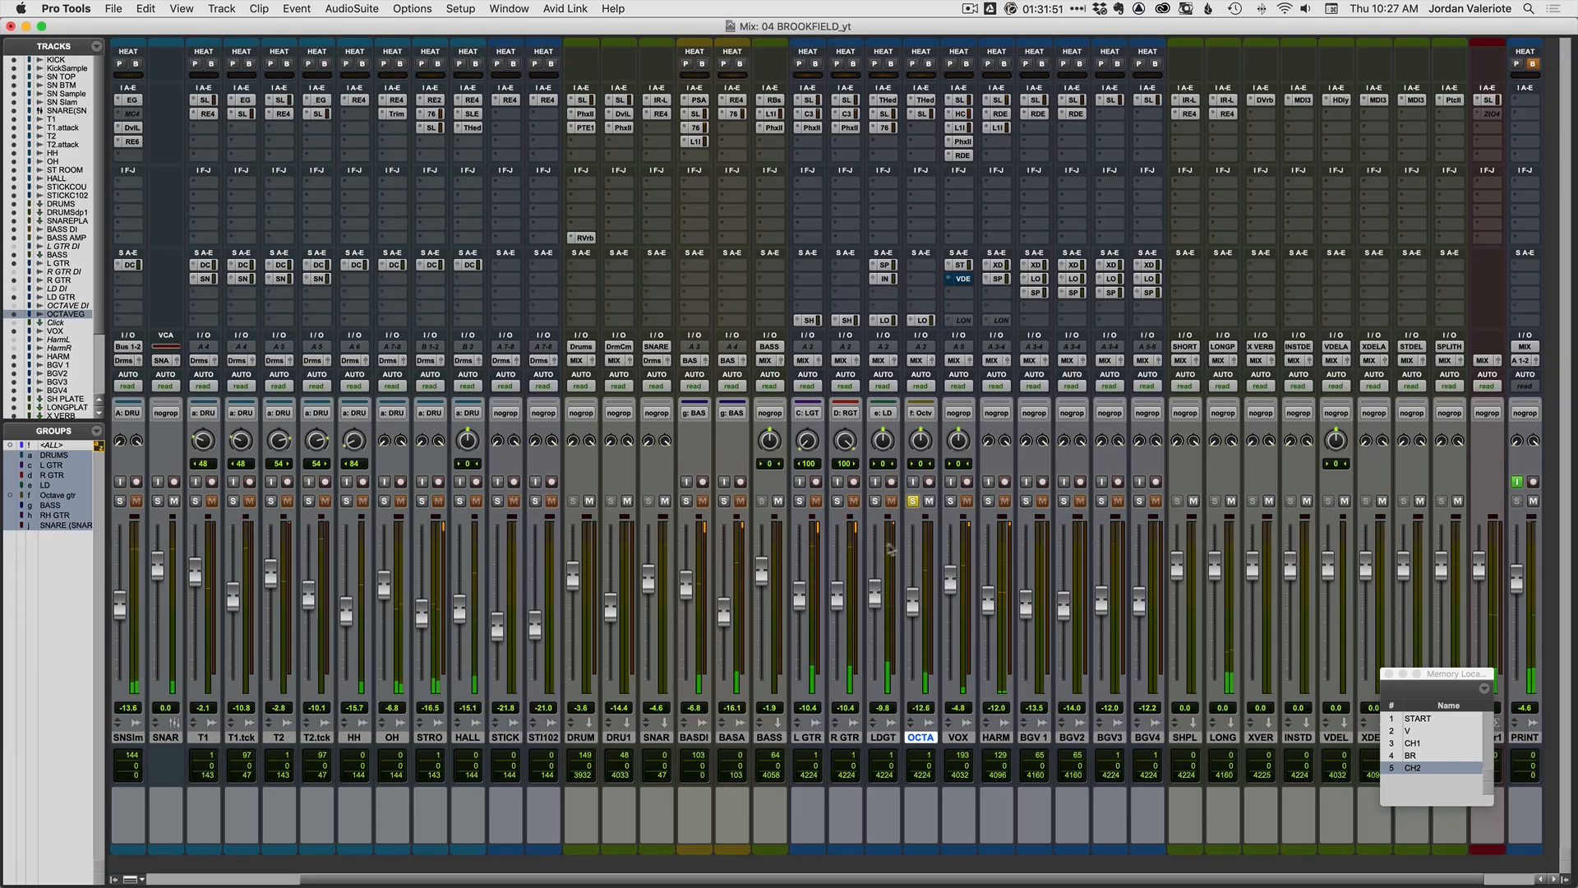
- Solo VOX instead of OCTA and bring up the vocal's long plate send at -21.4
click(914, 502)
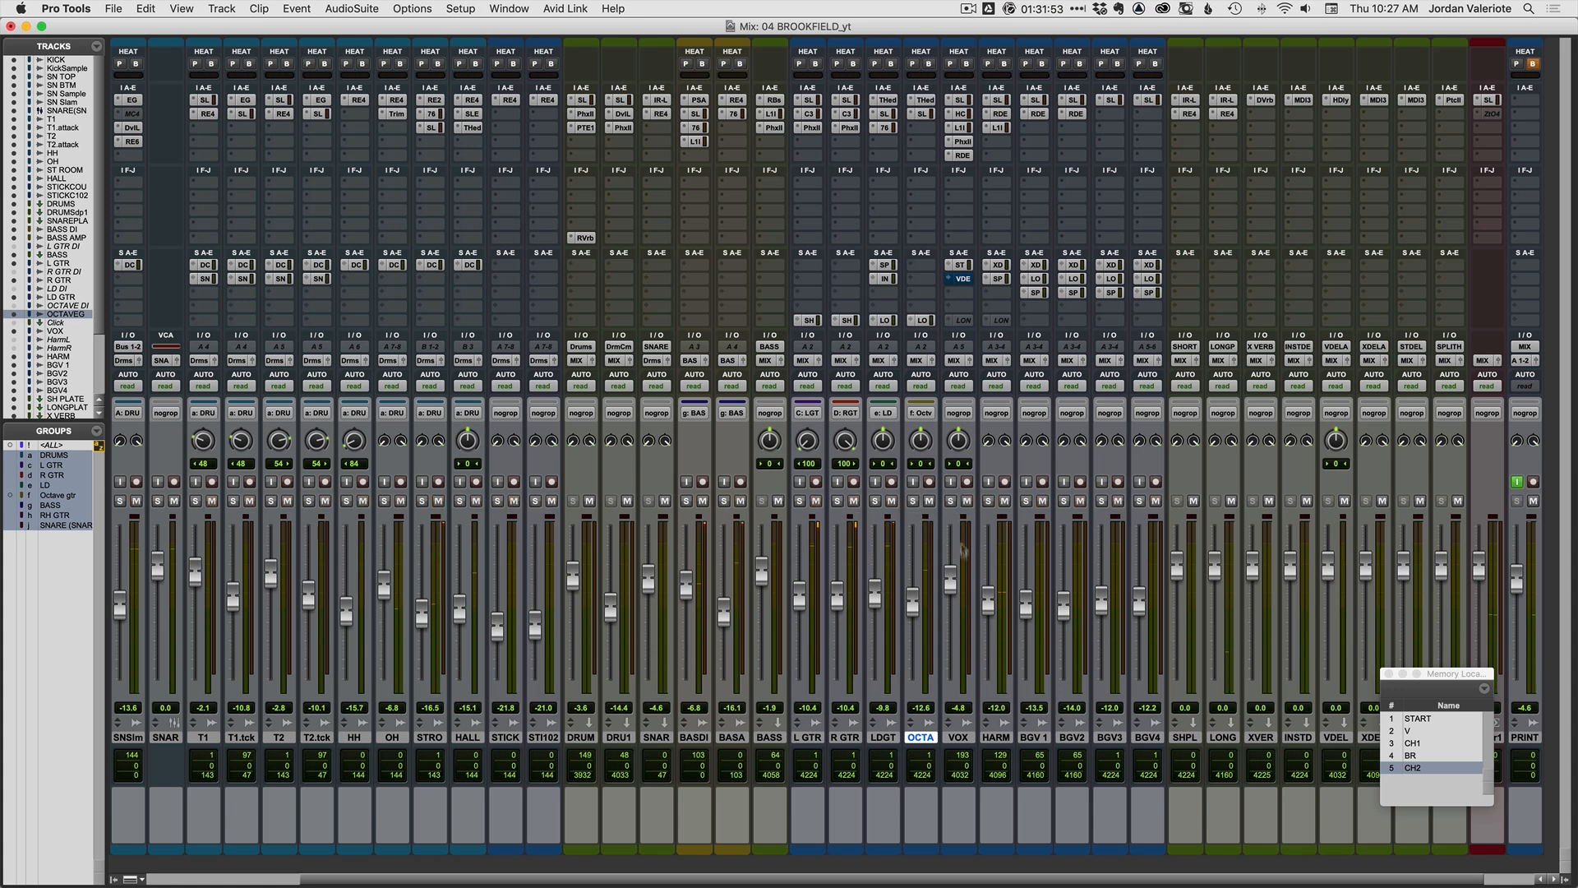
click(951, 500)
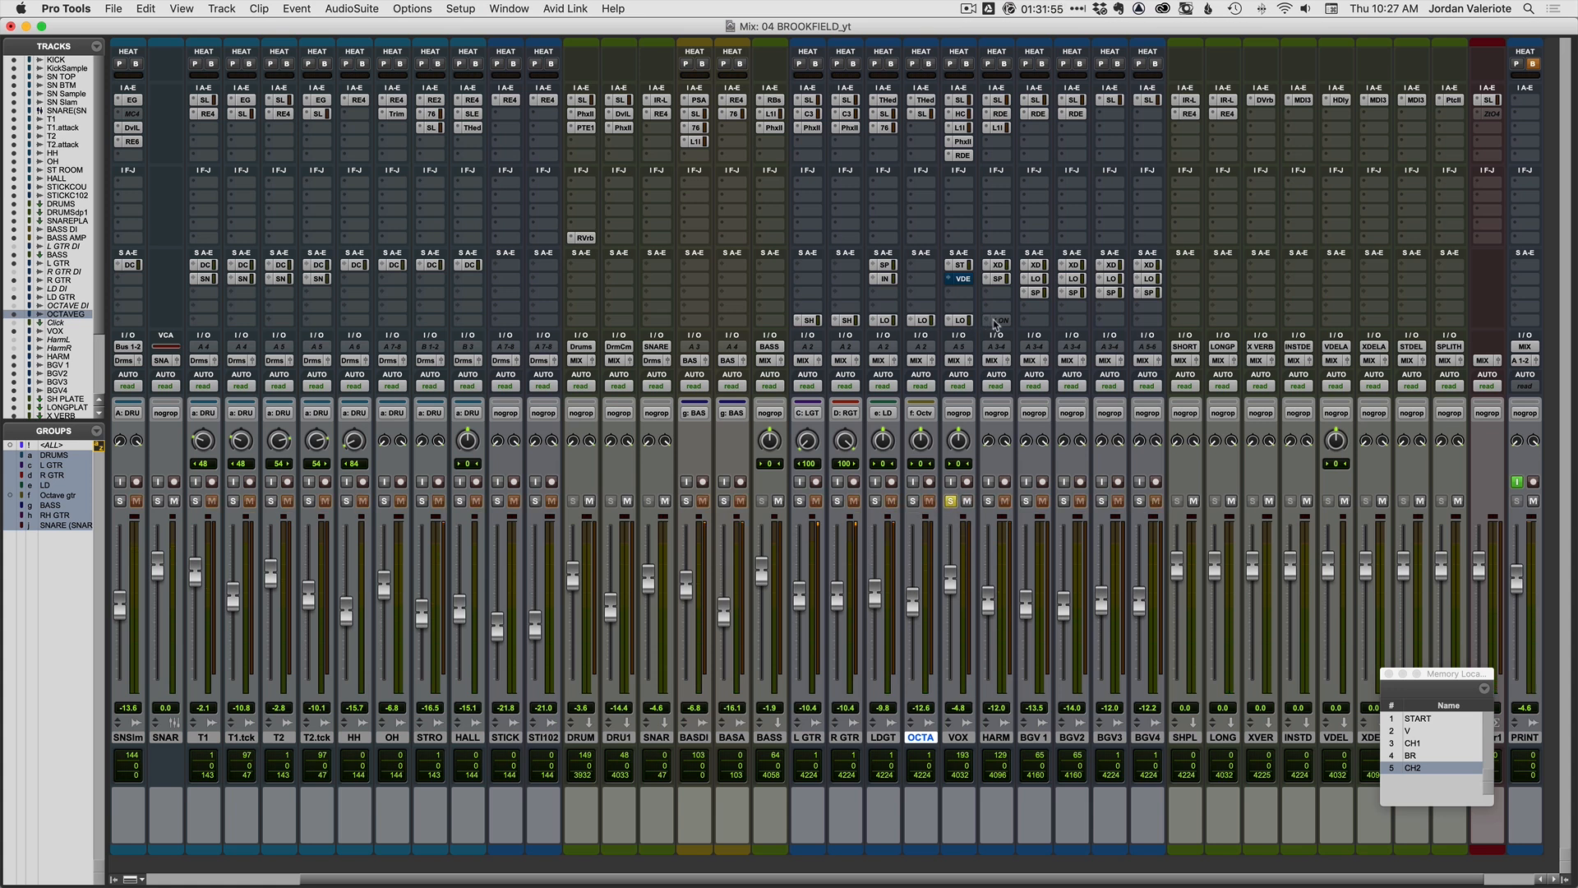
click(1425, 771)
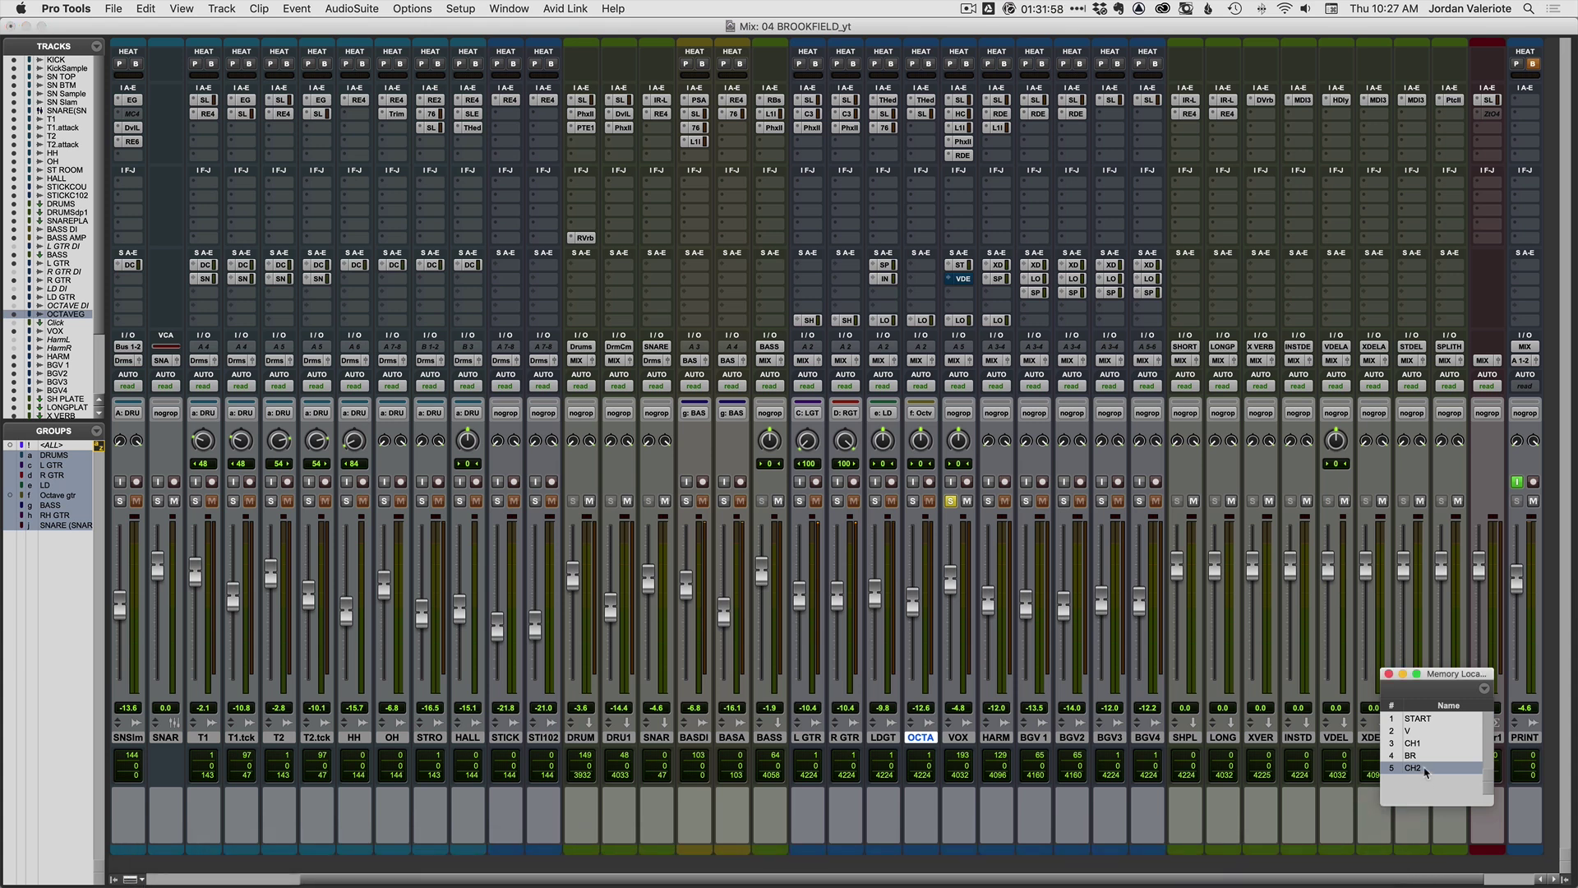
click(961, 321)
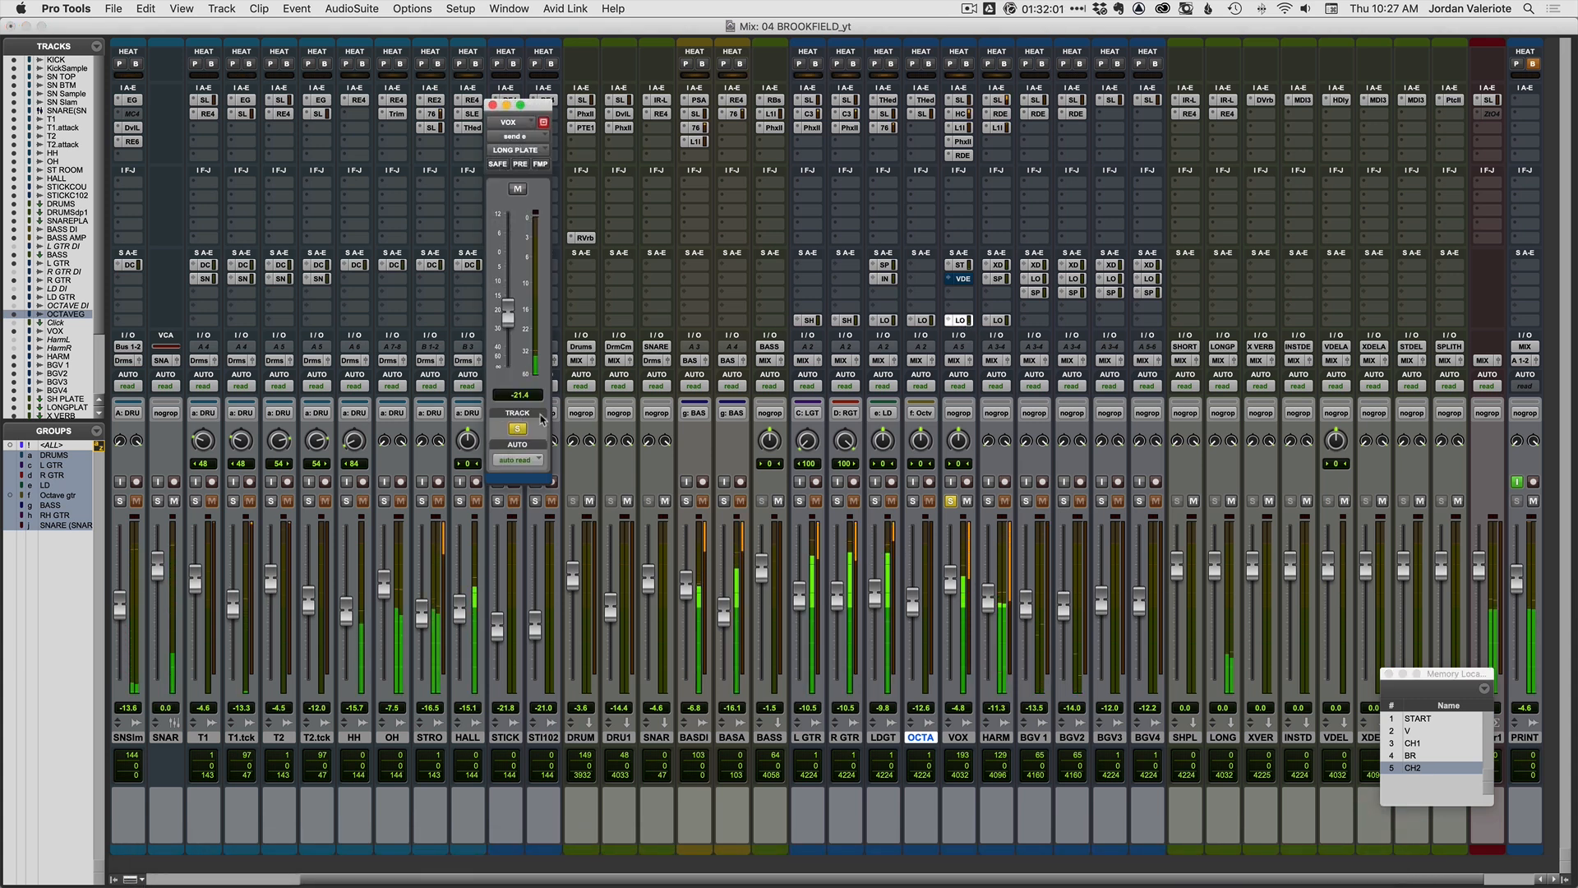
- Lower the vocal's long plate send slightly, unsolo VOX, and jump to CH1 for full-mix playback
drag(506, 313, 512, 376)
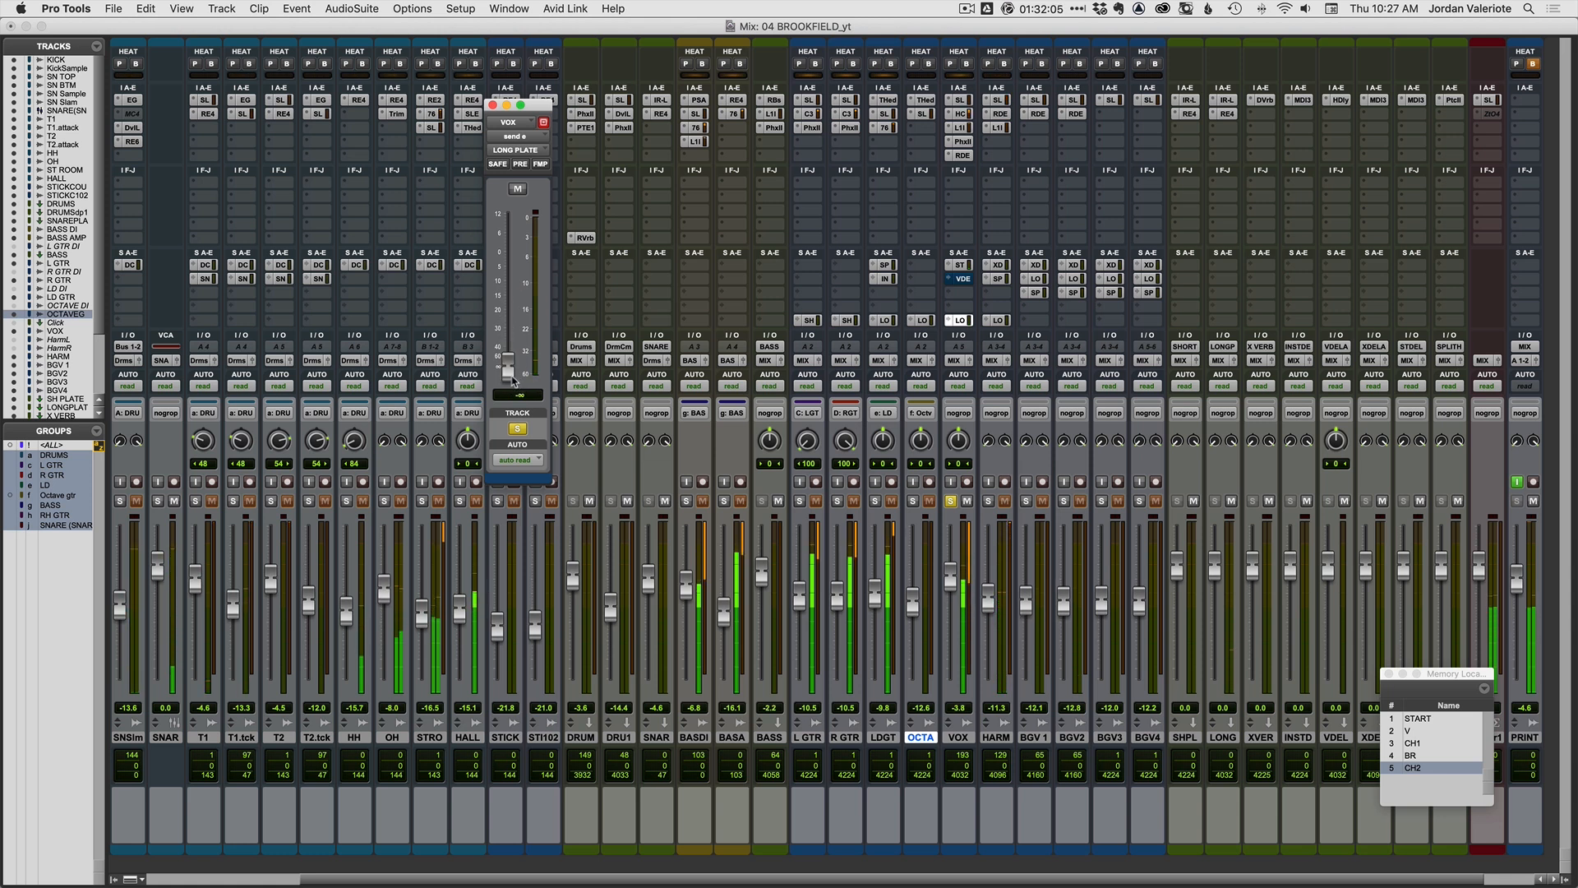
drag(512, 377, 511, 329)
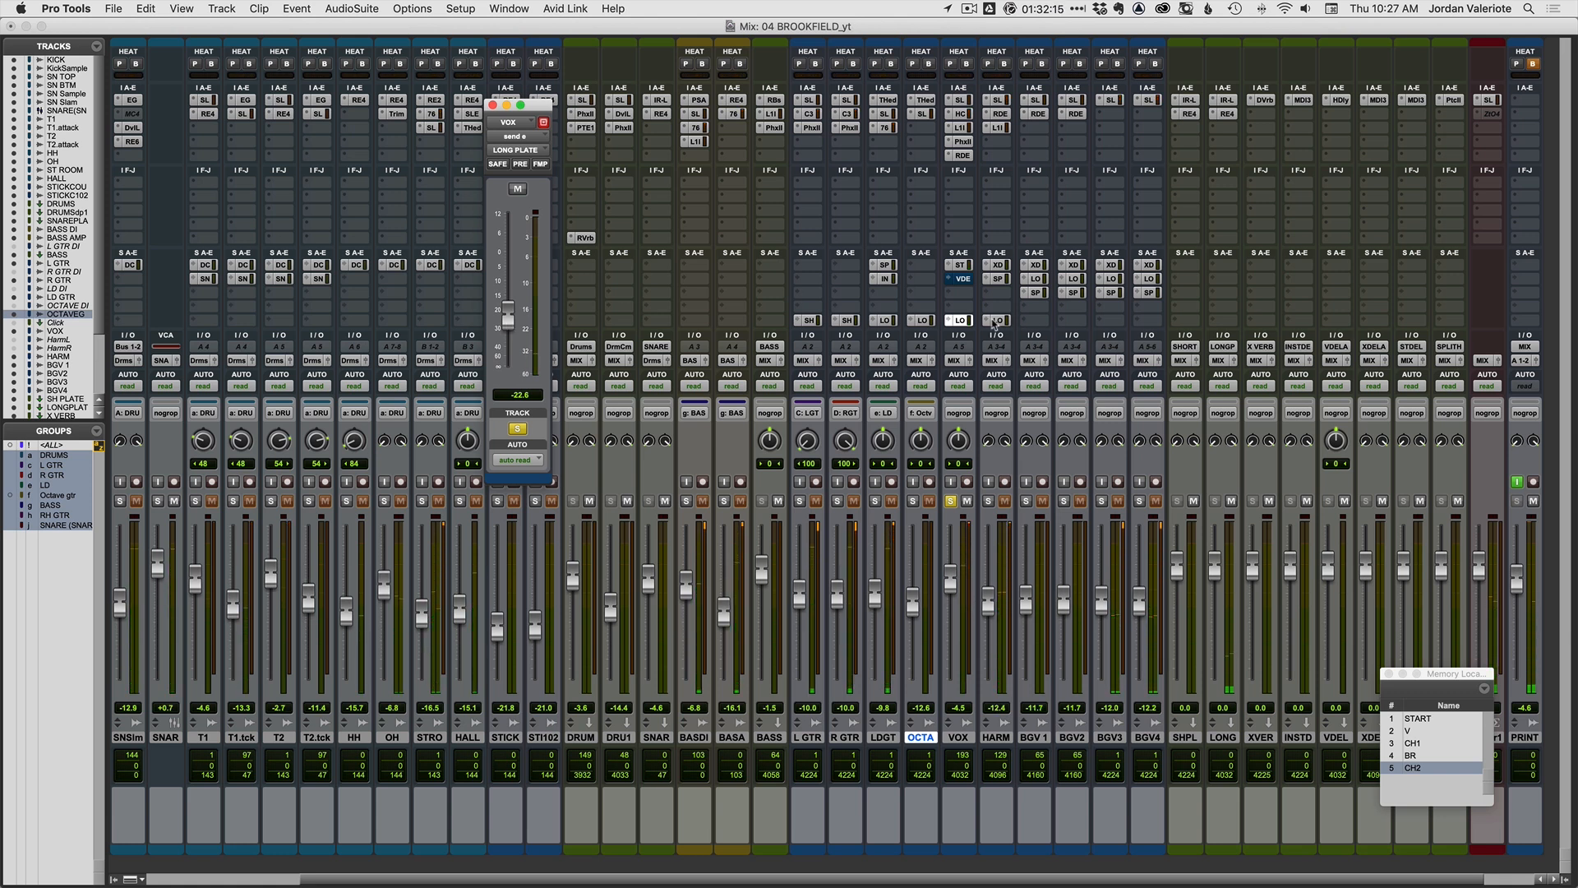
click(959, 320)
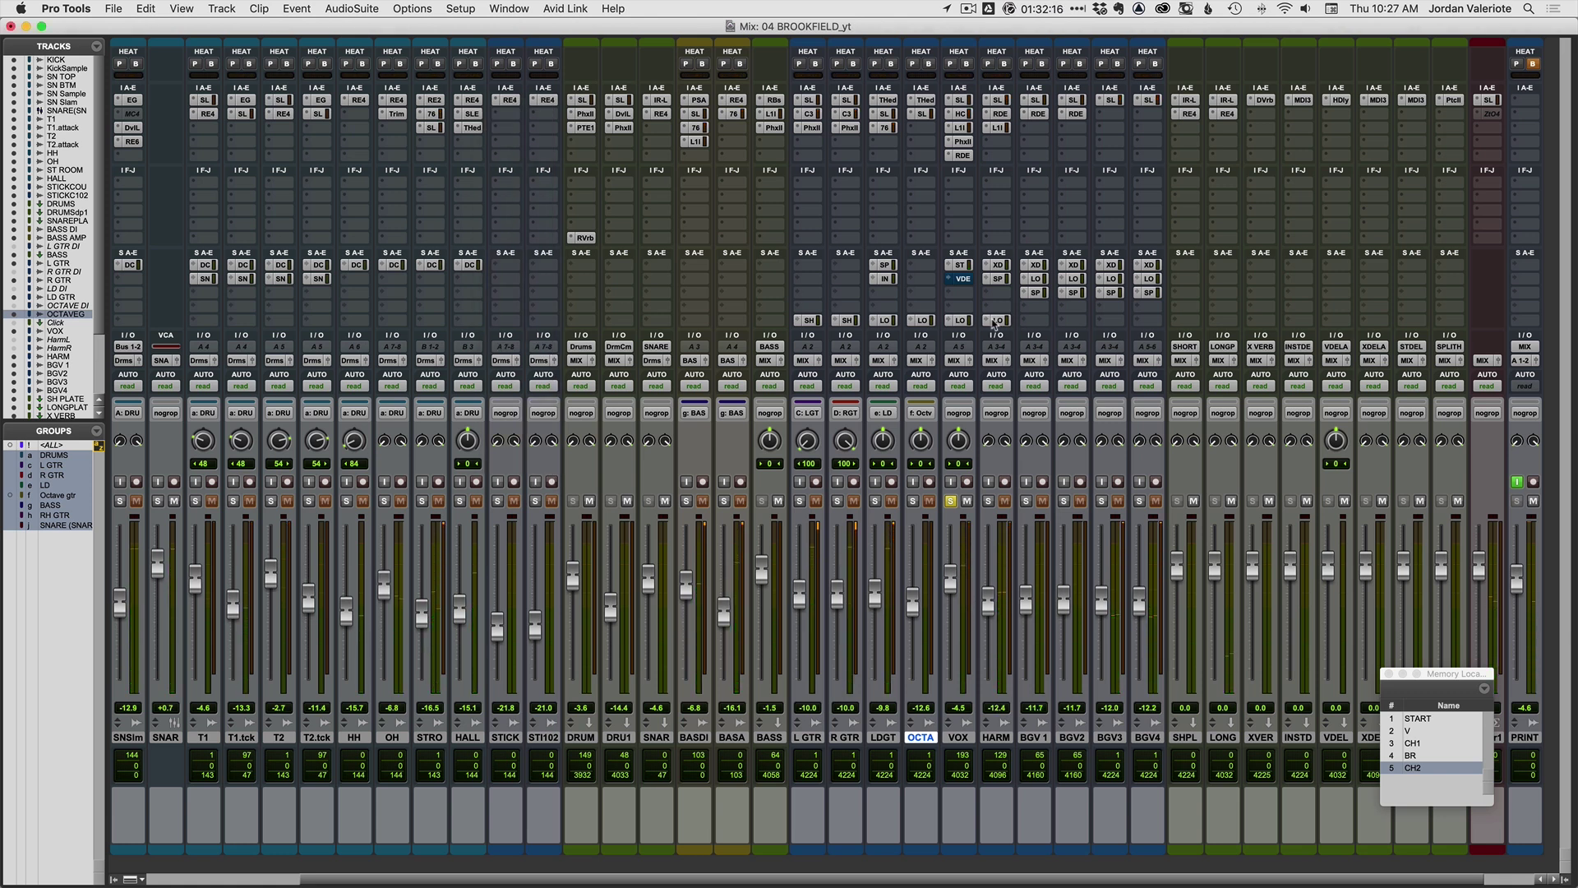
click(951, 502)
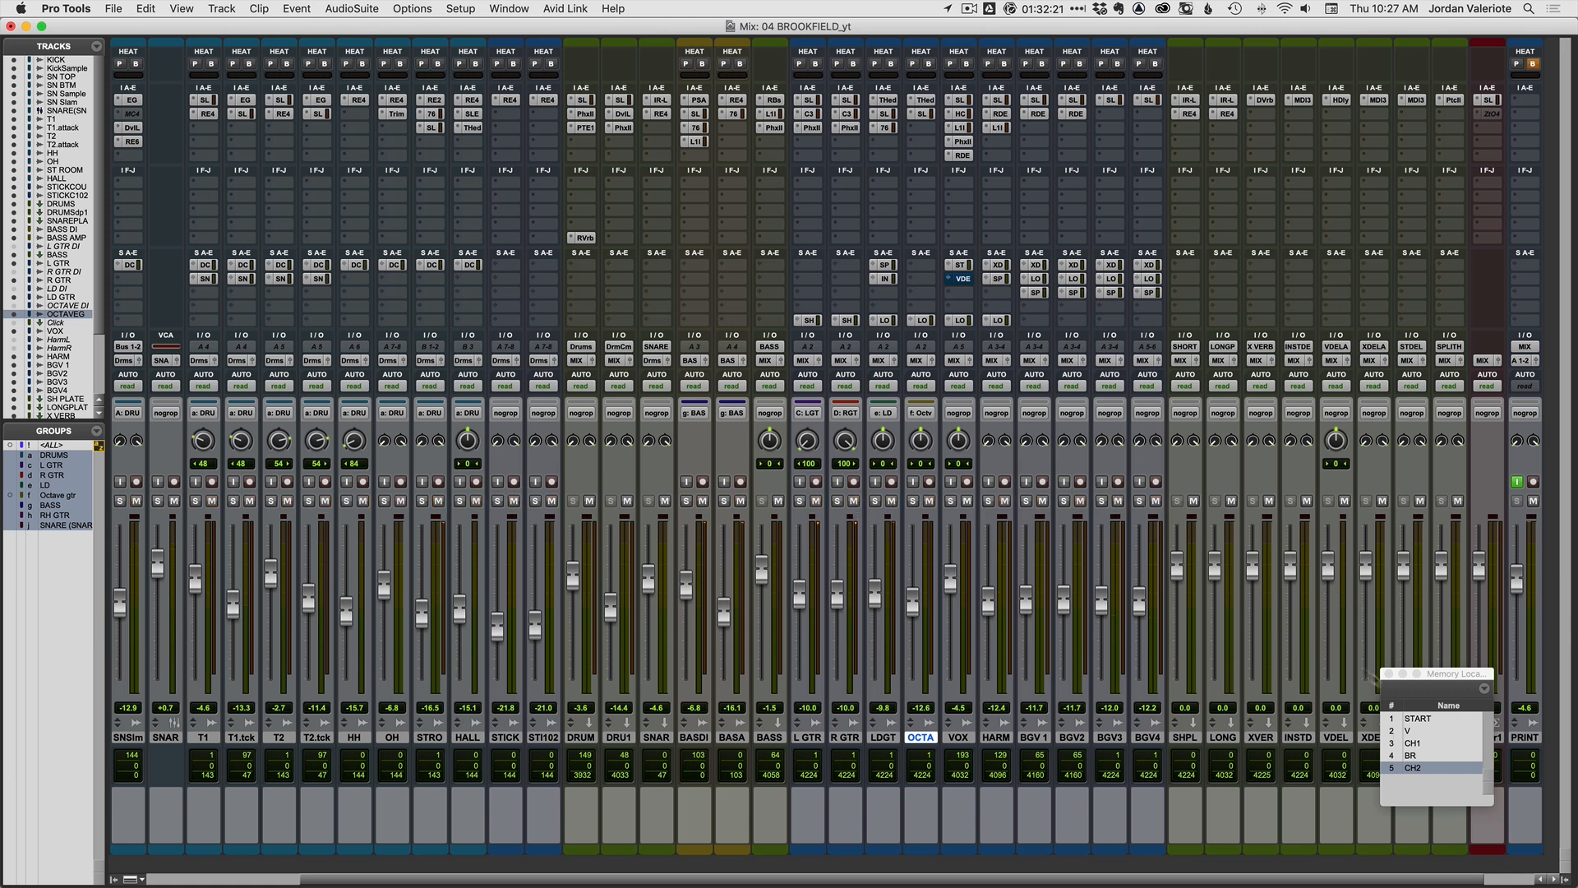
click(1420, 745)
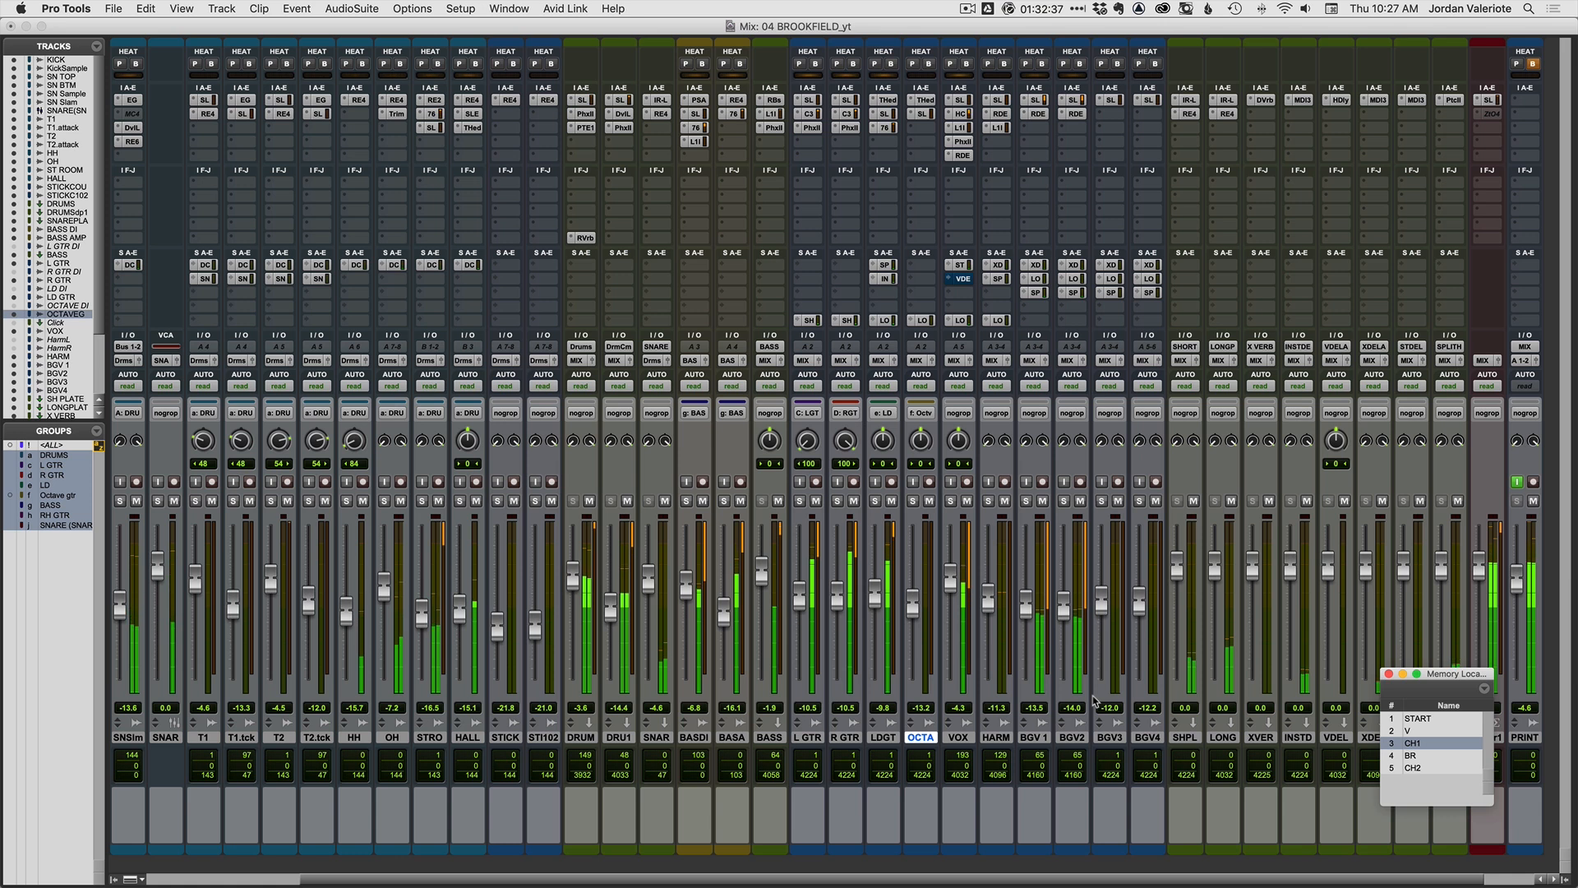
- Check the LD GTR long plate send level, then switch off input monitoring on the PRINT track
click(883, 320)
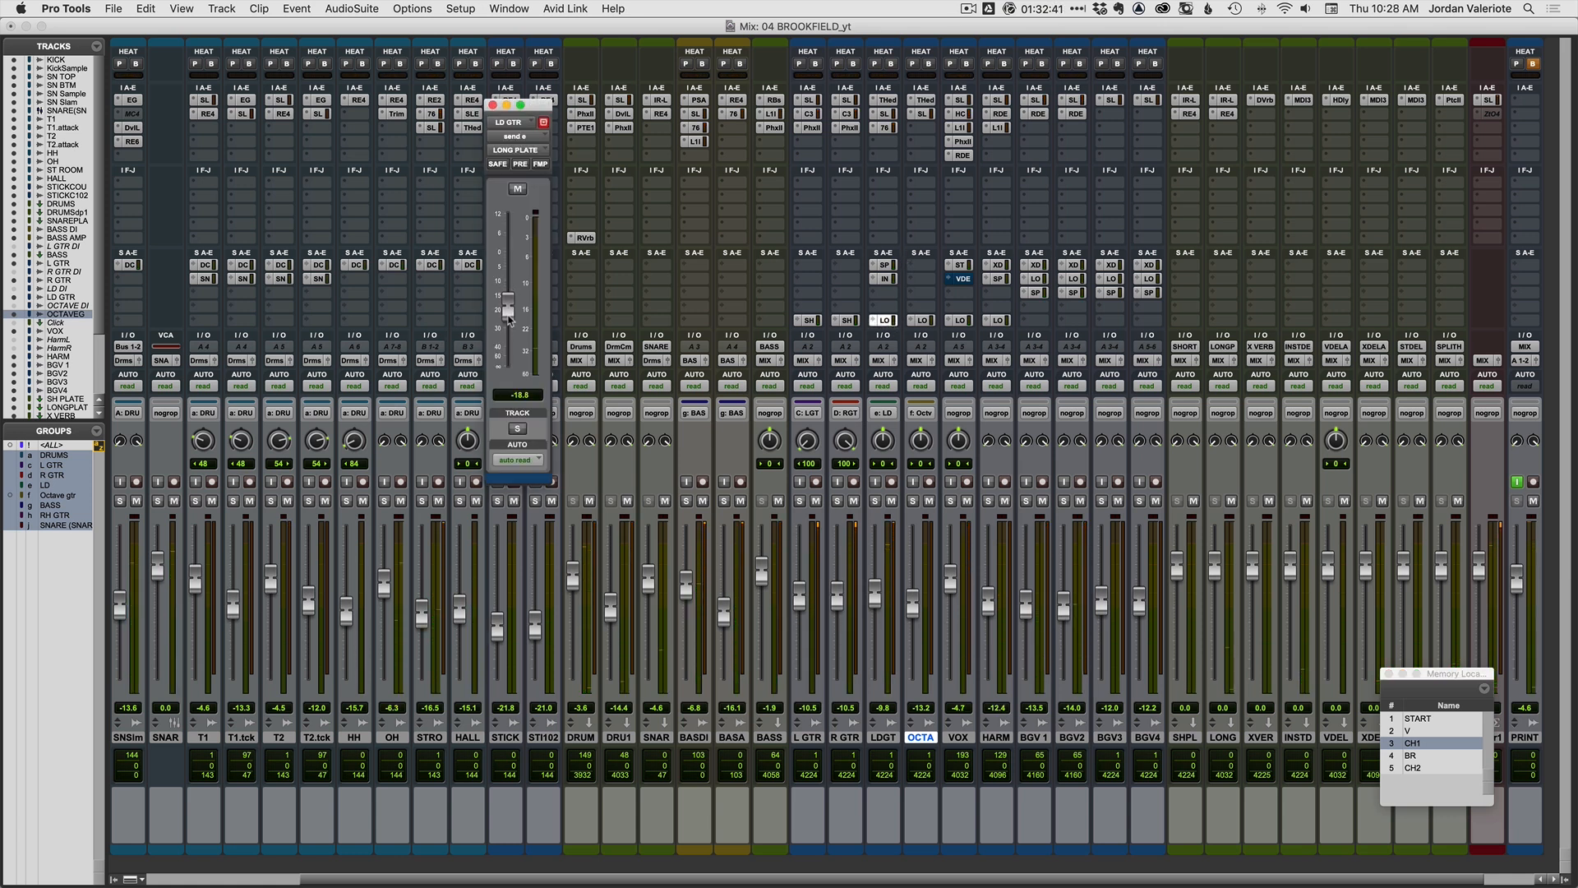
click(491, 106)
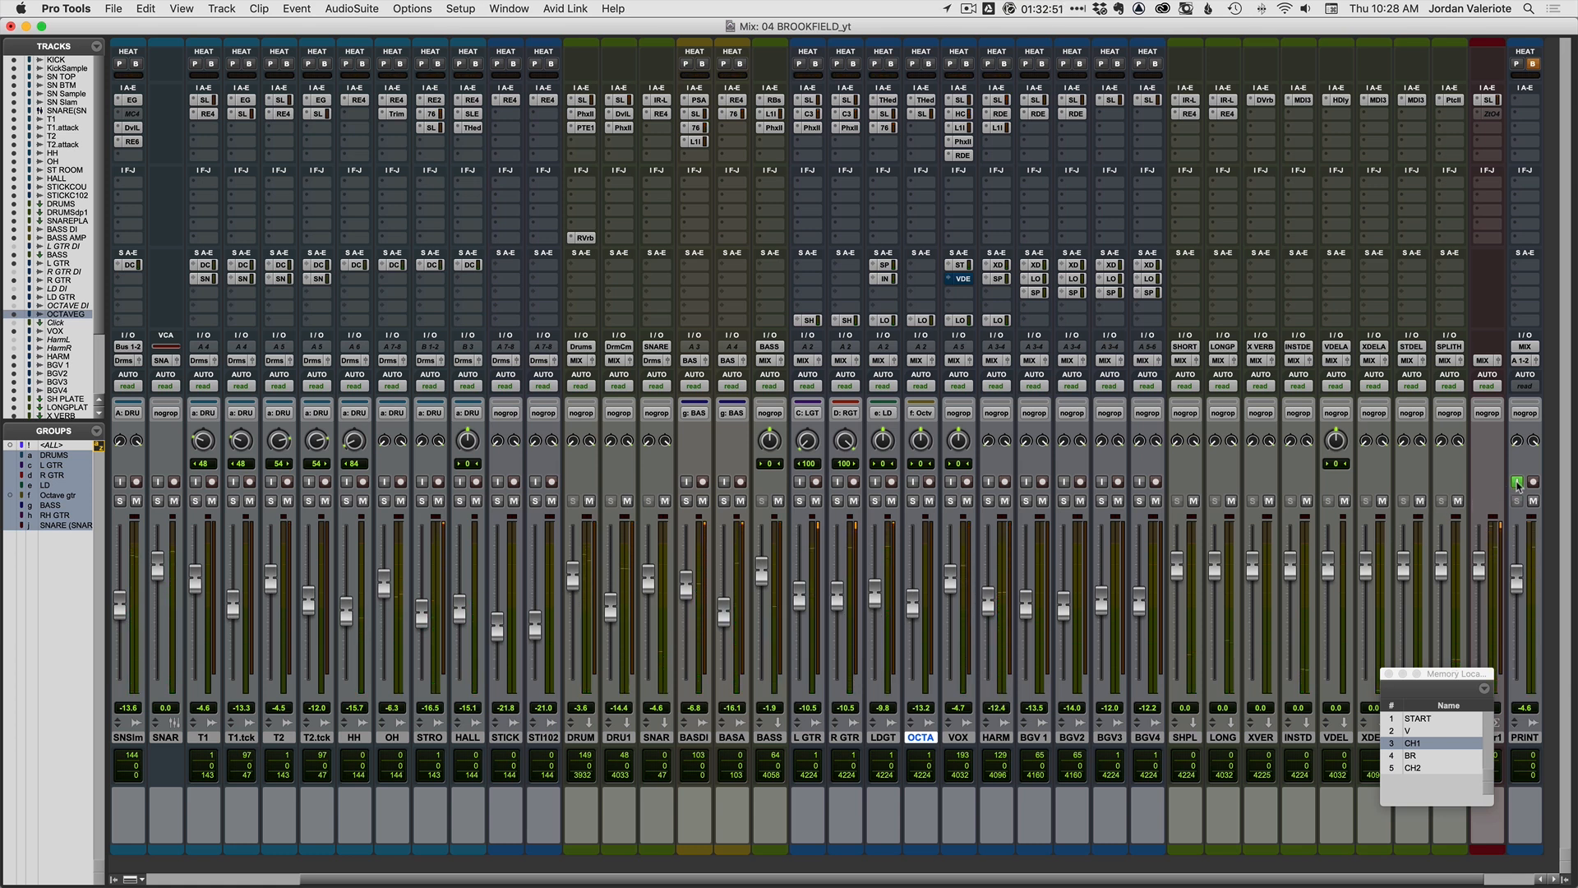
click(1517, 481)
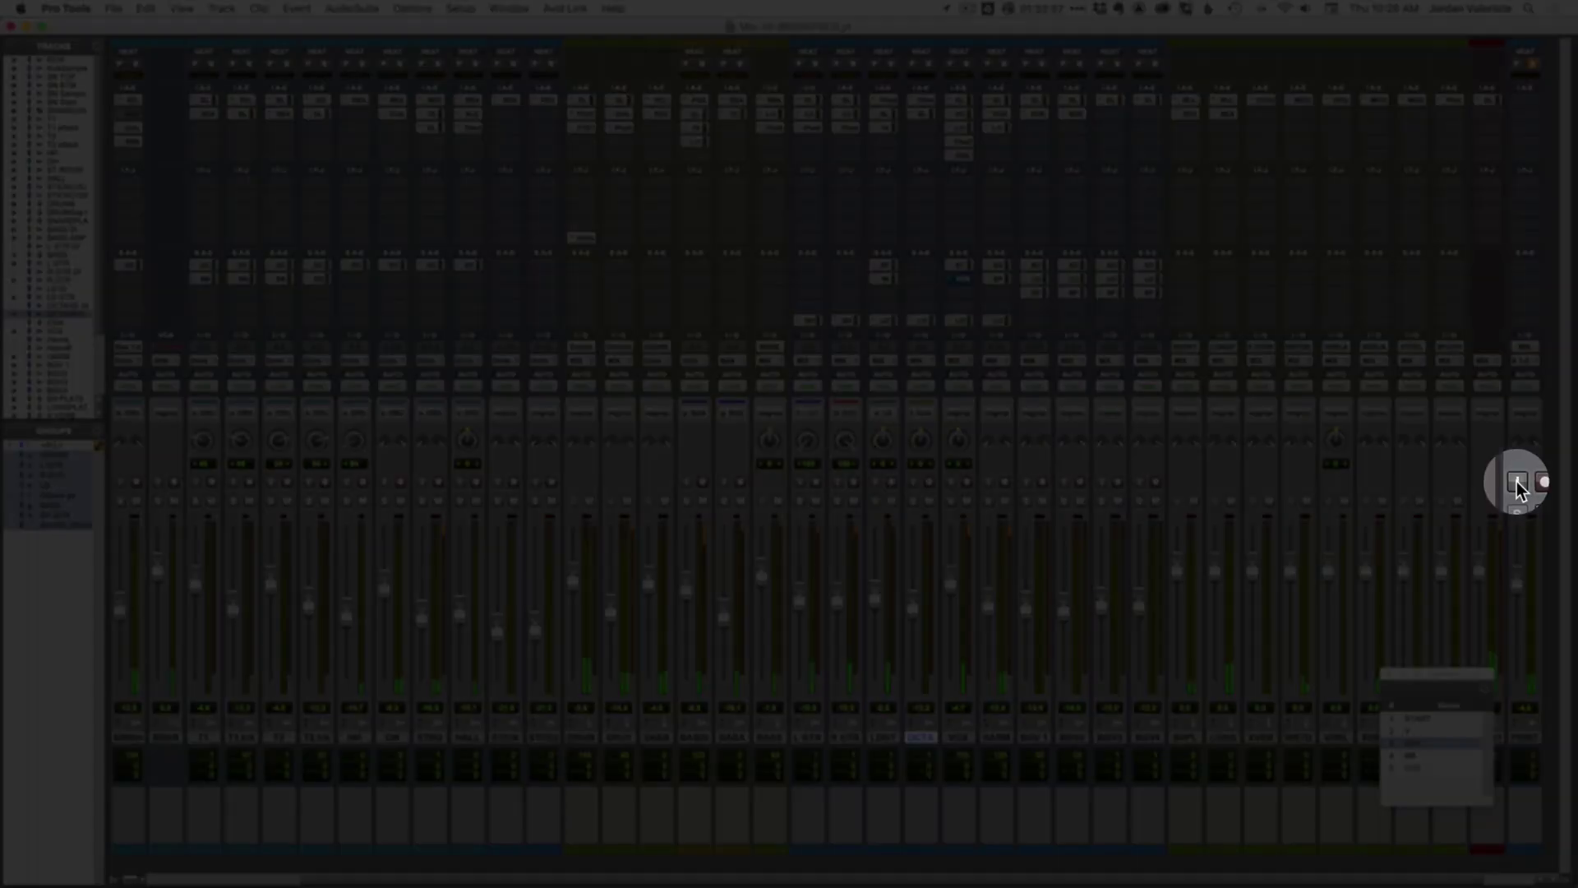
click(1517, 483)
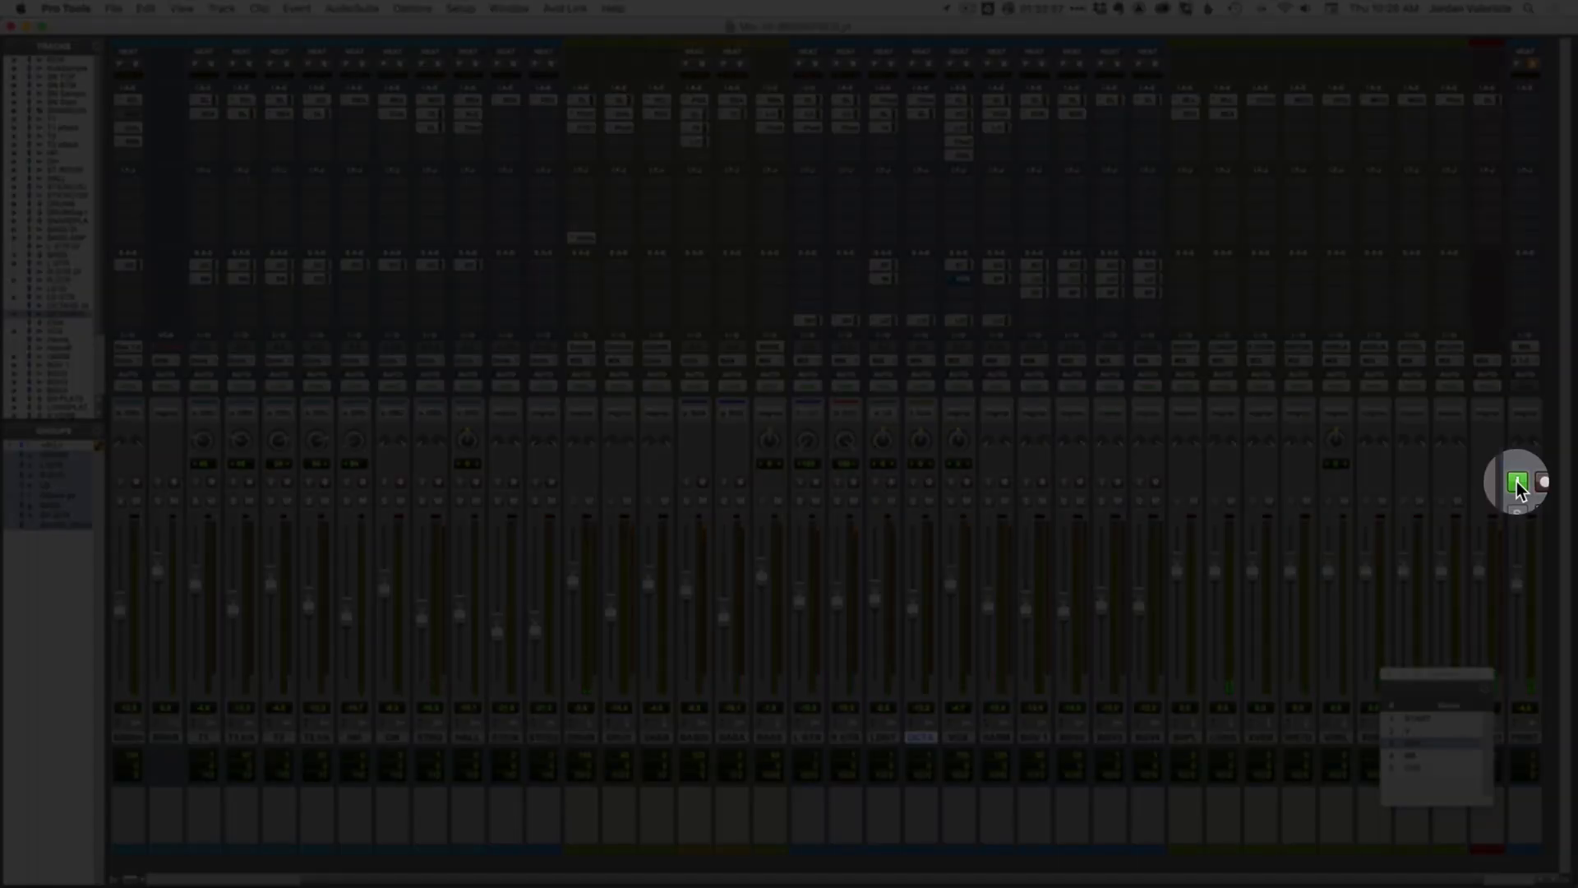
click(1518, 483)
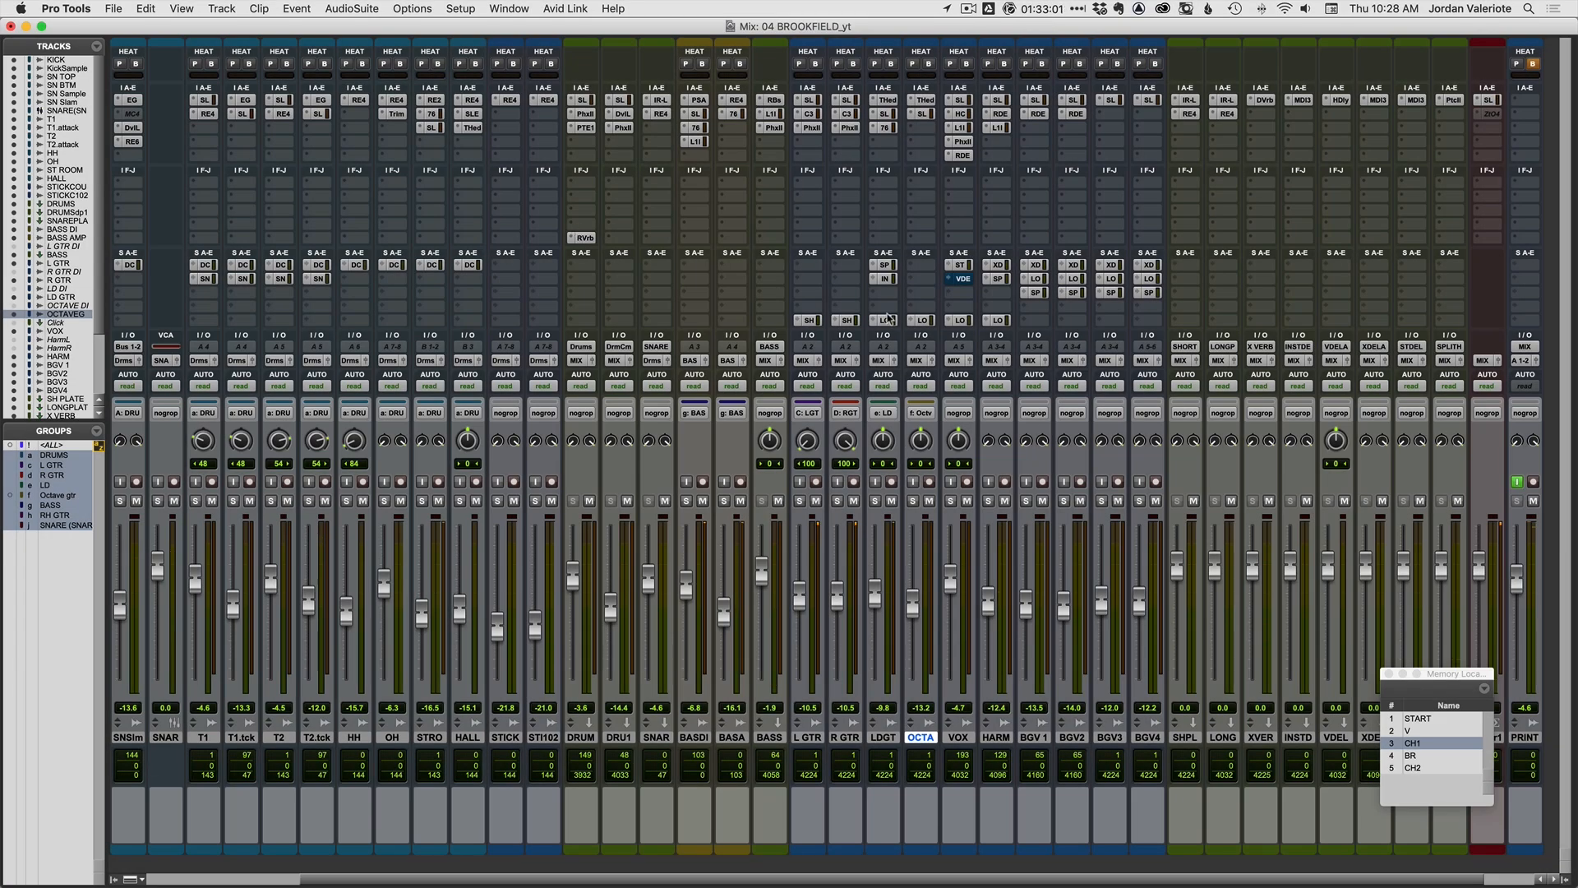
click(1517, 482)
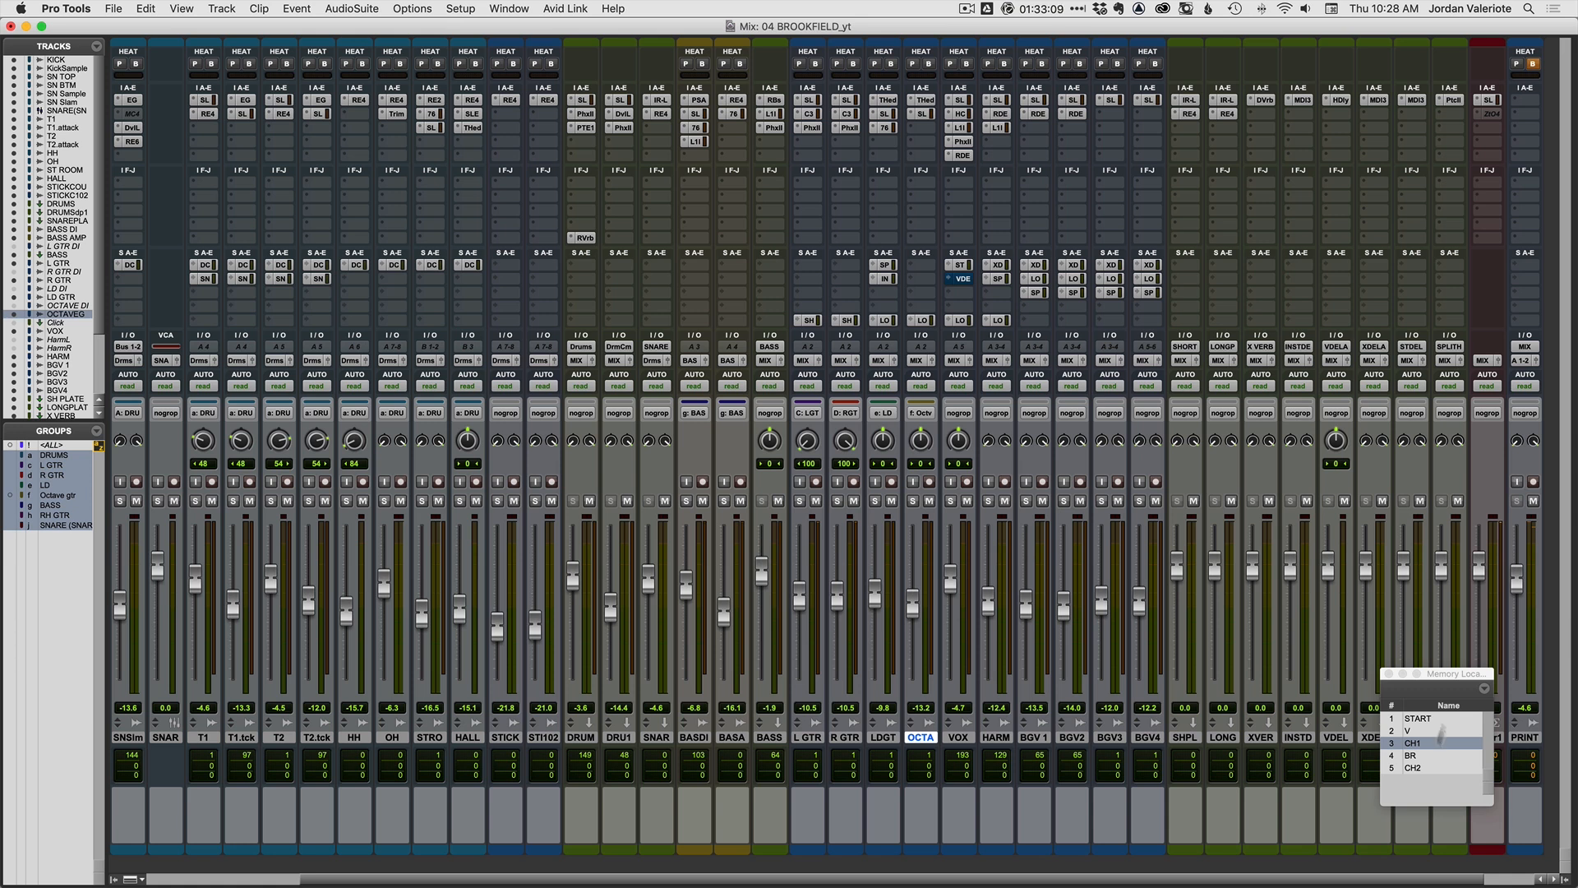
click(1418, 767)
key(space)
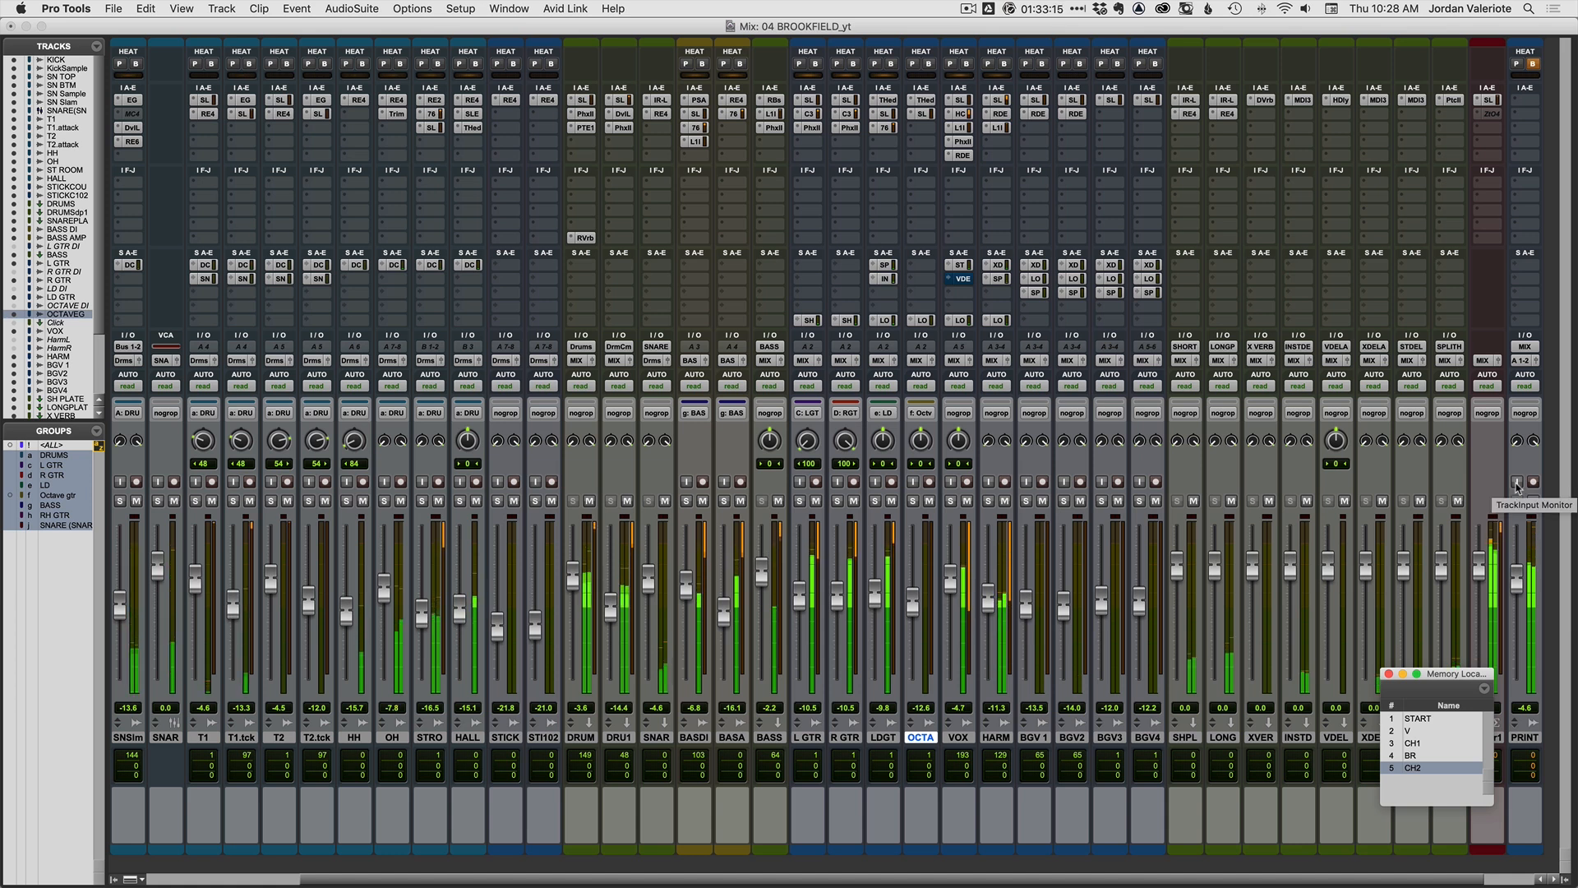
click(1516, 483)
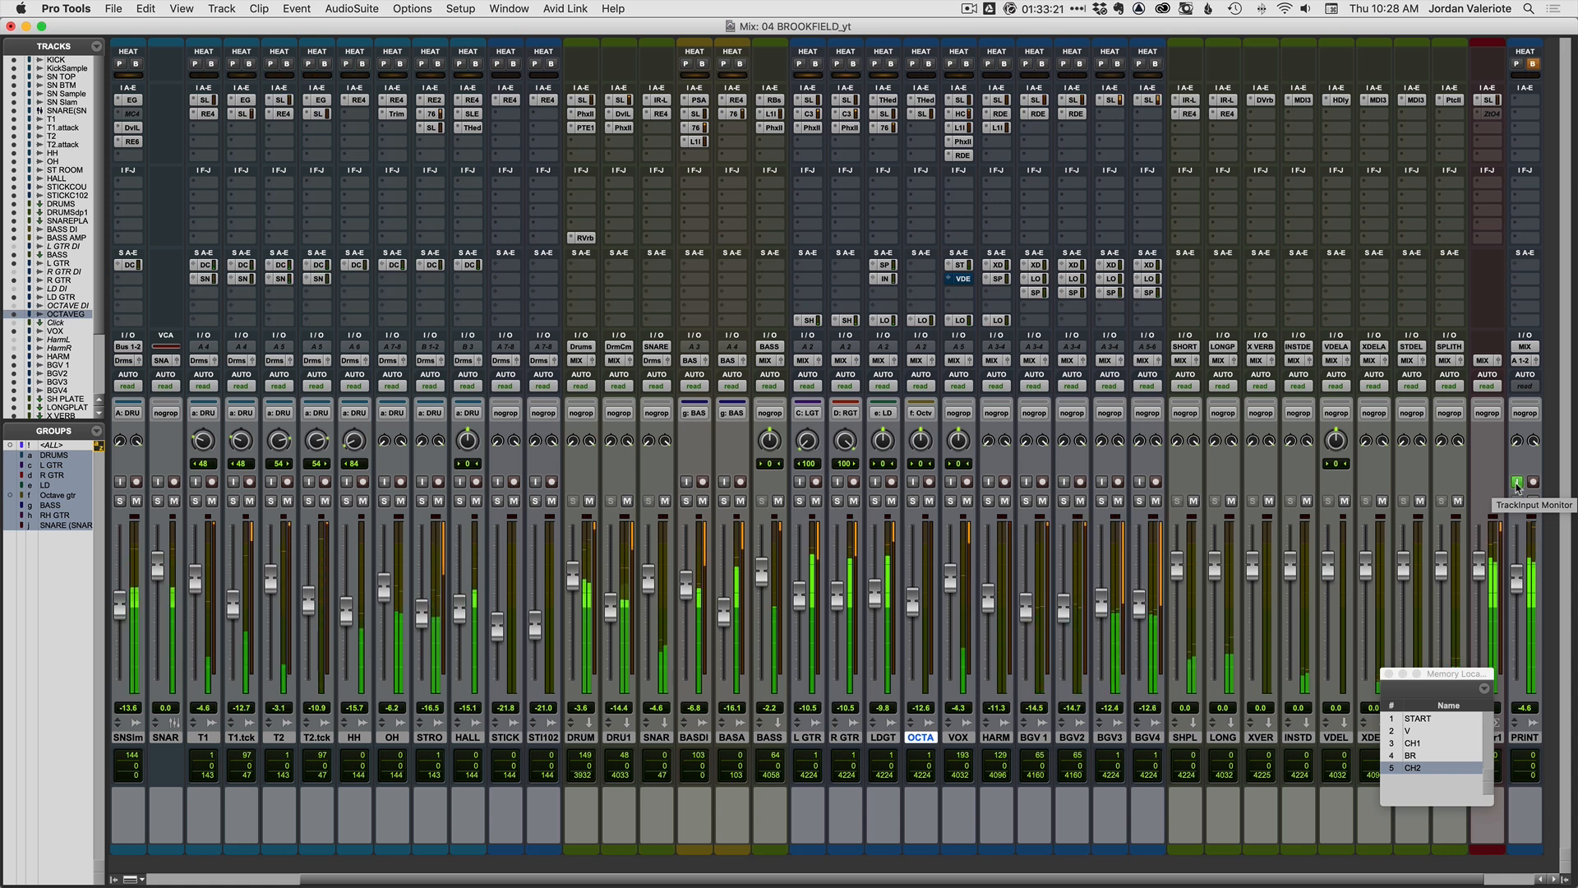
click(1418, 742)
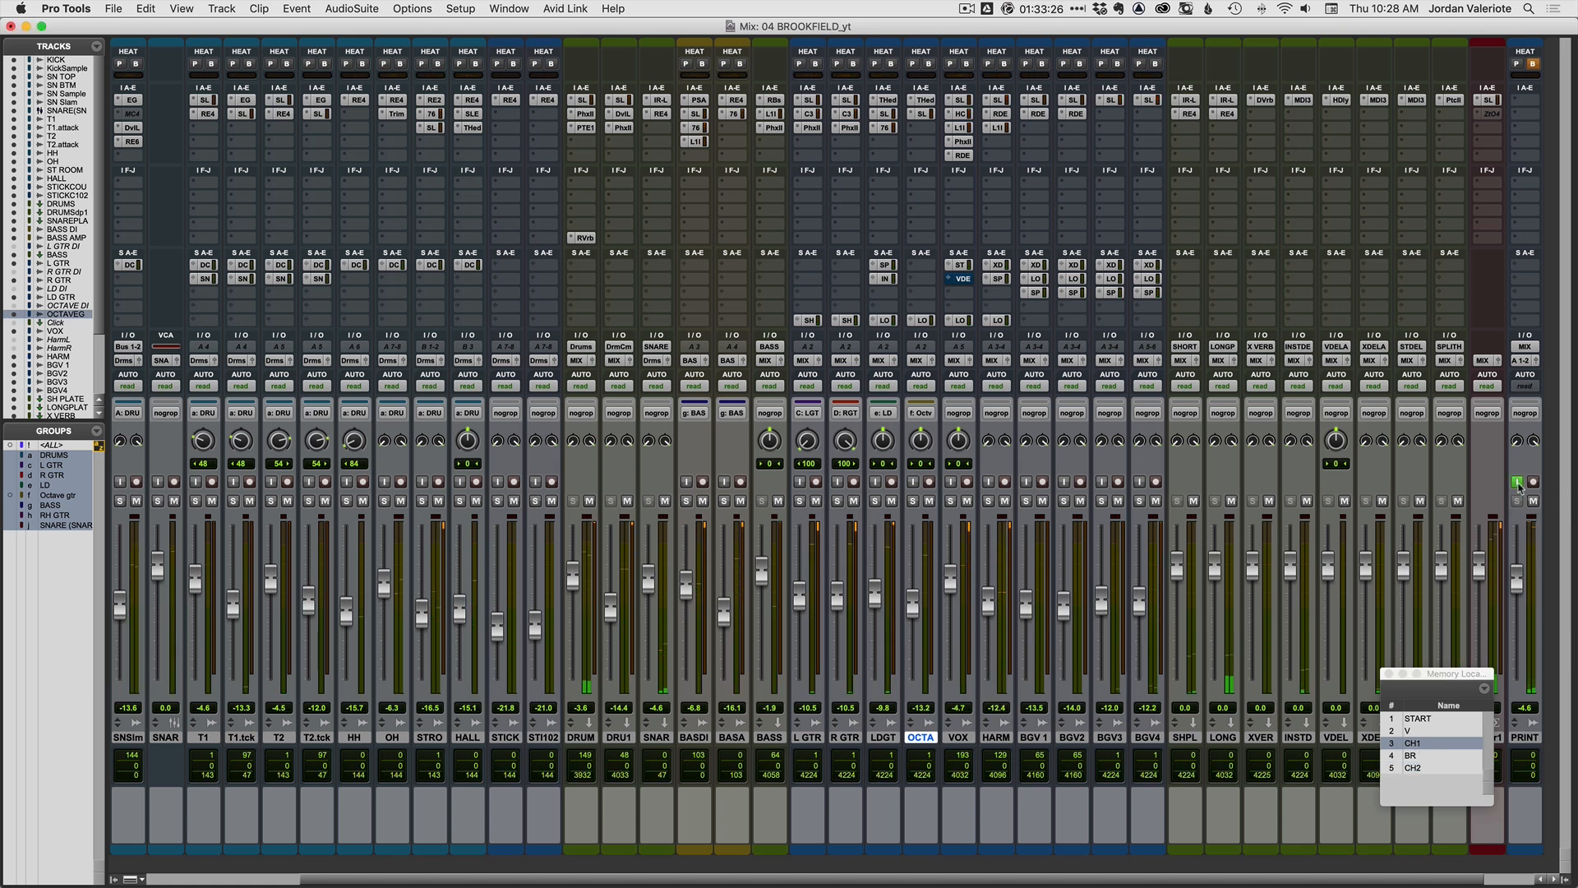
click(1517, 482)
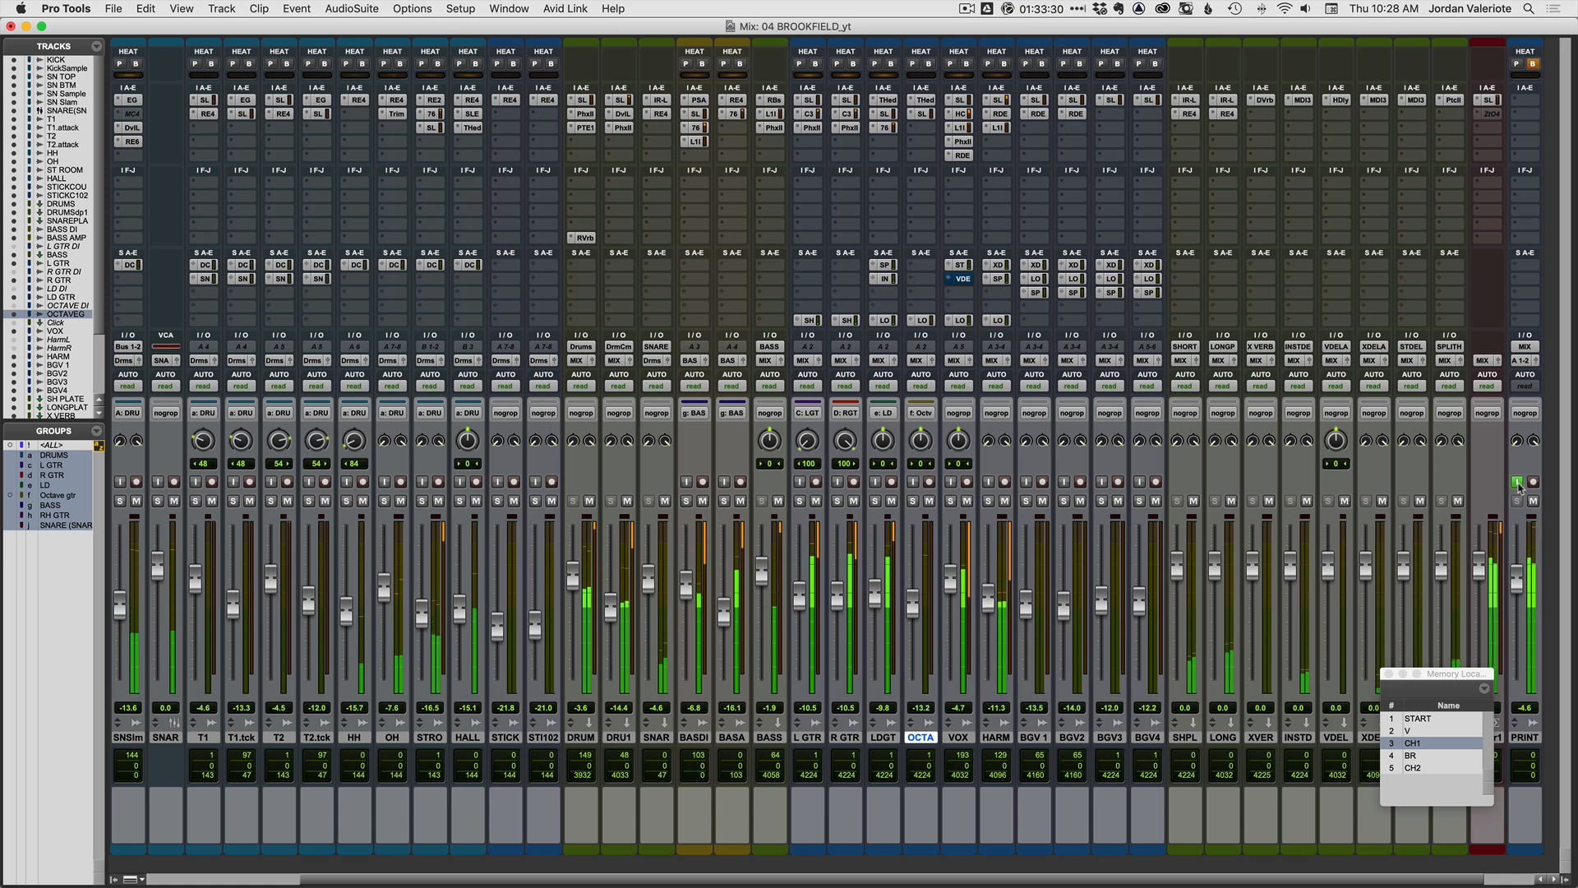
click(1518, 483)
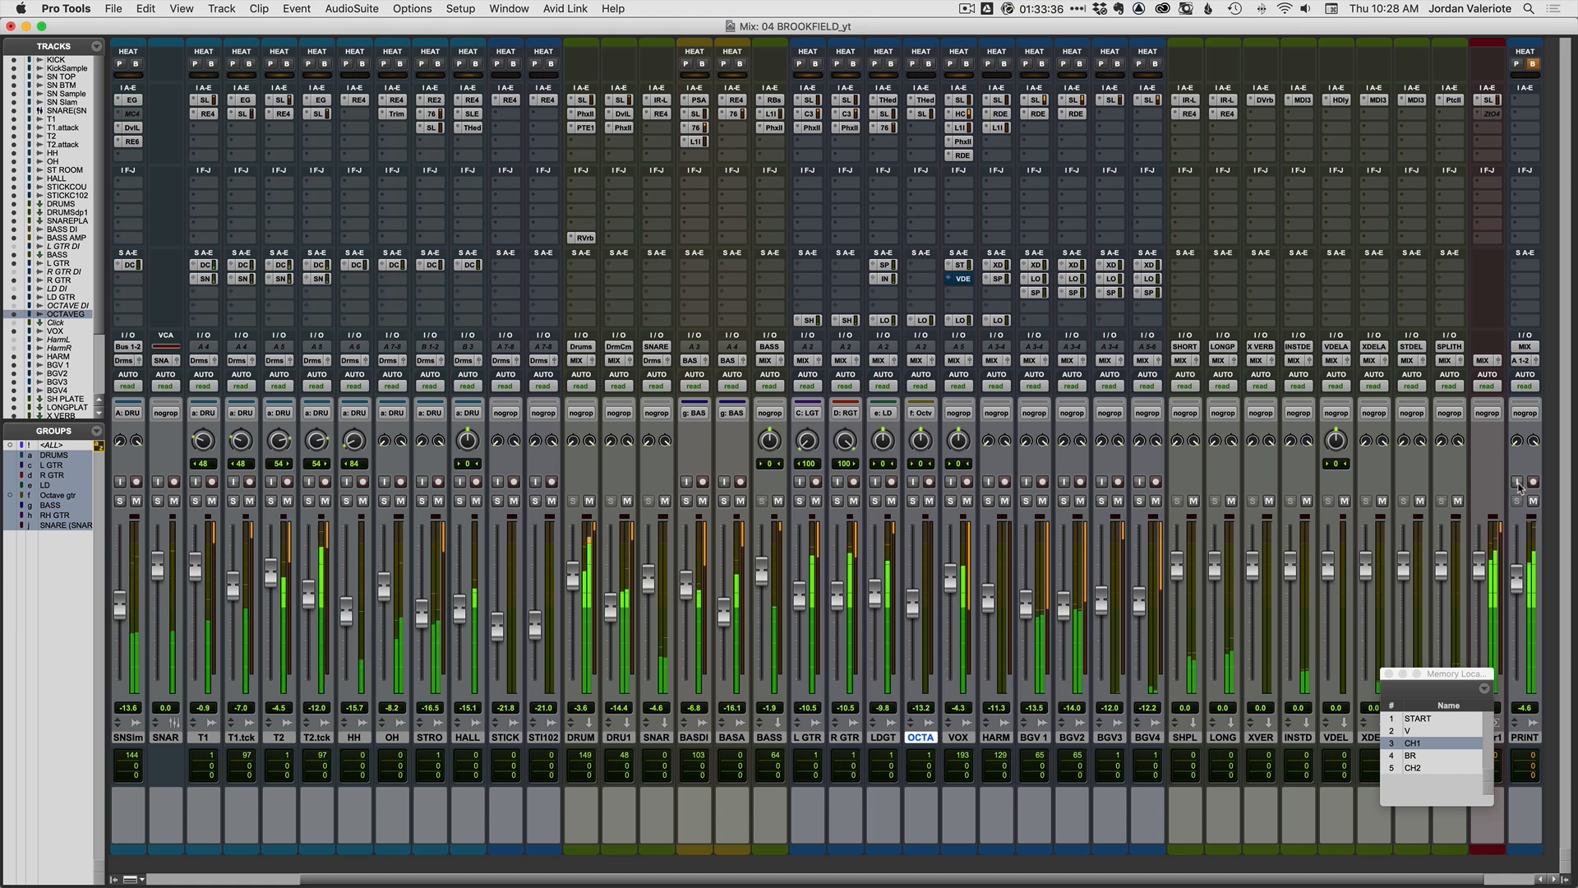
click(1518, 482)
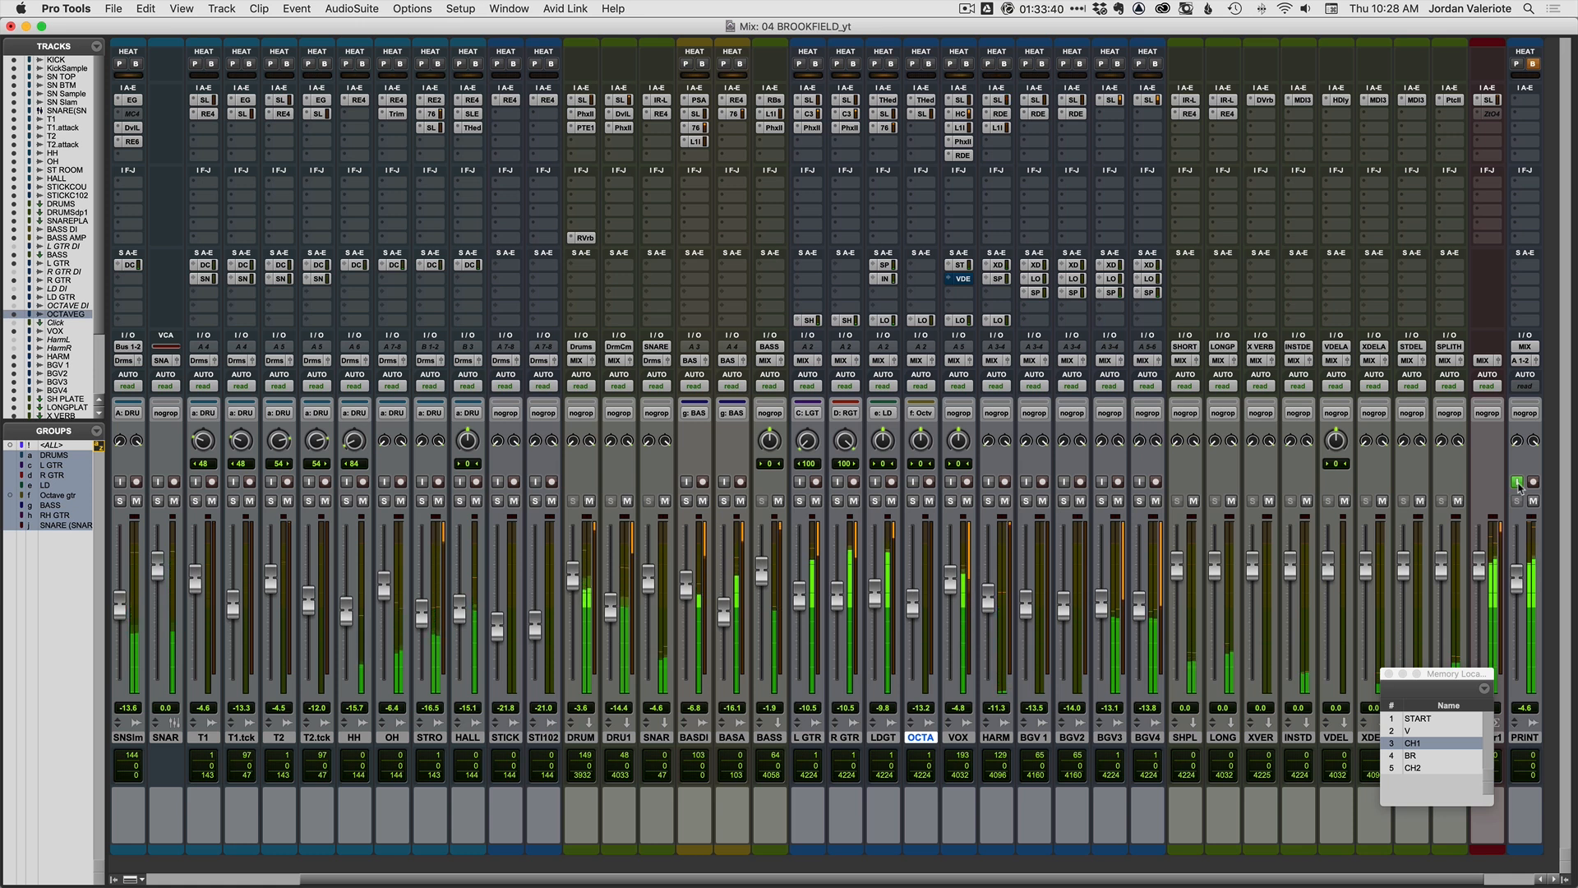
click(1517, 482)
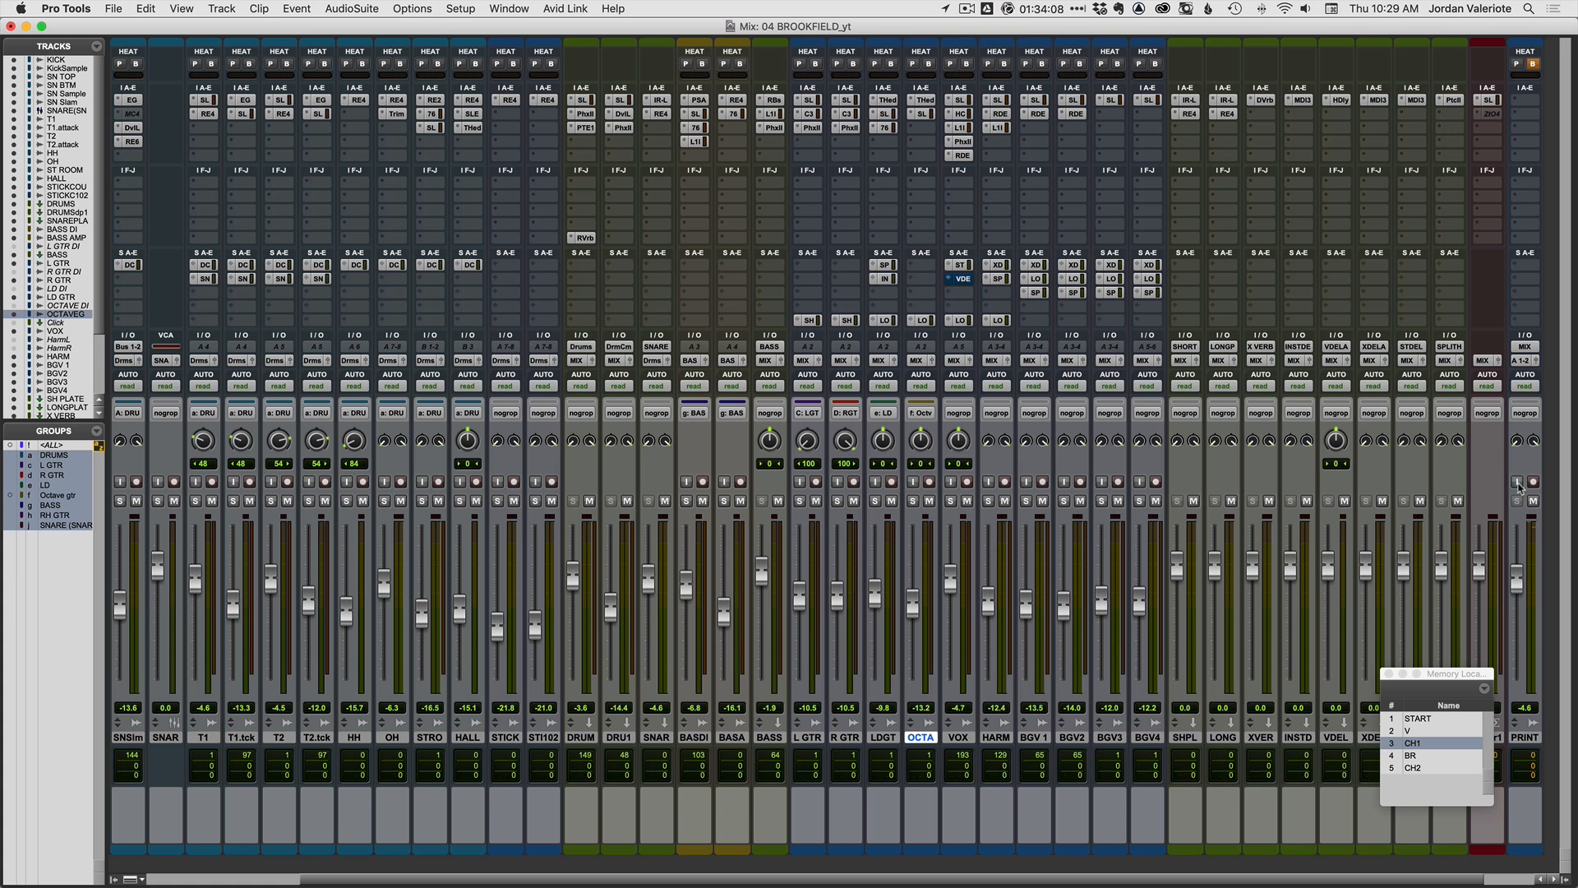
- Switch the PRINT track's input monitoring back on during full-mix playback
click(1517, 481)
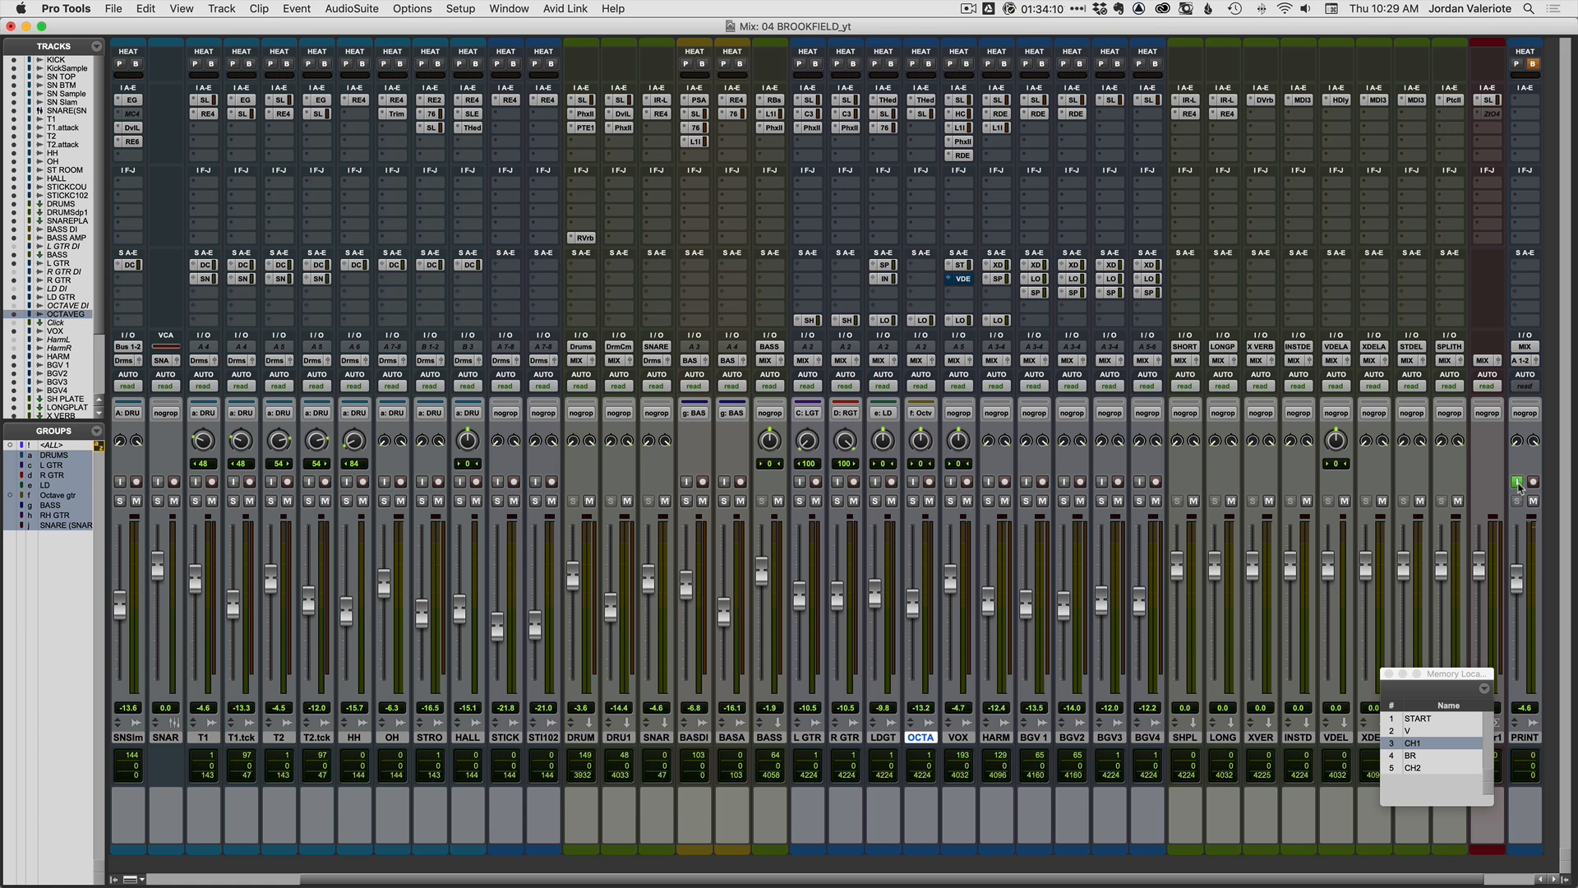
- Play the song and flip PRINT input monitoring off, on, off to A/B printed versus live mix
key(space)
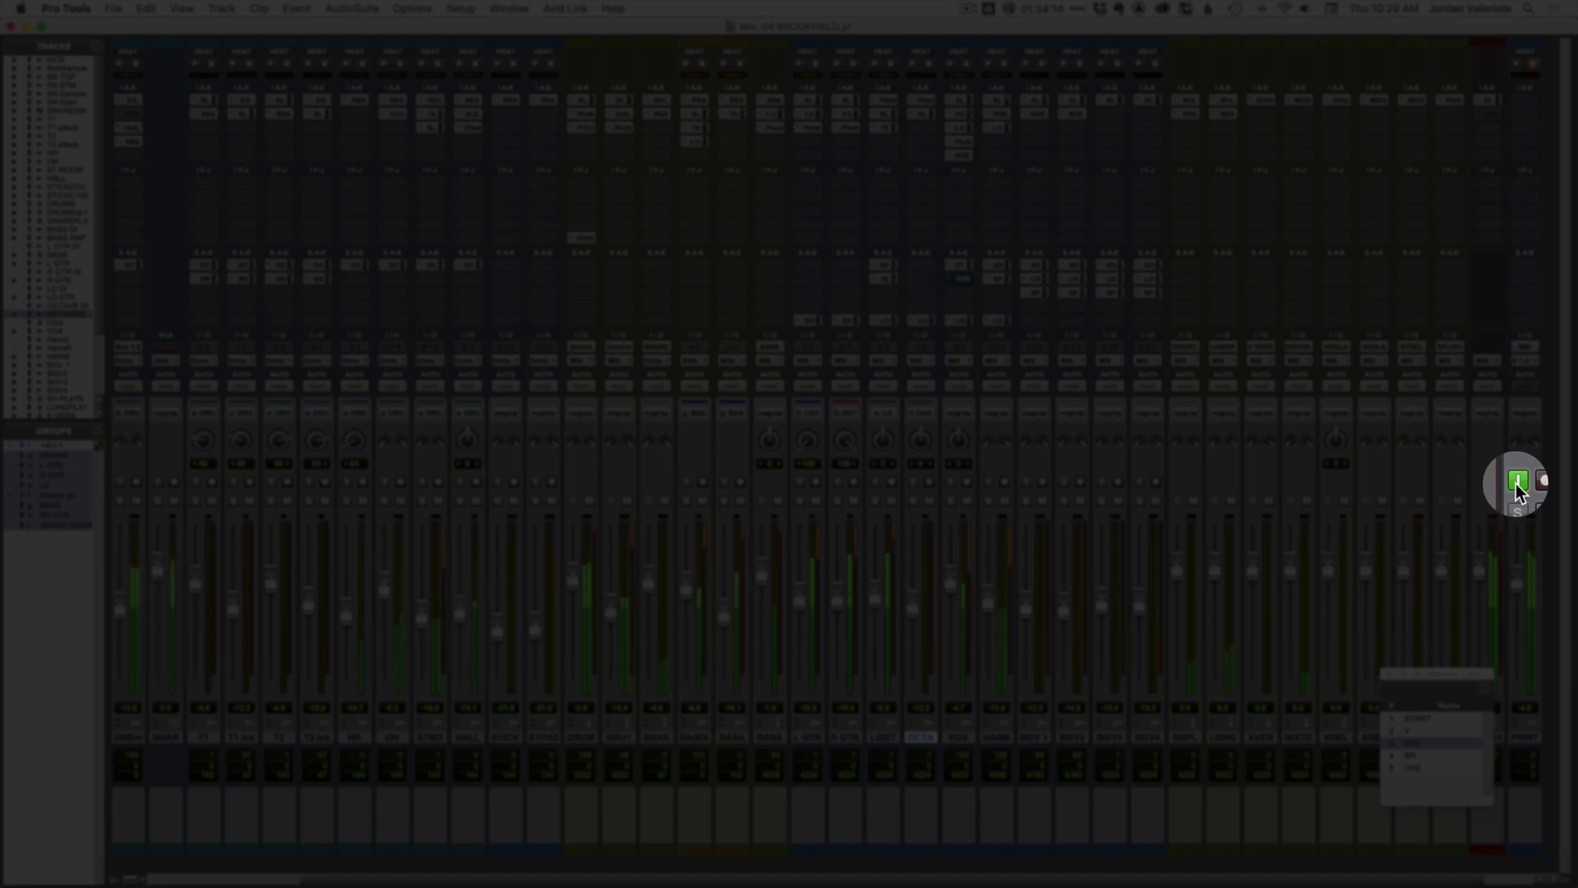
click(1515, 482)
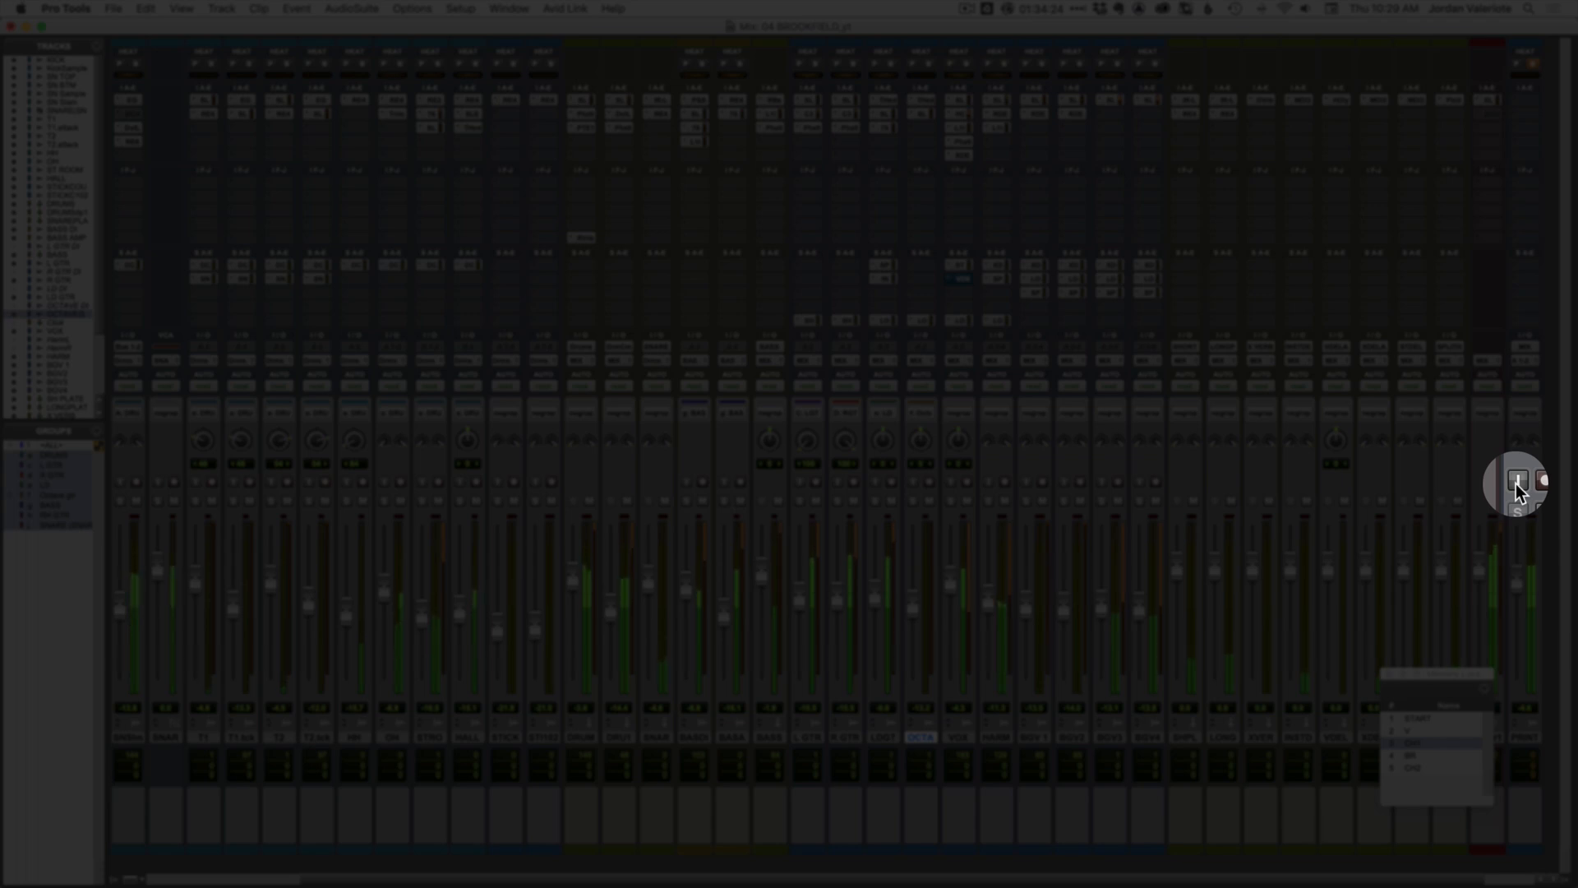
click(1516, 482)
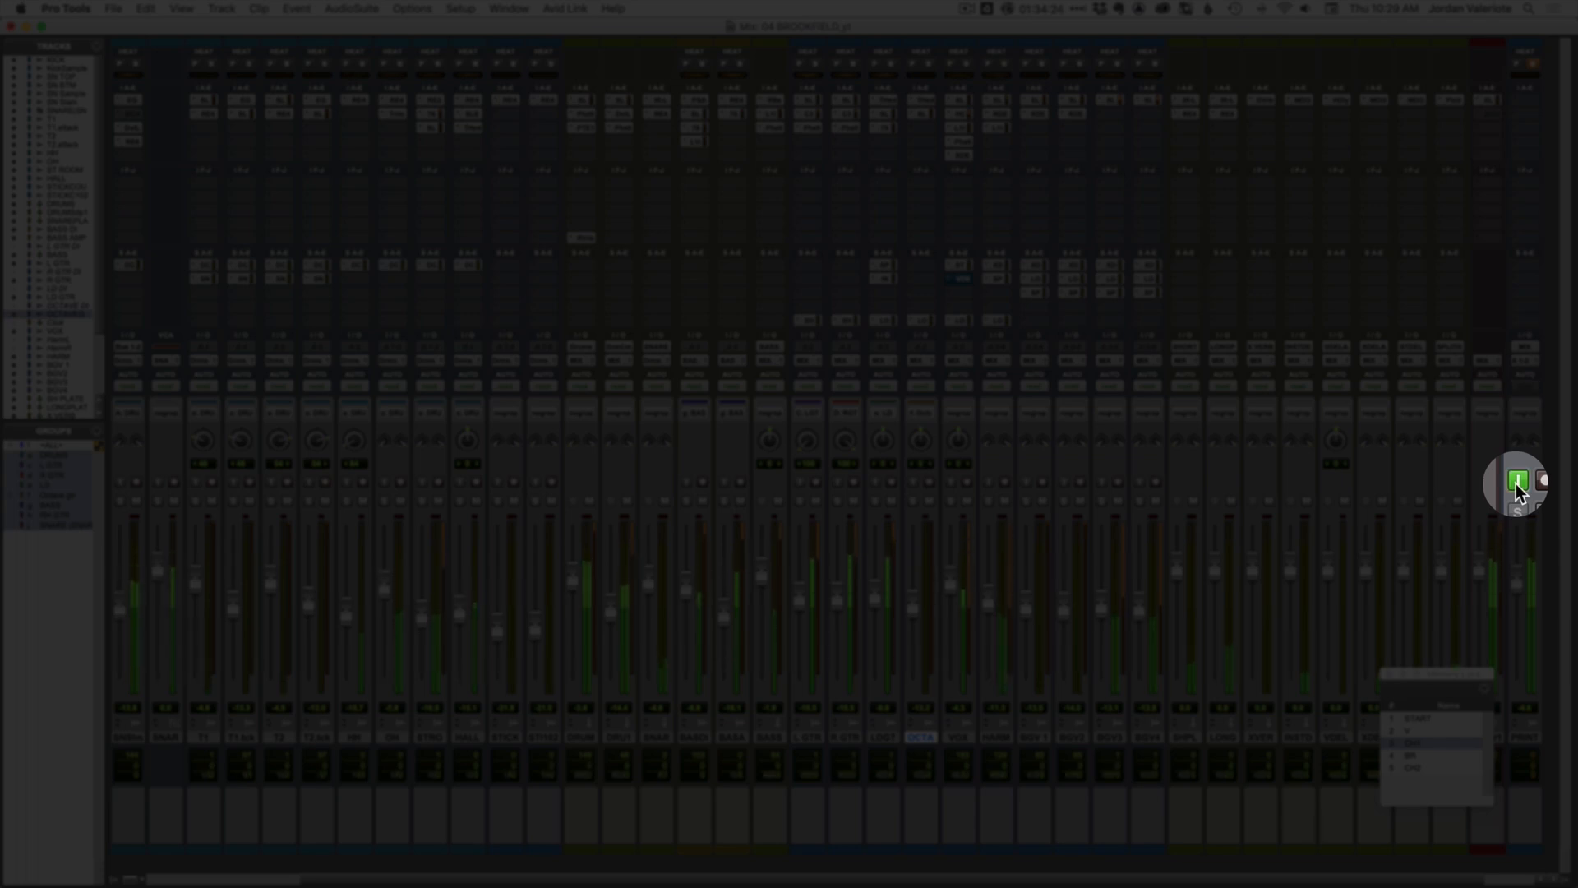
click(1515, 485)
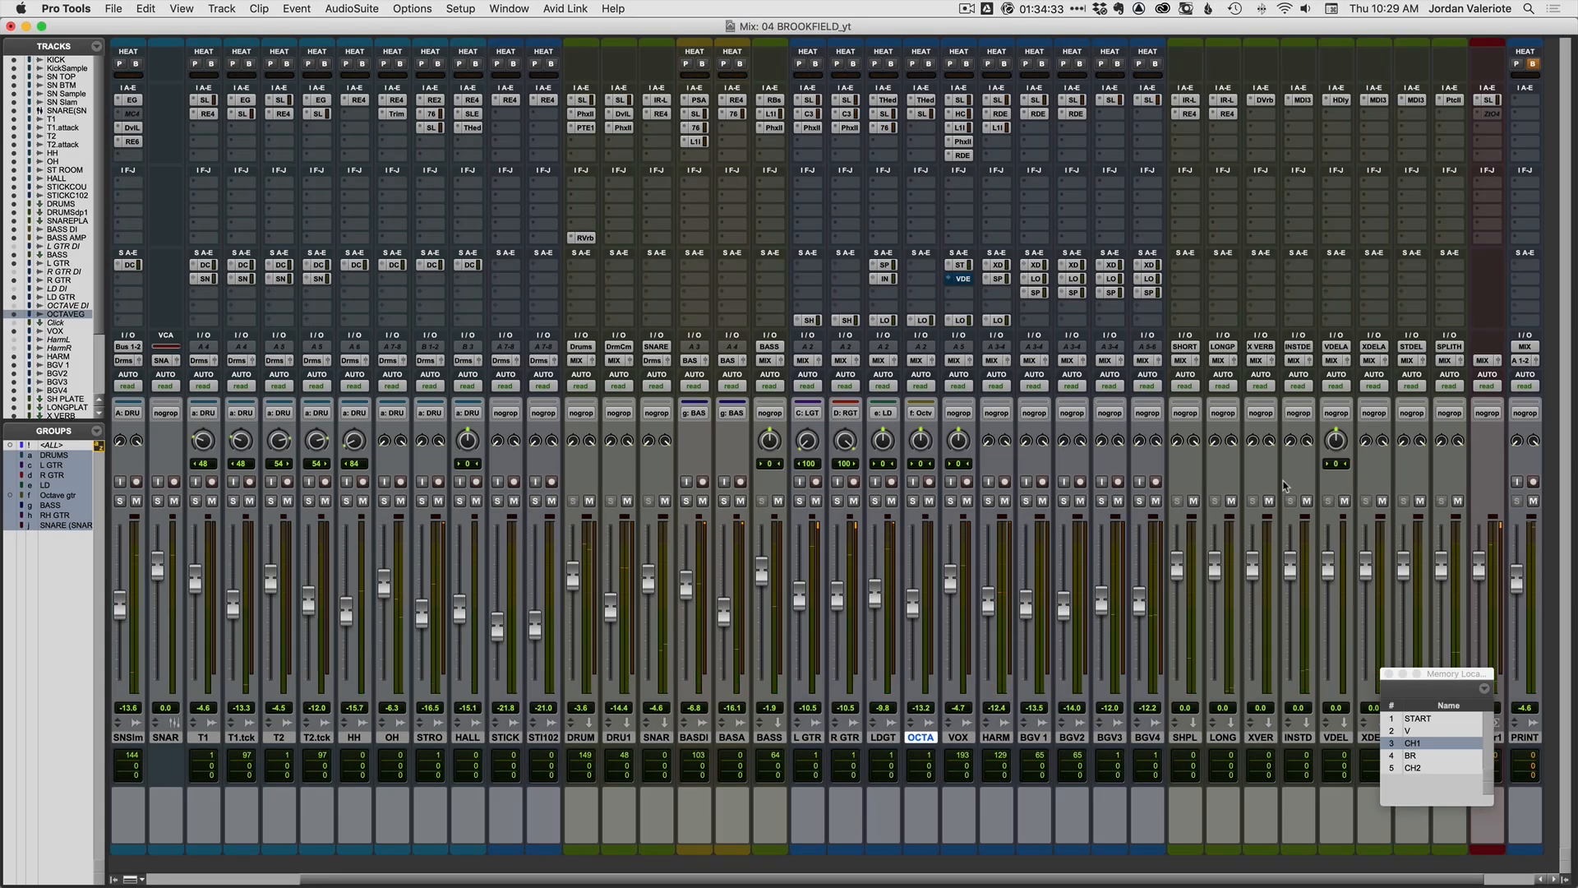